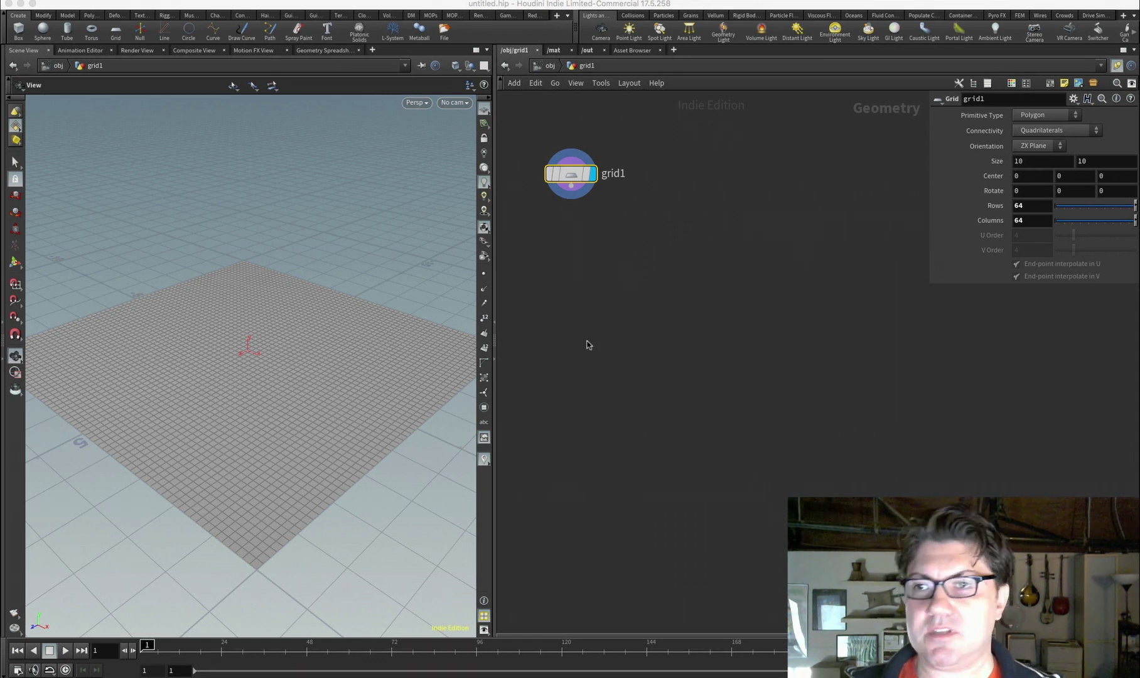
Add an Attribute Wrangle node below the grid node and connect it to the grid's output
{"action": "left_click_drag", "start_coordinate": [263, 399], "coordinate": [284, 340]}
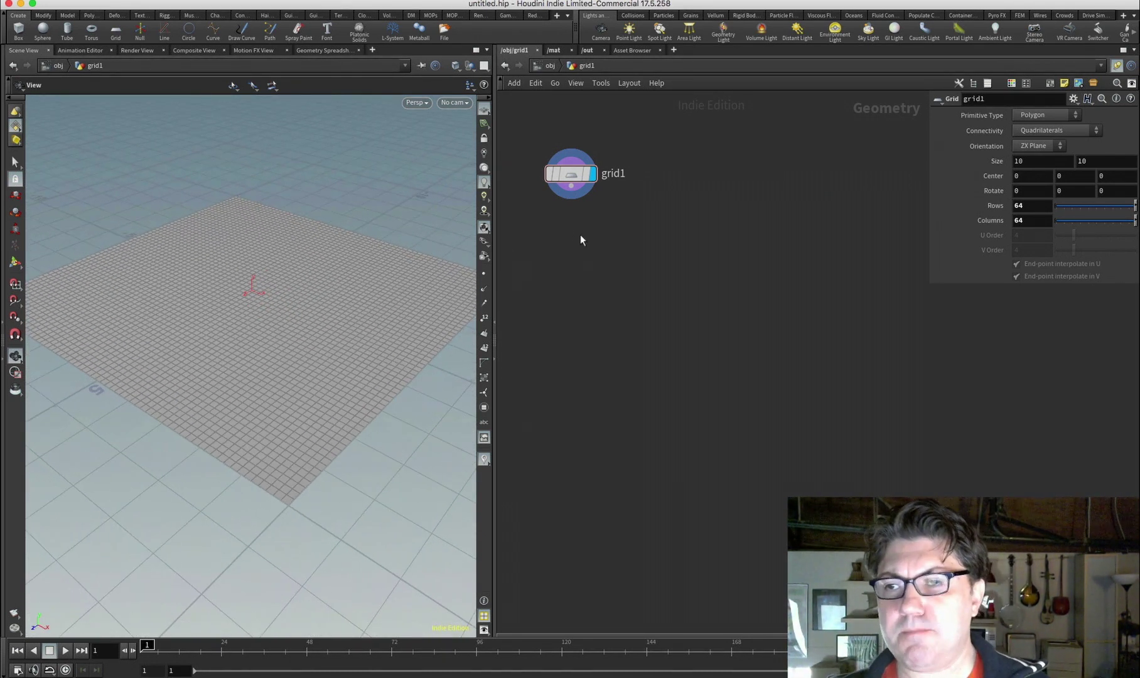
{"action": "left_click_drag", "start_coordinate": [303, 318], "coordinate": [303, 316]}
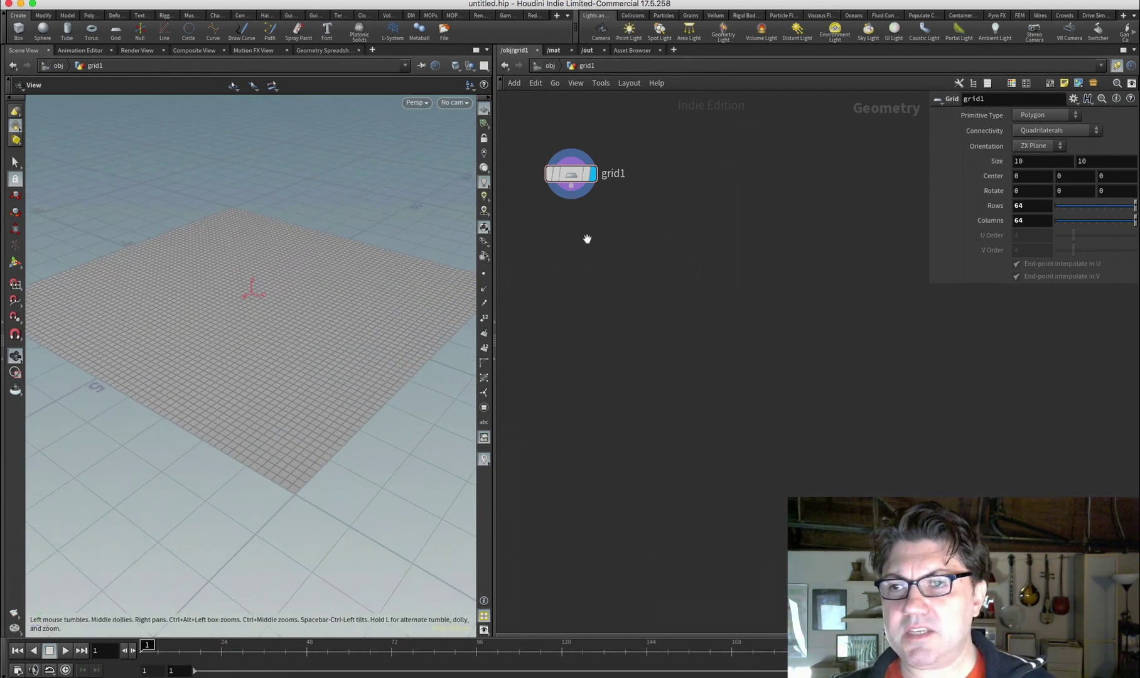
{"action": "left_click", "coordinate": [574, 194]}
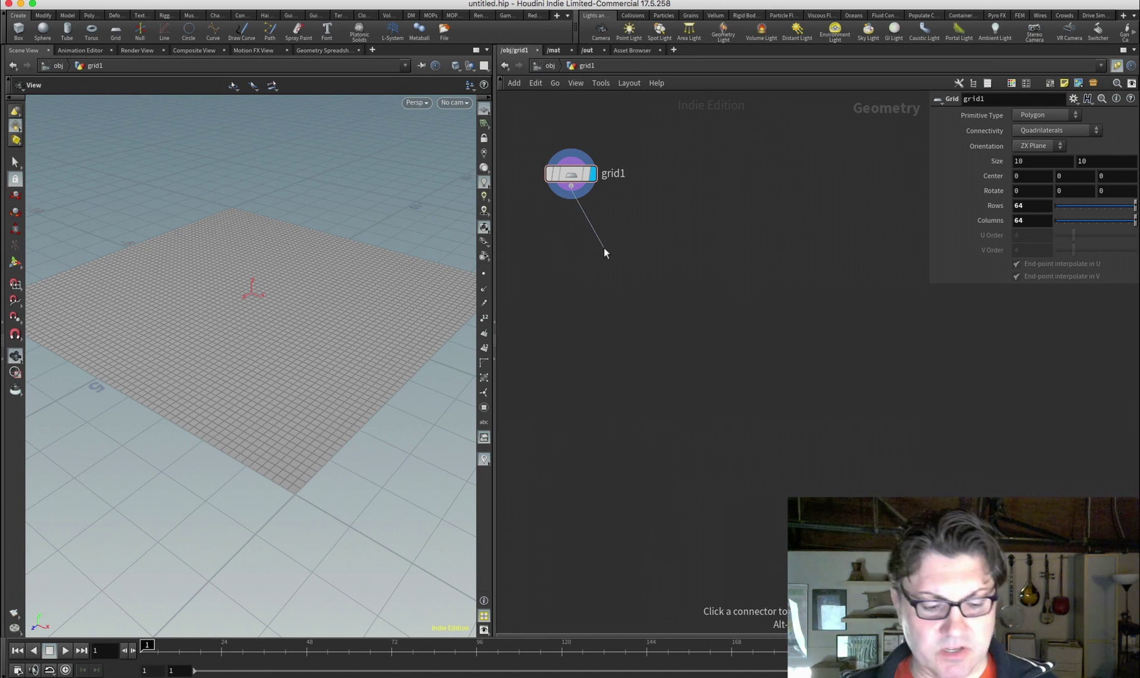
{"action": "key", "text": "Tab"}
{"action": "type", "text": "w"}
{"action": "type", "text": "r"}
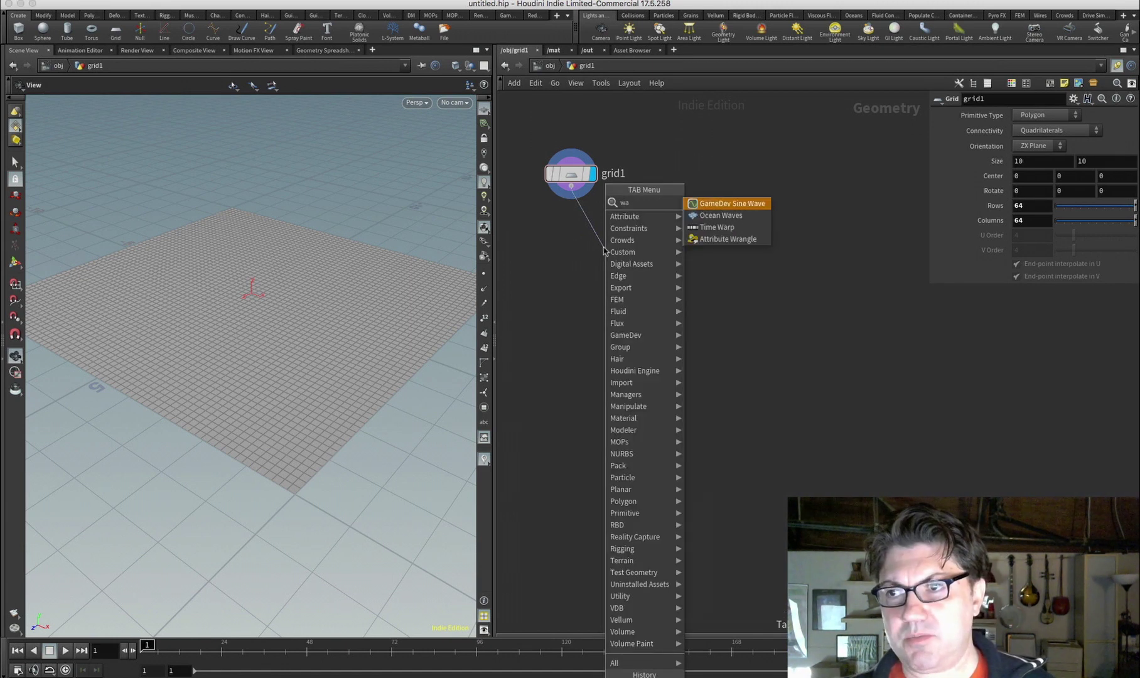
{"action": "key", "text": "Return"}
{"action": "left_click", "coordinate": [605, 251]}
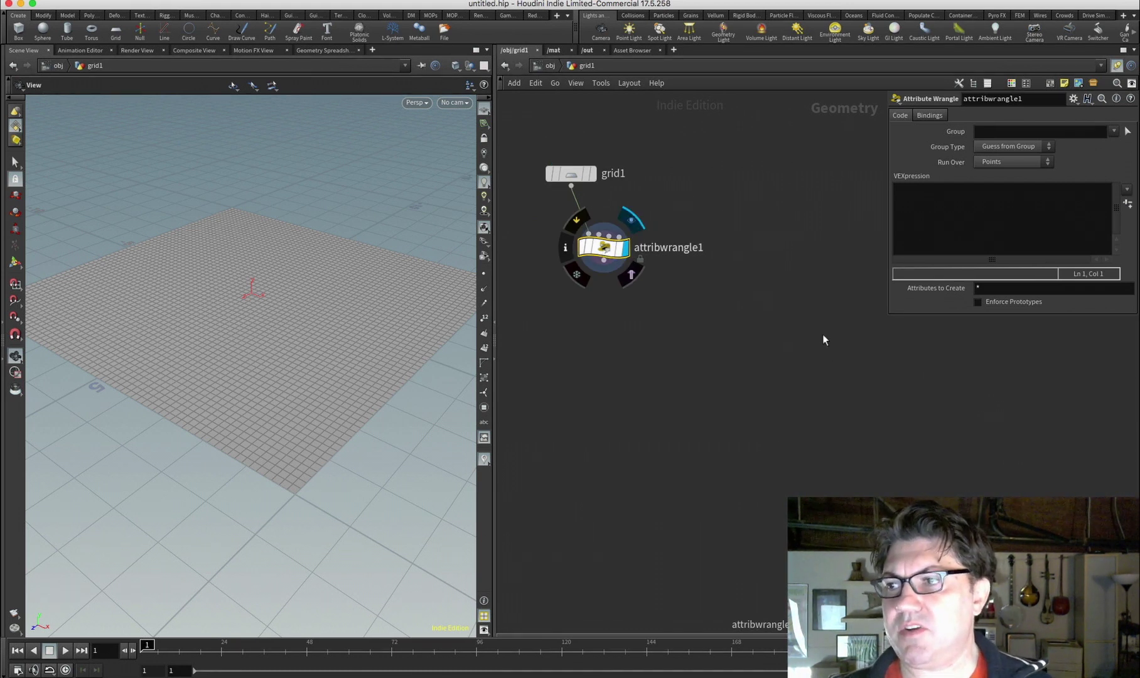
Load the Random Point Color preset into the wrangle's VEXpression and look over its code
{"action": "left_click", "coordinate": [1127, 190]}
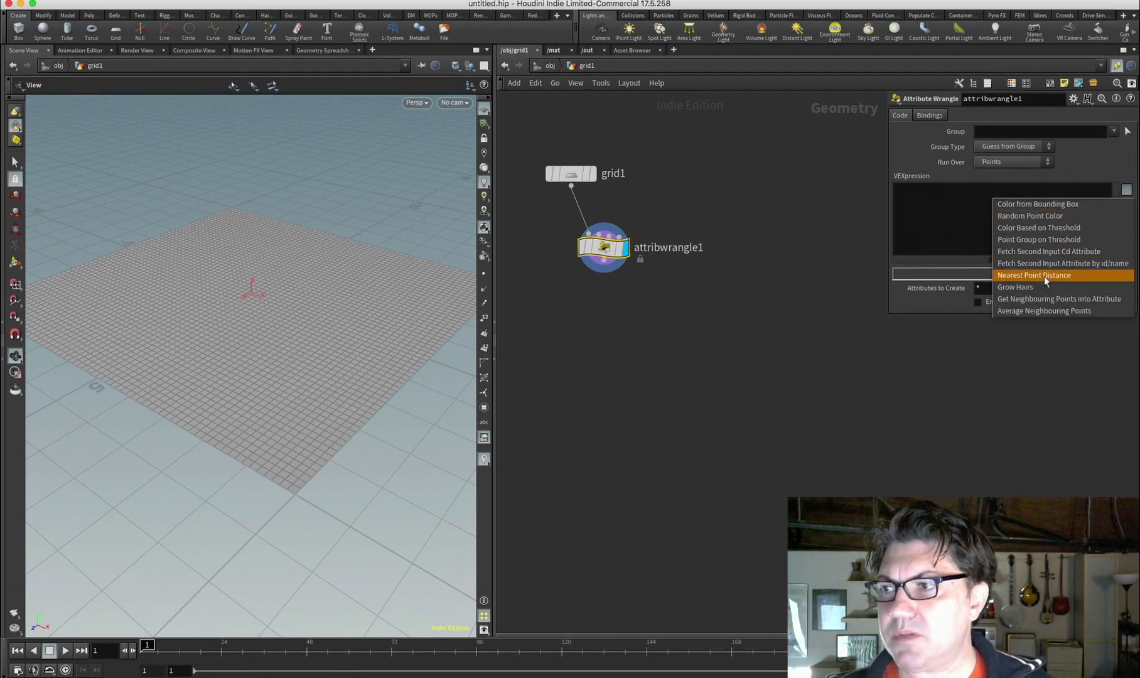
{"action": "left_click", "coordinate": [1057, 217]}
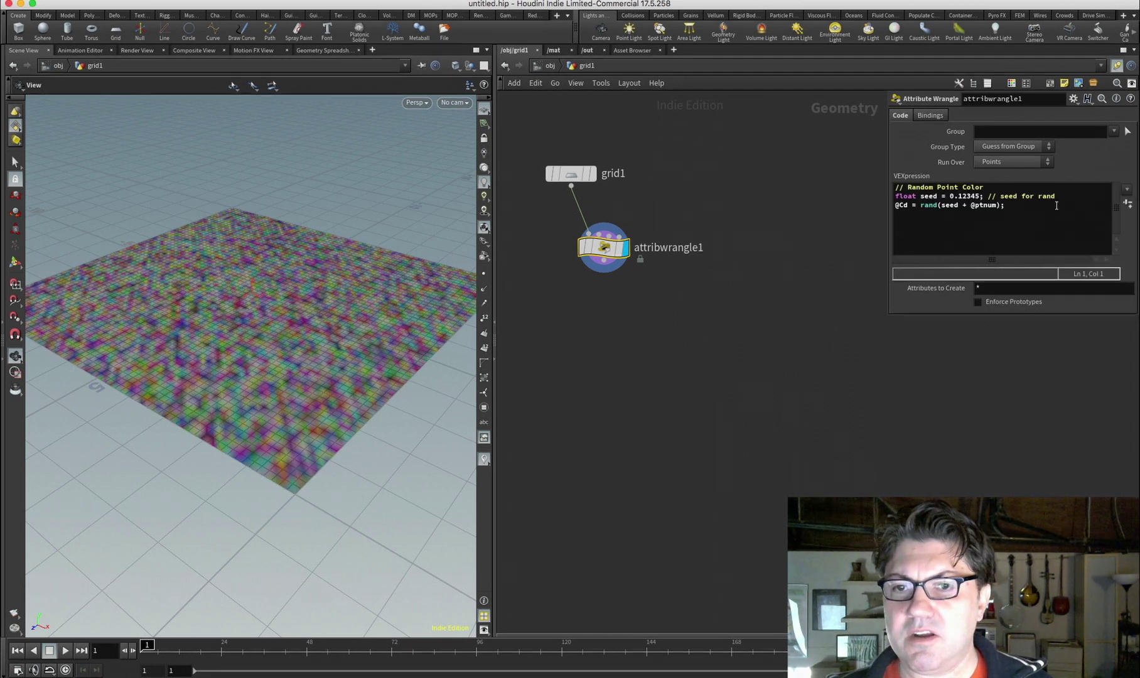
{"action": "mouse_move", "coordinate": [265, 350]}
{"action": "left_mouse_down"}
{"action": "mouse_move", "coordinate": [271, 381]}
{"action": "mouse_move", "coordinate": [246, 338]}
{"action": "mouse_move", "coordinate": [253, 357]}
{"action": "left_mouse_up"}
{"action": "left_click_drag", "start_coordinate": [1011, 207], "coordinate": [897, 197]}
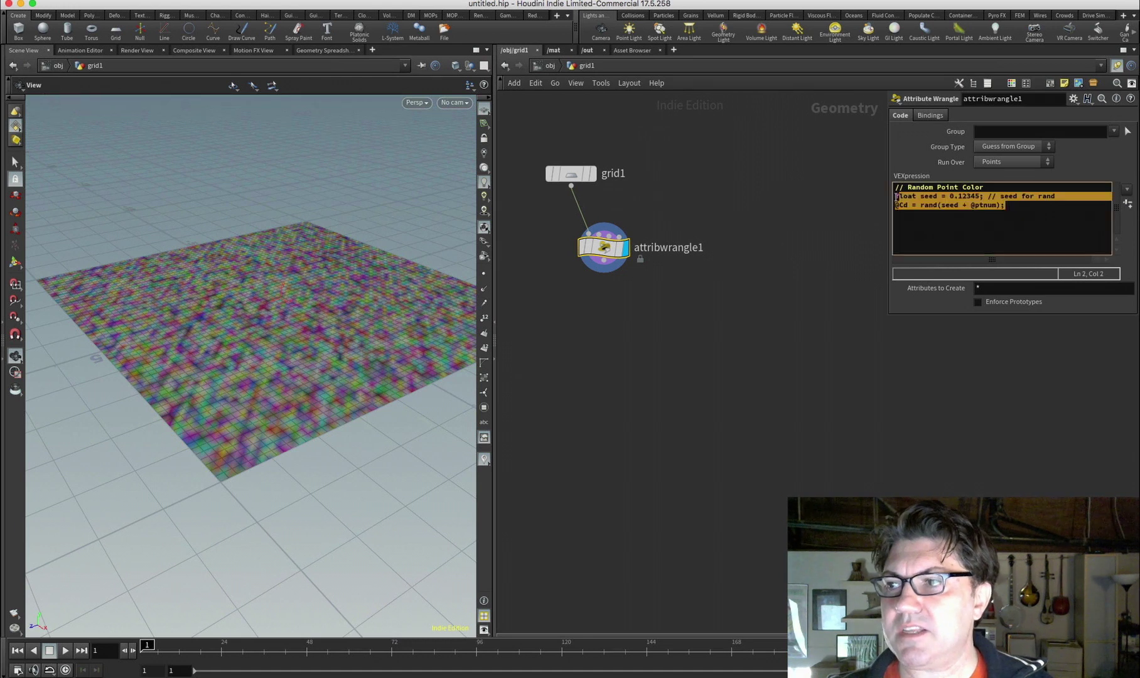
{"action": "left_click", "coordinate": [928, 218]}
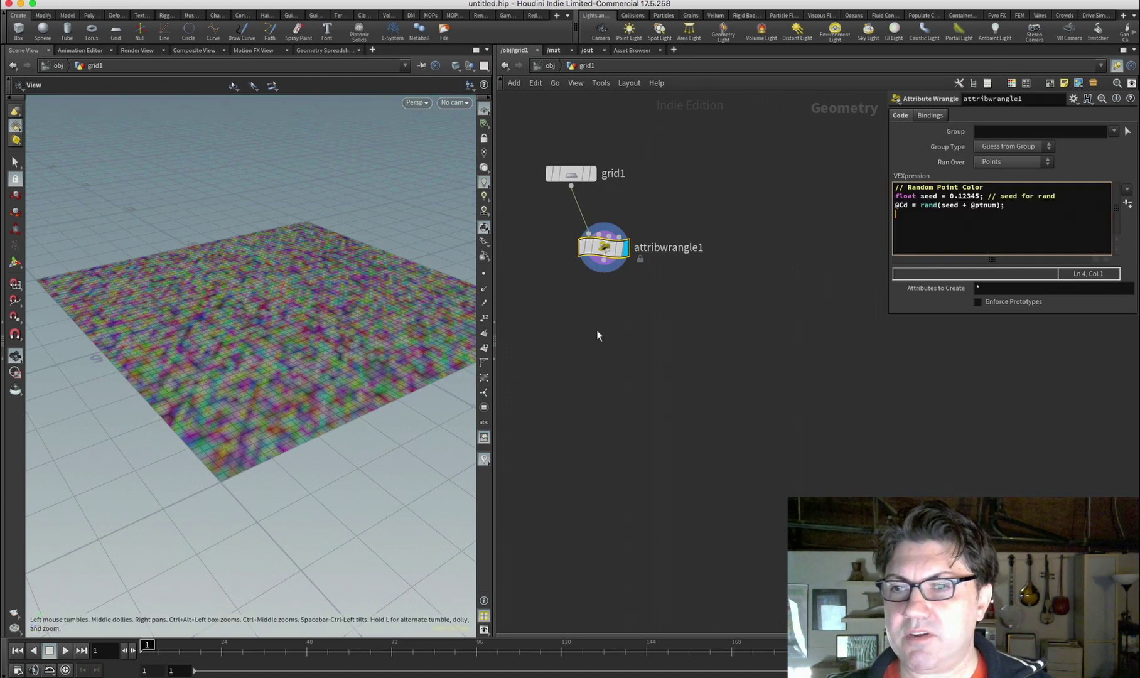
Review the colored grid and the wrangle's list of preset VEX snippets without loading another one
{"action": "left_click_drag", "start_coordinate": [338, 359], "coordinate": [343, 333]}
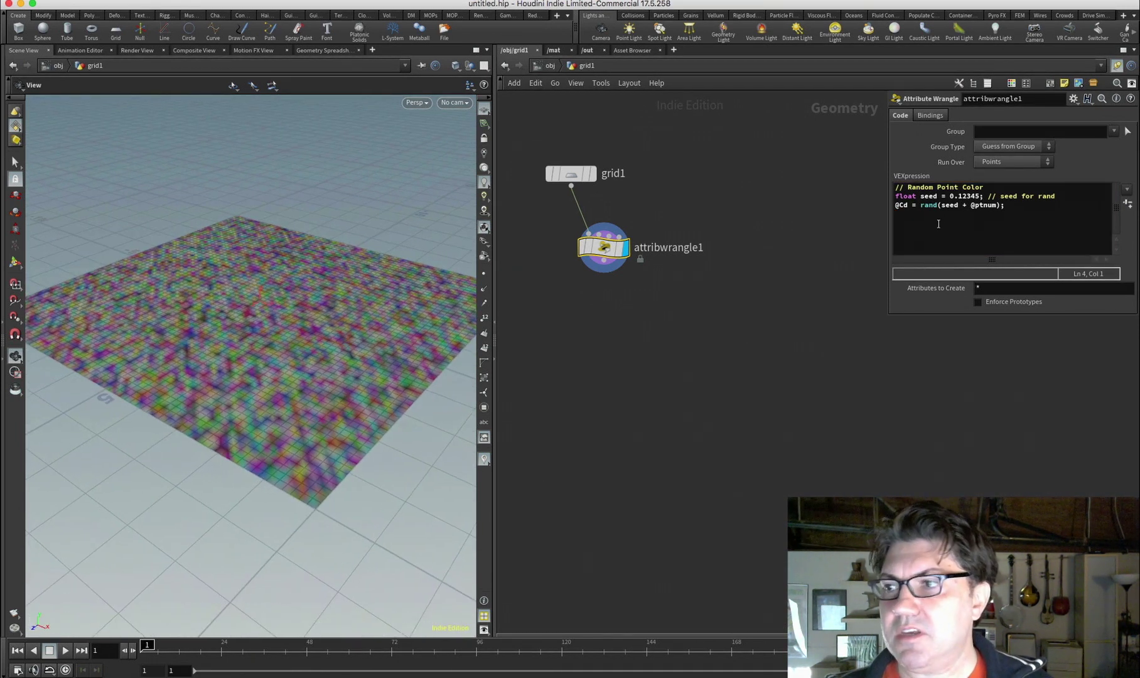
{"action": "left_click", "coordinate": [939, 224]}
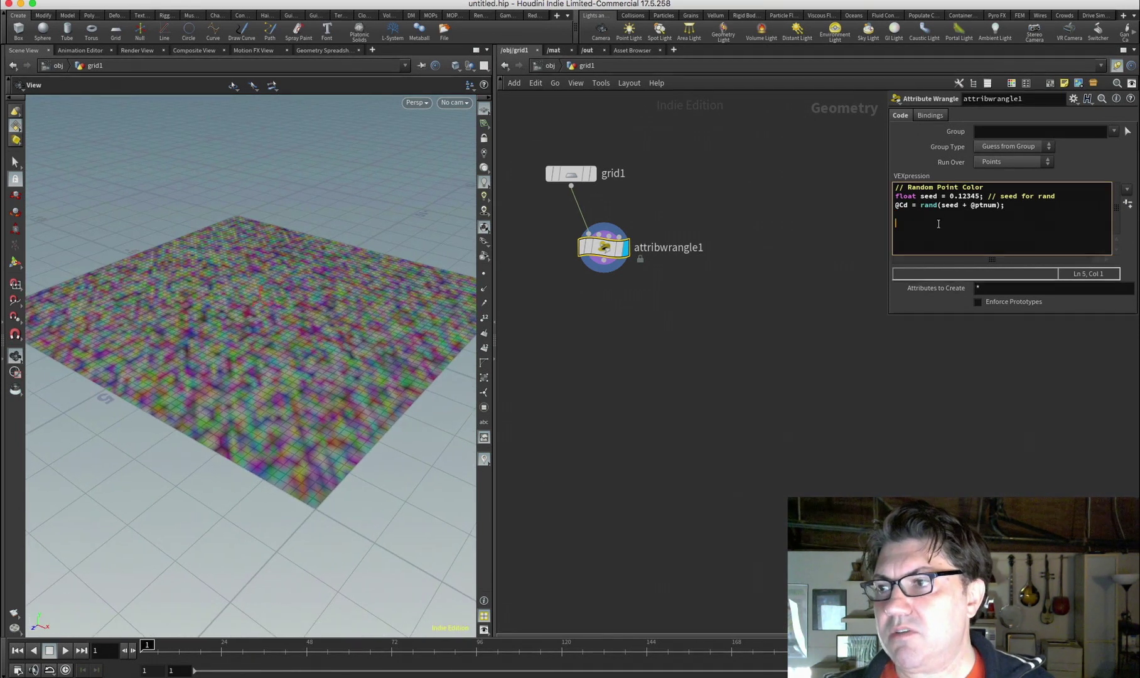
{"action": "left_click", "coordinate": [1127, 189]}
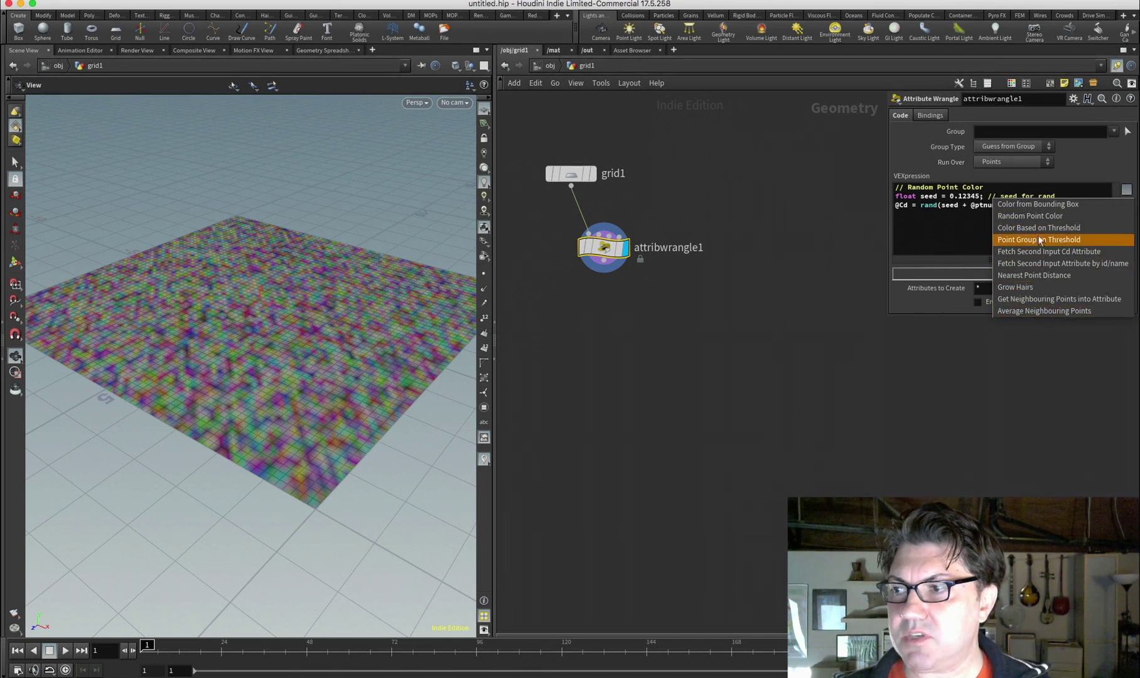
{"action": "left_click", "coordinate": [757, 385]}
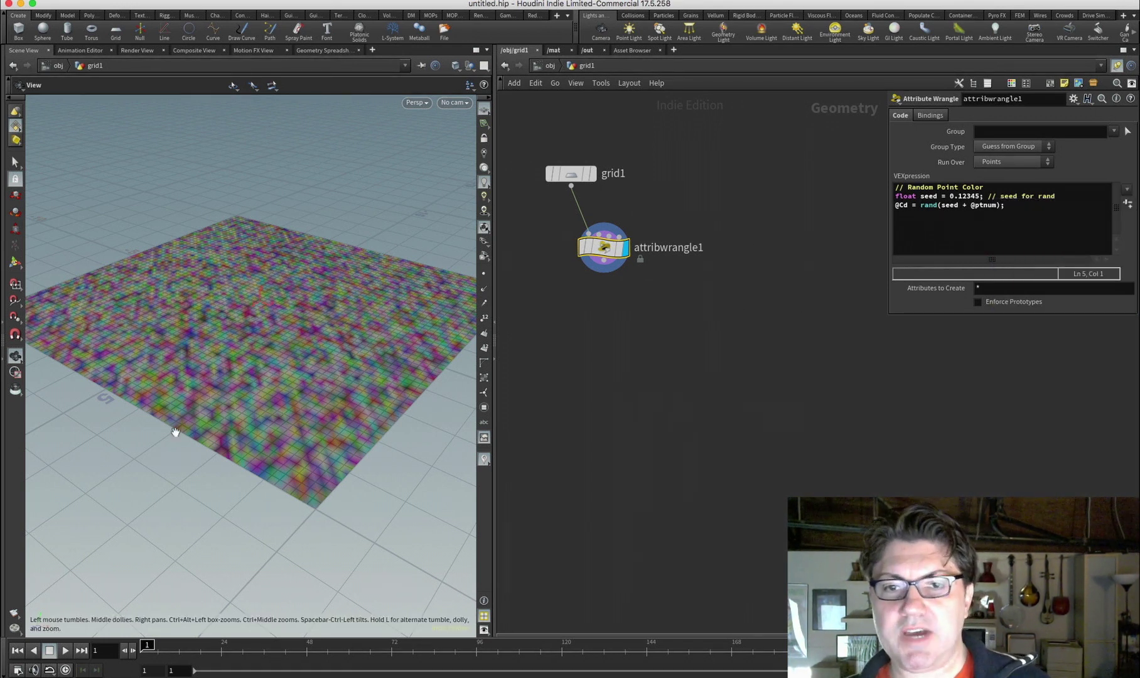
Switch to the Finder and preview houdini.env in the Houdini 17.5 preferences folder
{"action": "key", "text": "super+h"}
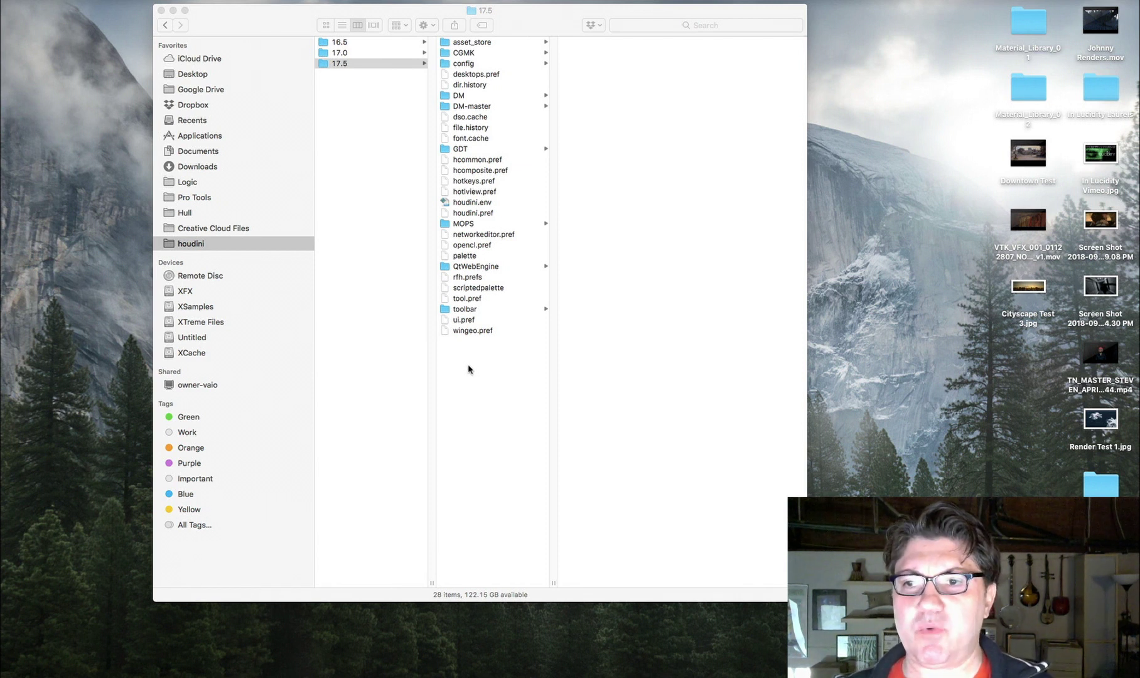
{"action": "left_click", "coordinate": [471, 371]}
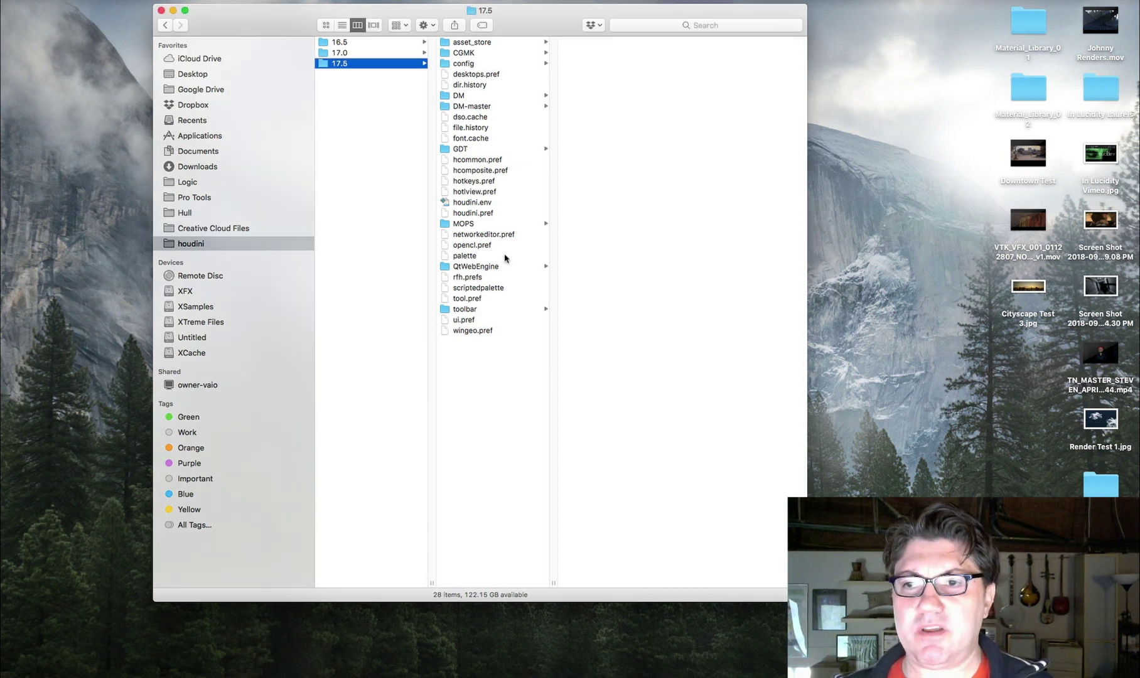
{"action": "left_click", "coordinate": [494, 207]}
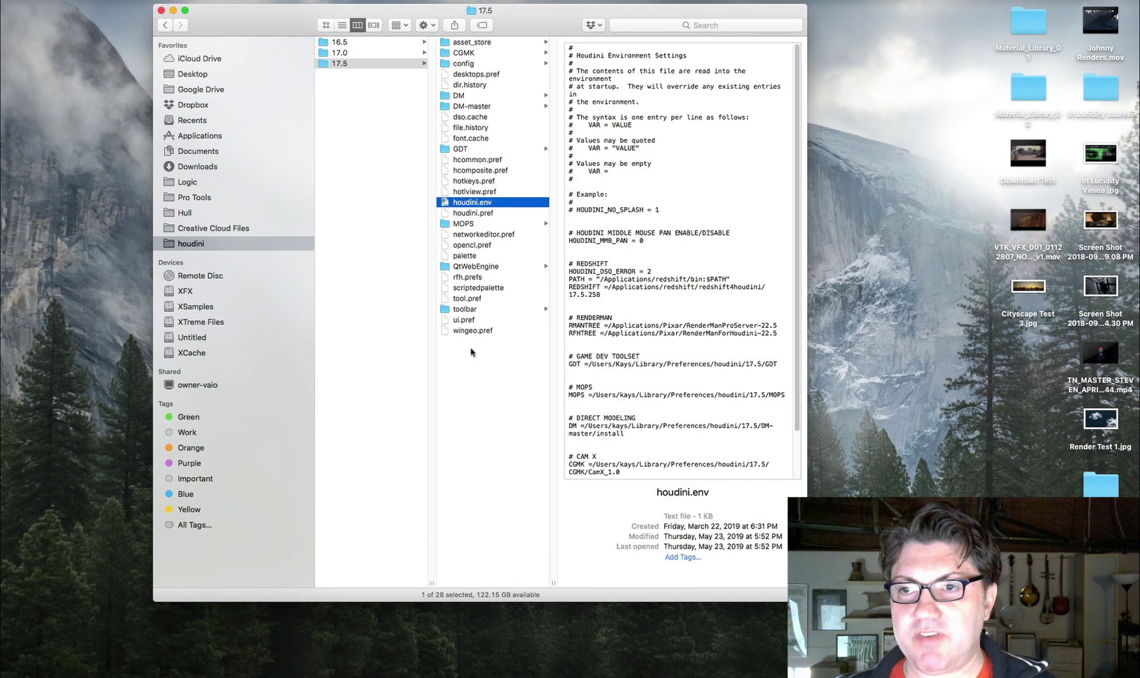
{"action": "left_click", "coordinate": [491, 363]}
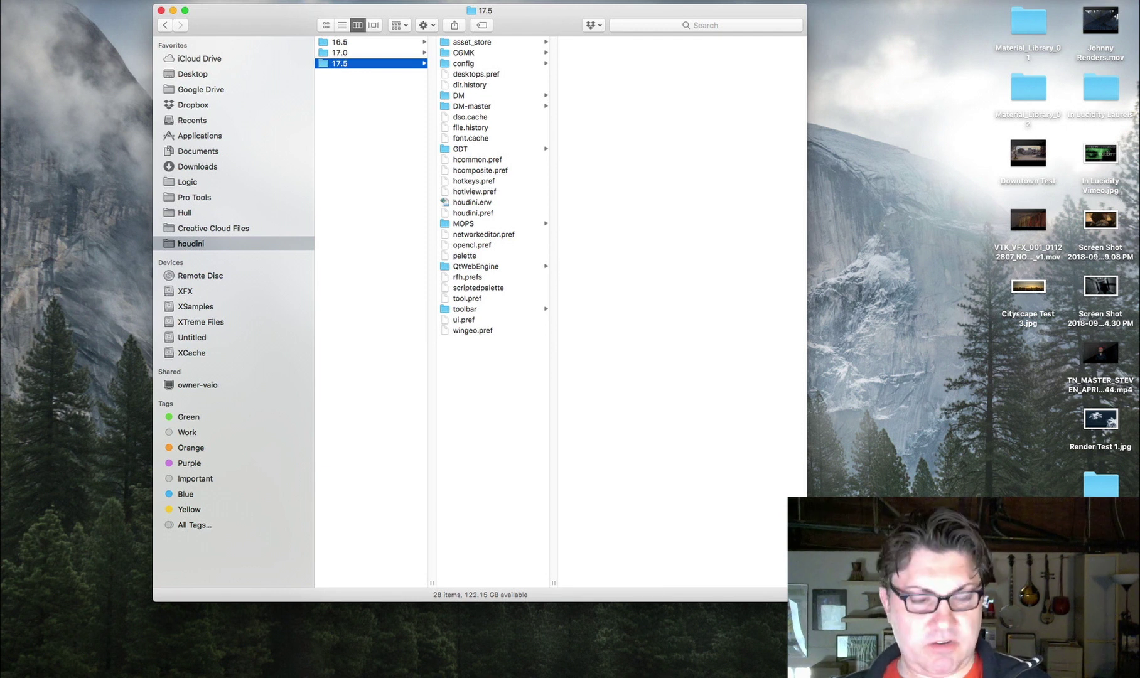
Switch to TextEdit and create a new blank document converted to plain text
{"action": "key", "text": "super+Tab"}
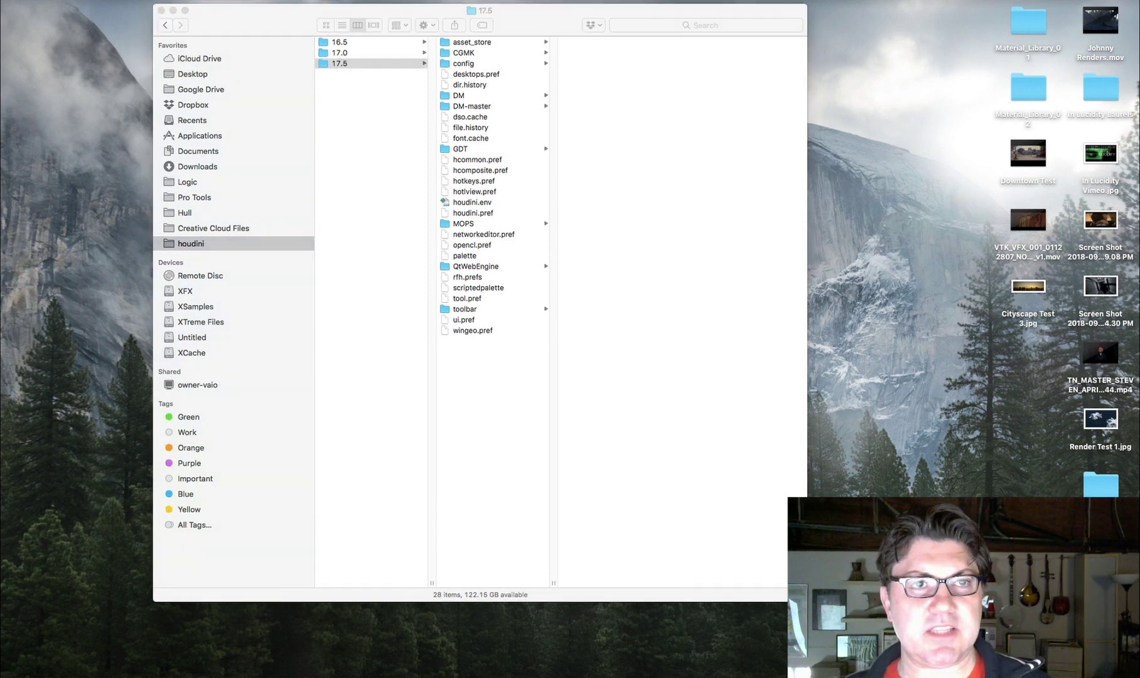
{"action": "key", "text": "super+n"}
{"action": "left_click_drag", "start_coordinate": [307, 118], "coordinate": [364, 18]}
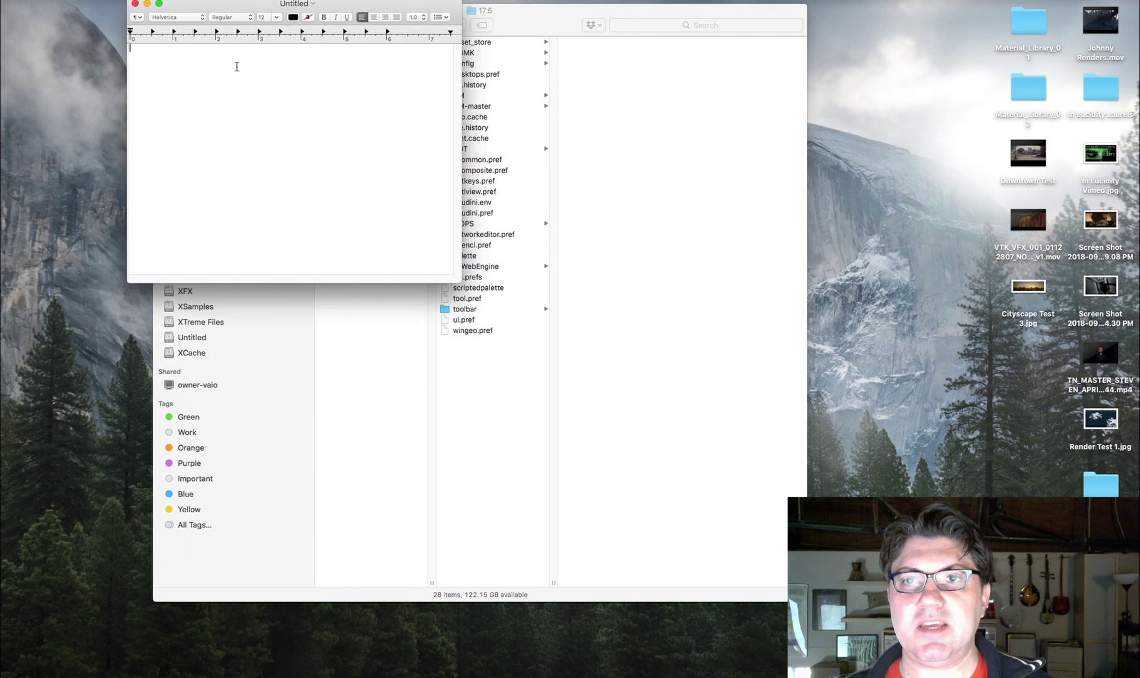
{"action": "left_click", "coordinate": [142, 0]}
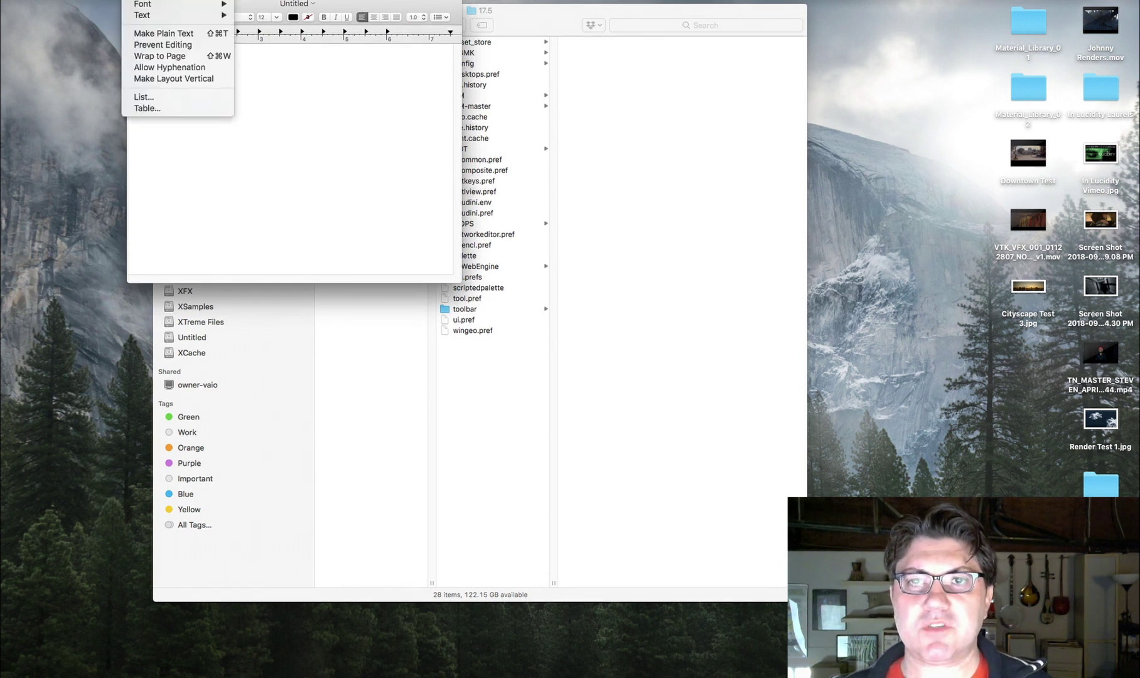
{"action": "left_click", "coordinate": [192, 33]}
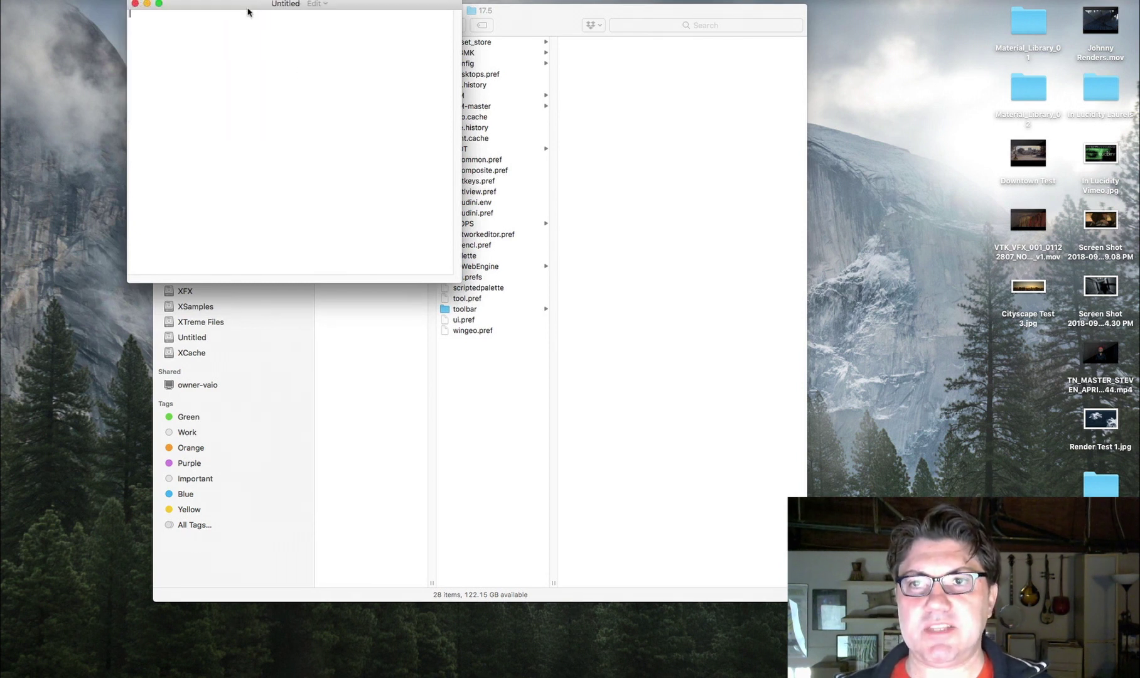
{"action": "left_click_drag", "start_coordinate": [247, 9], "coordinate": [236, 157]}
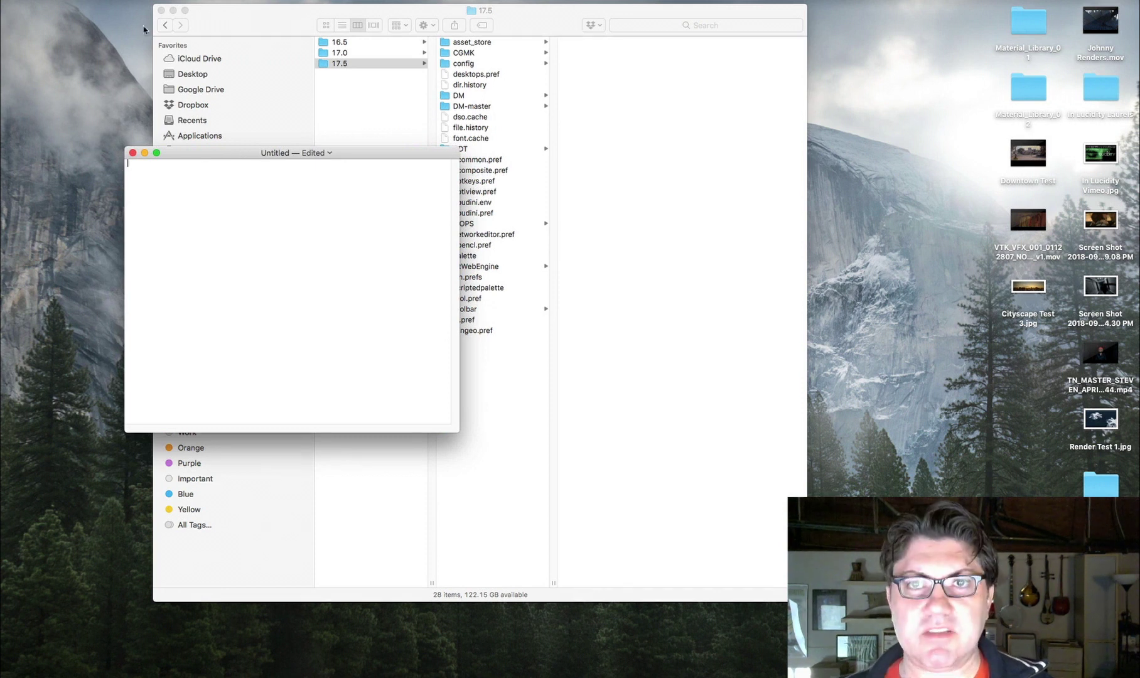
Save the blank plain text document to the Desktop as VEXpressions.txt
{"action": "left_click", "coordinate": [94, 1]}
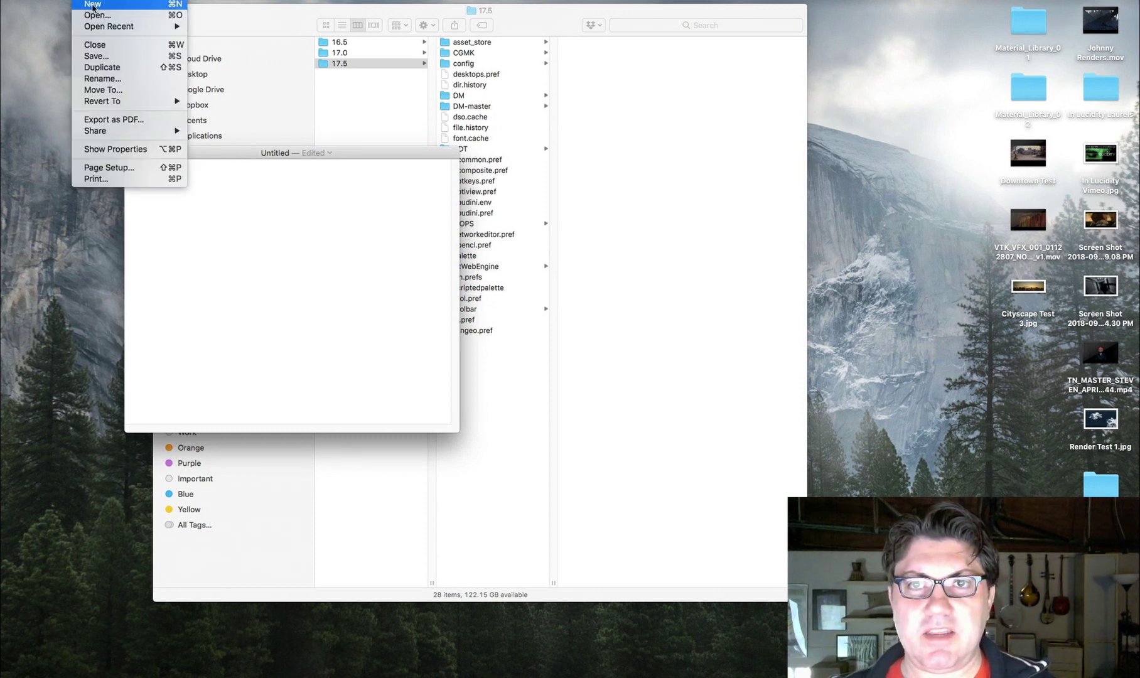
{"action": "left_click", "coordinate": [105, 55]}
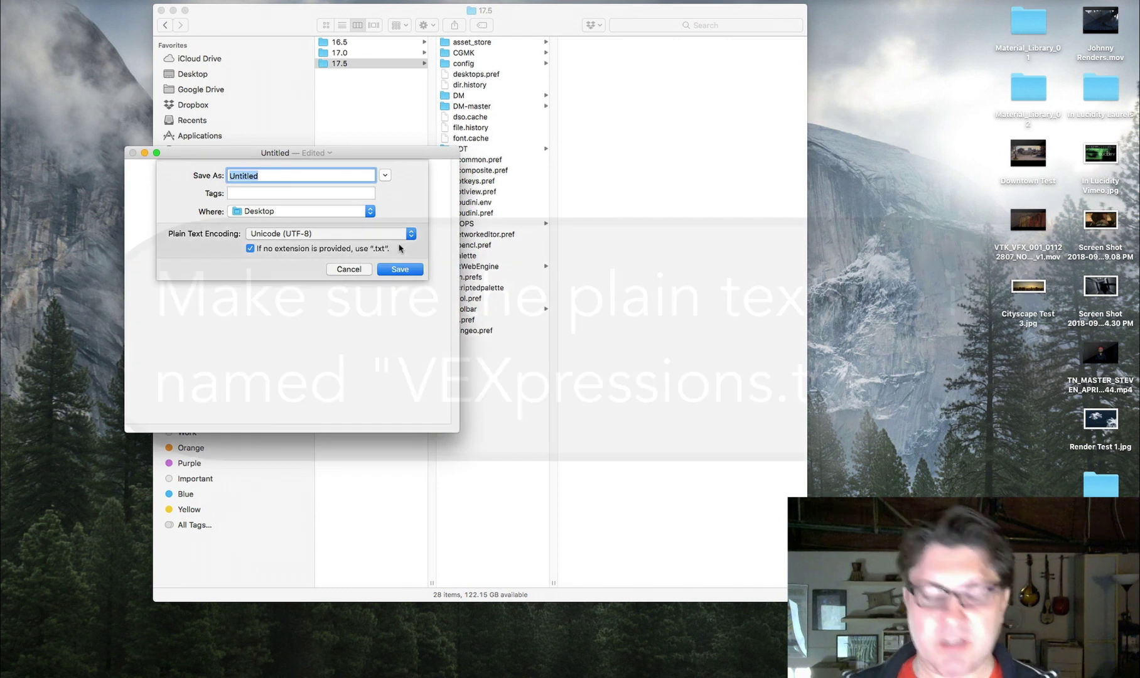
{"action": "type", "text": "VEX"}
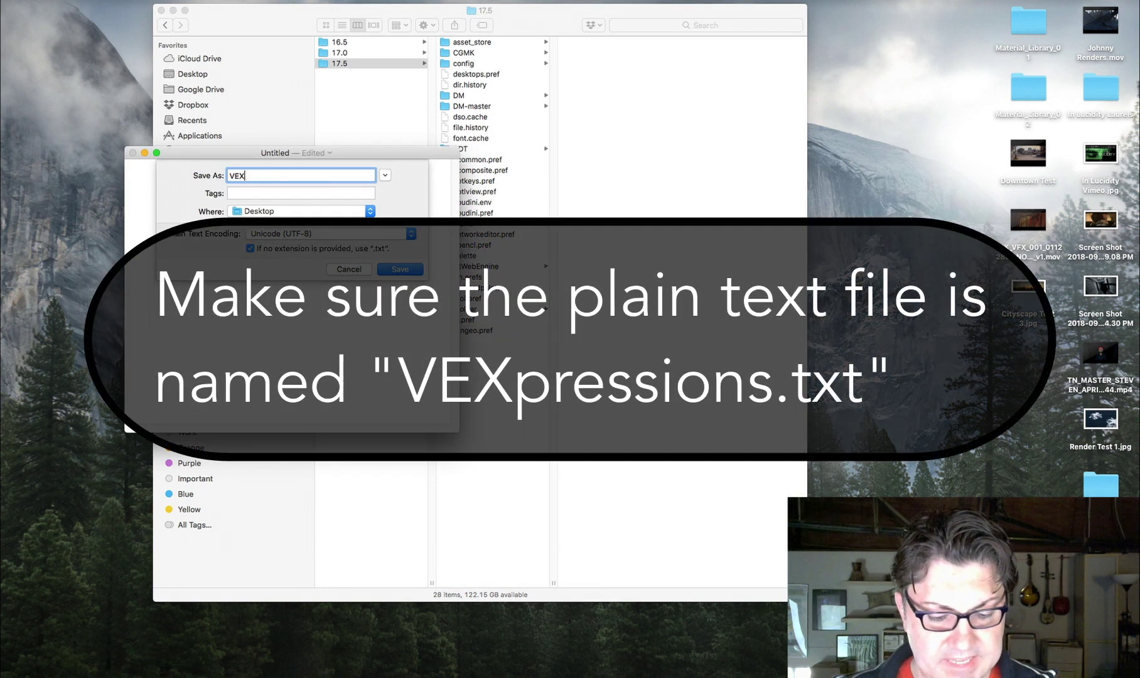
{"action": "type", "text": "pressions"}
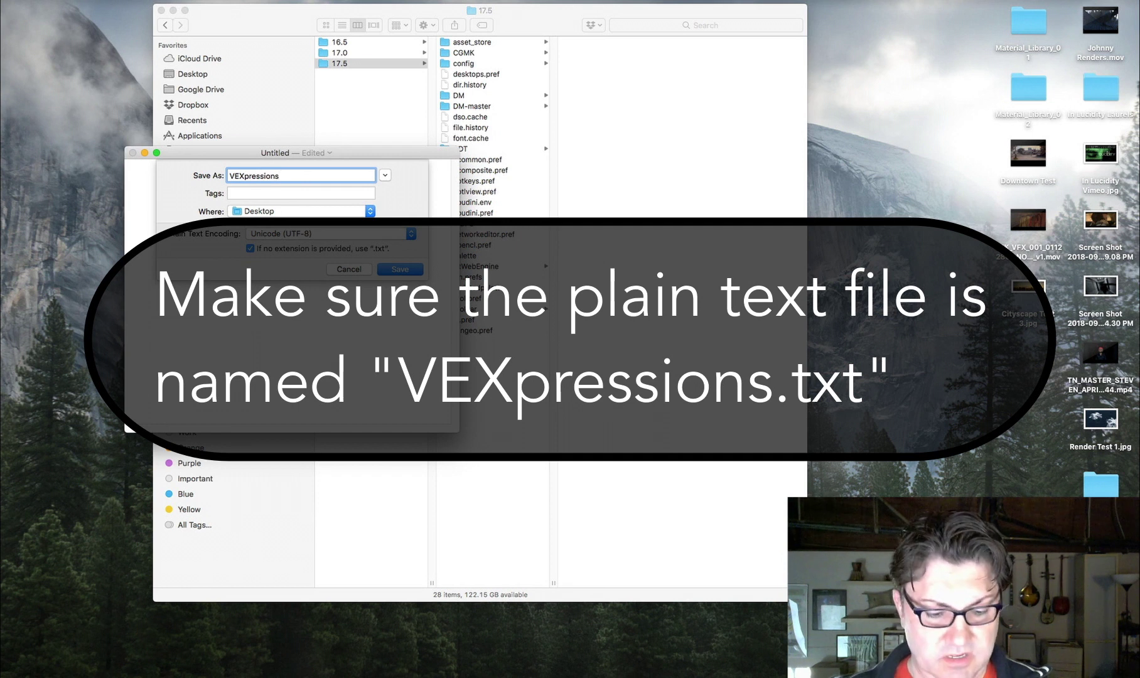
{"action": "type", "text": ".txt"}
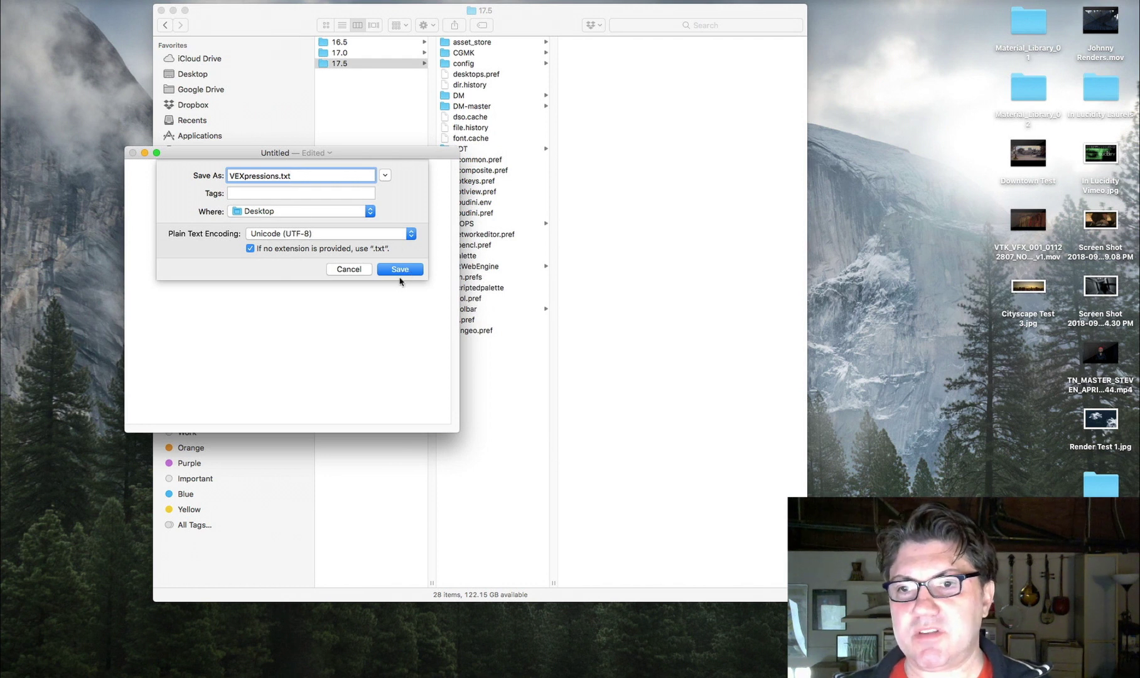
{"action": "left_click", "coordinate": [399, 269]}
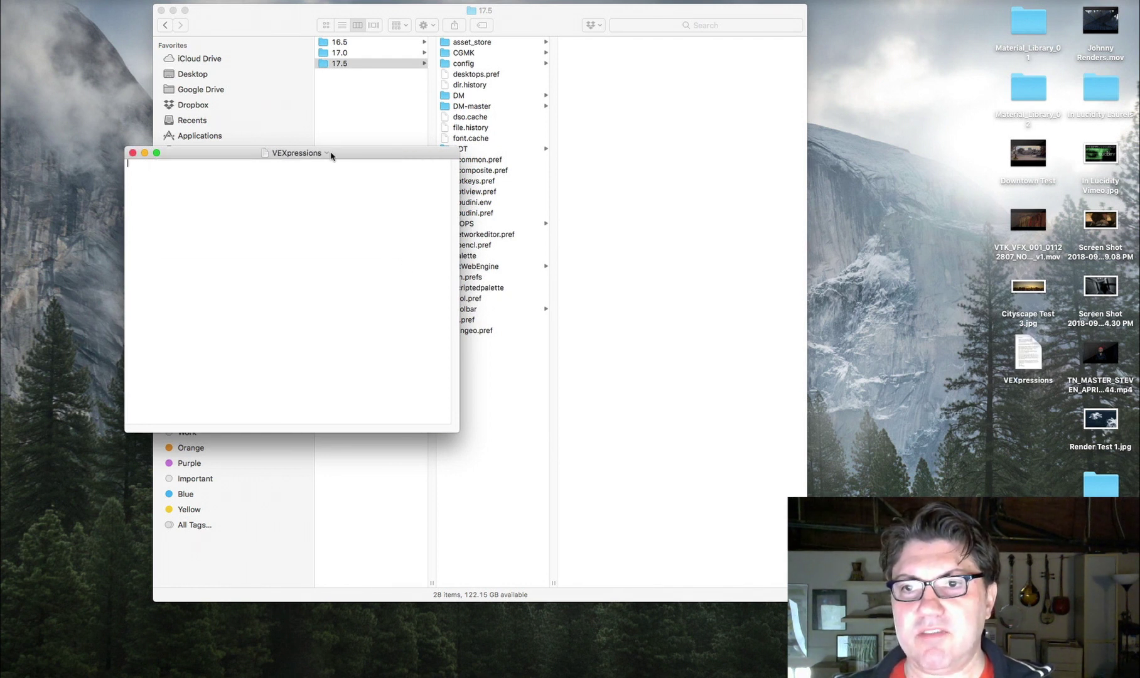
Move the VEXpressions file from the Desktop into the Houdini 17.5 preferences folder
{"action": "left_click_drag", "start_coordinate": [332, 156], "coordinate": [307, 188]}
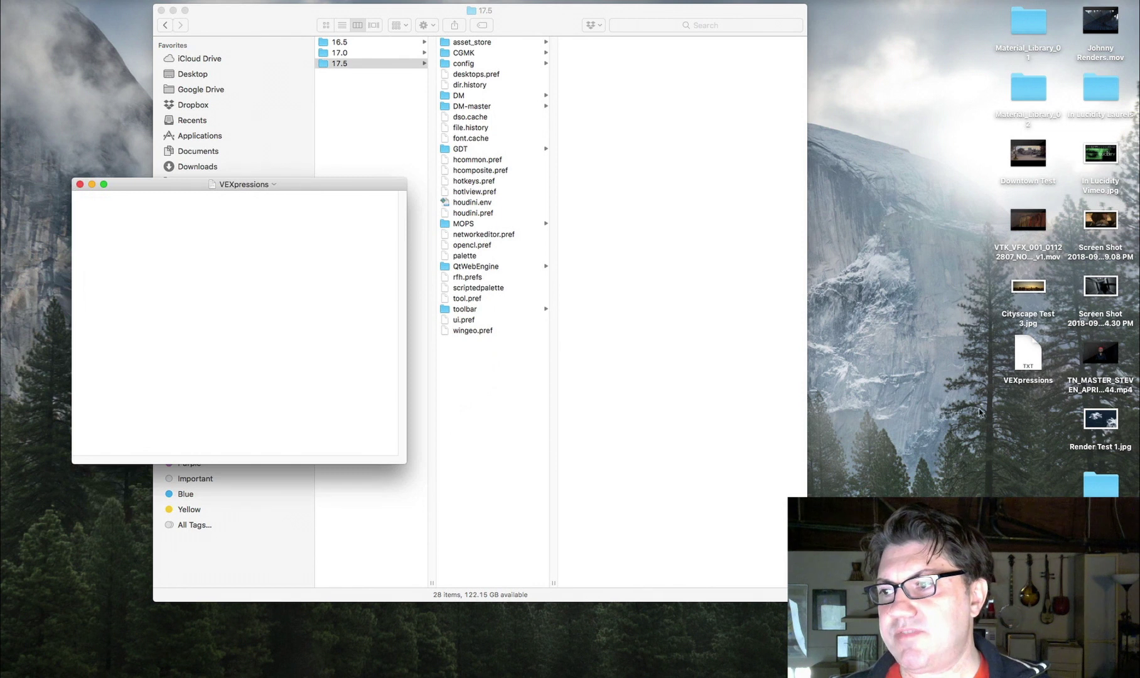
{"action": "left_click", "coordinate": [979, 412]}
{"action": "left_click", "coordinate": [1029, 349]}
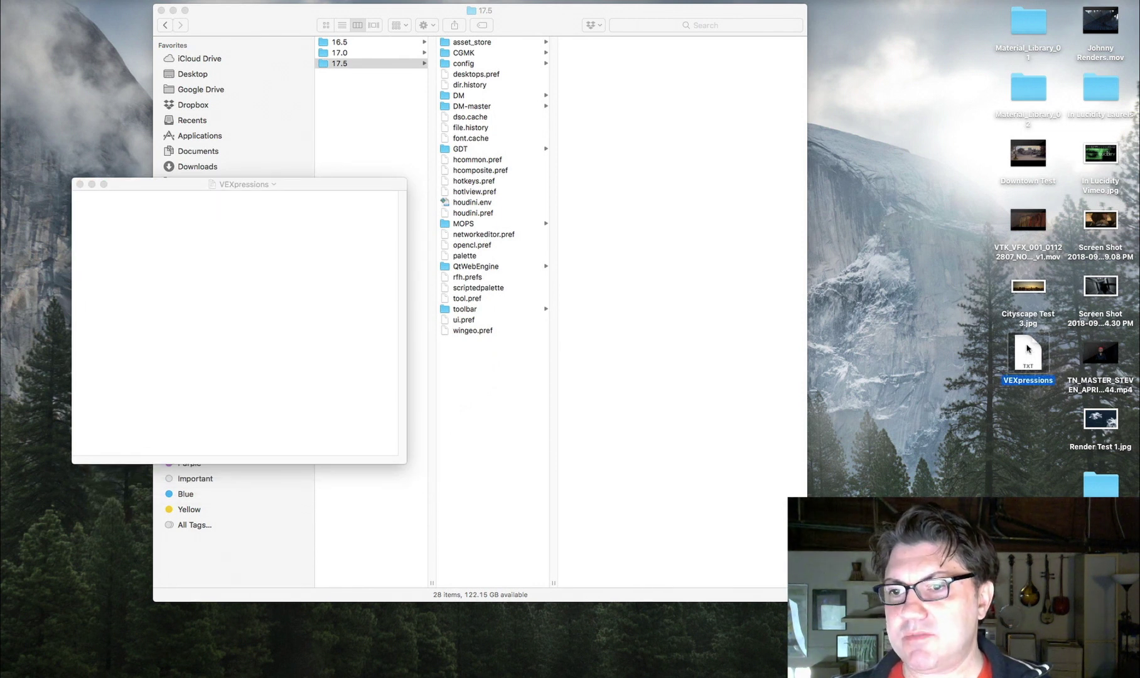
{"action": "left_click_drag", "start_coordinate": [1029, 349], "coordinate": [493, 374]}
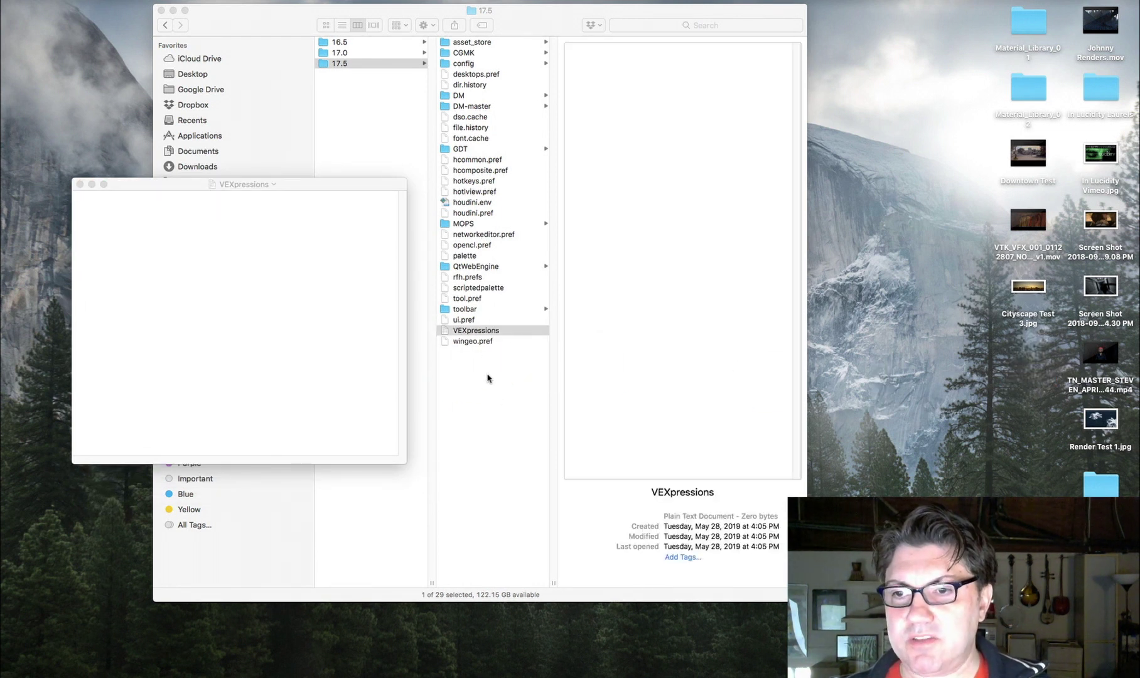
Check the location of VEXpressions alongside houdini.env in the 17.5 preferences folder
{"action": "left_click", "coordinate": [465, 333]}
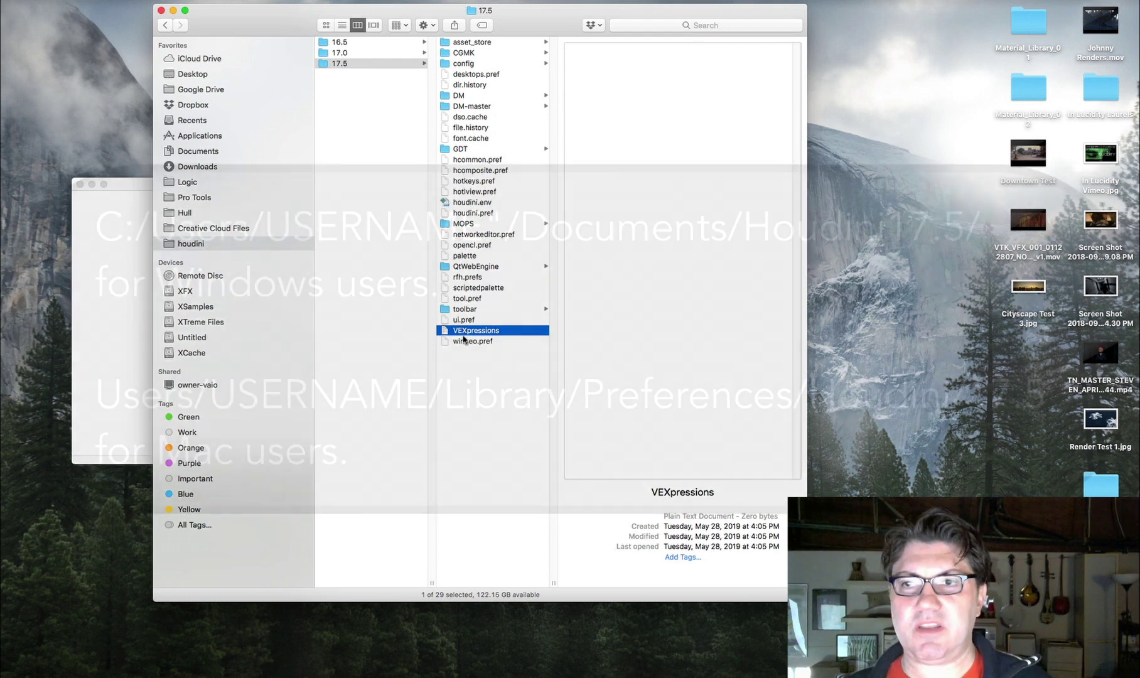
{"action": "left_click", "coordinate": [473, 203]}
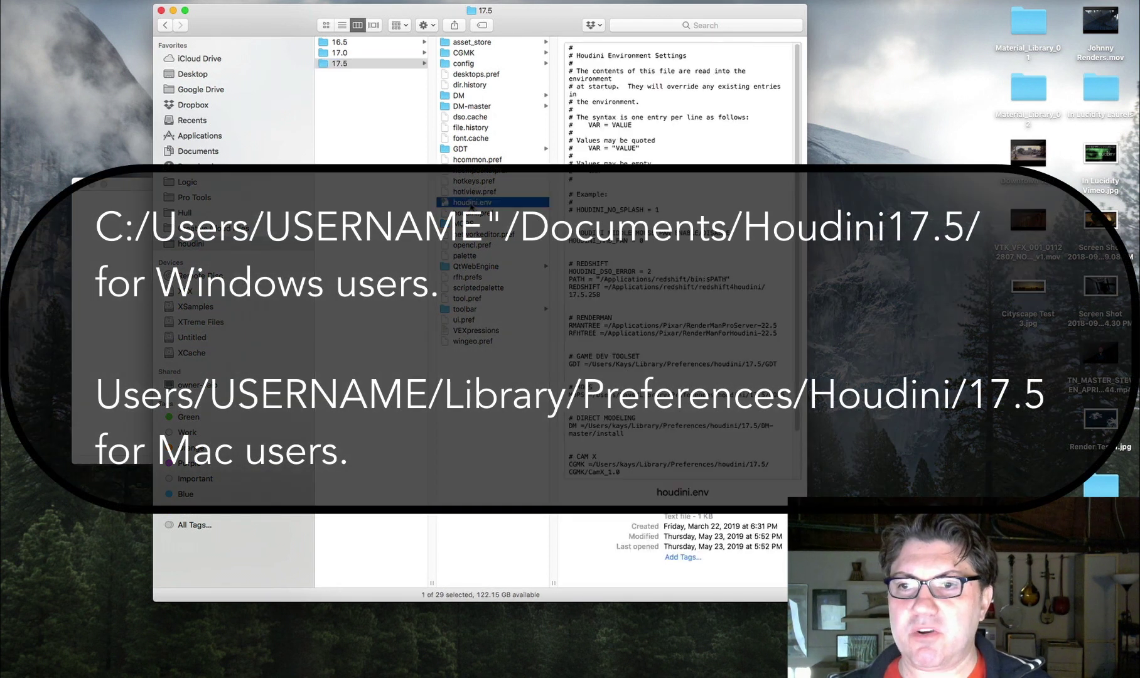
{"action": "left_click", "coordinate": [496, 386]}
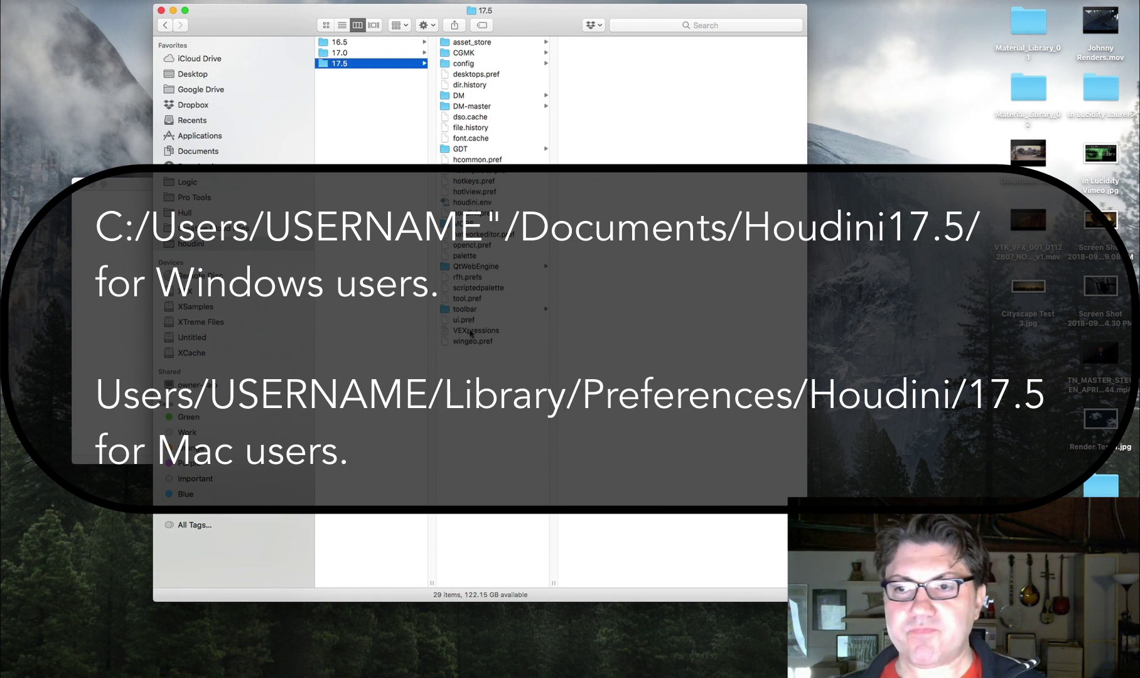
{"action": "left_click", "coordinate": [472, 333]}
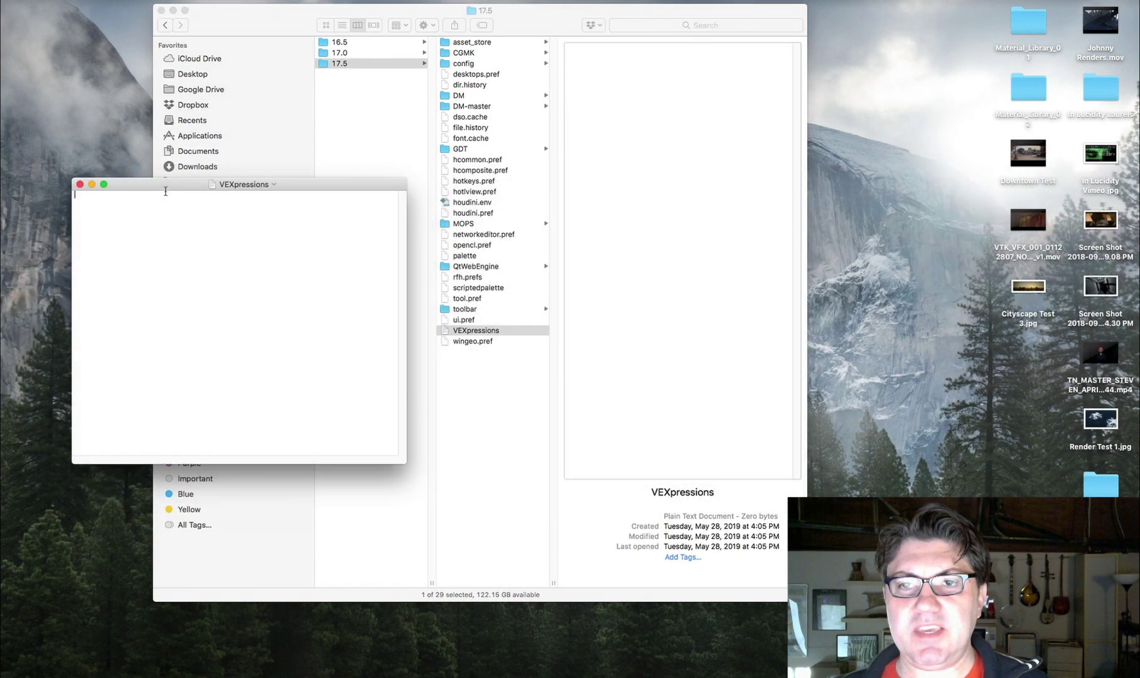
Reposition and enlarge the VEXpressions document window, and enter "attribwrangle/snippet" as the document's first line
{"action": "left_click_drag", "start_coordinate": [171, 192], "coordinate": [170, 79]}
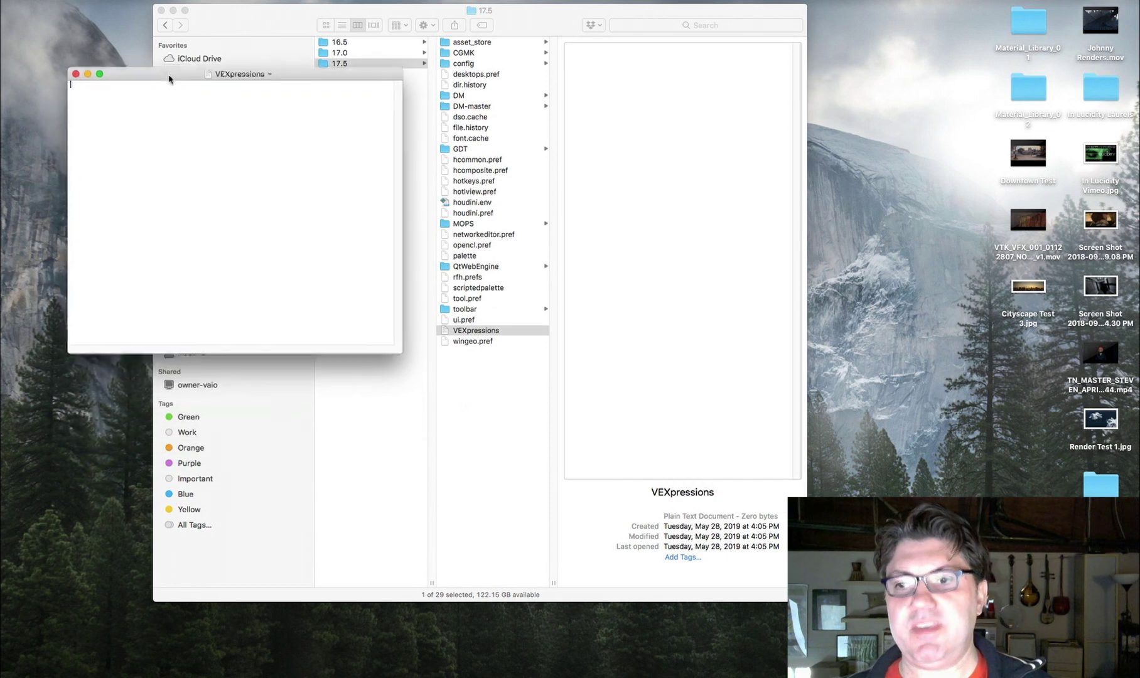
{"action": "left_click_drag", "start_coordinate": [401, 347], "coordinate": [447, 452]}
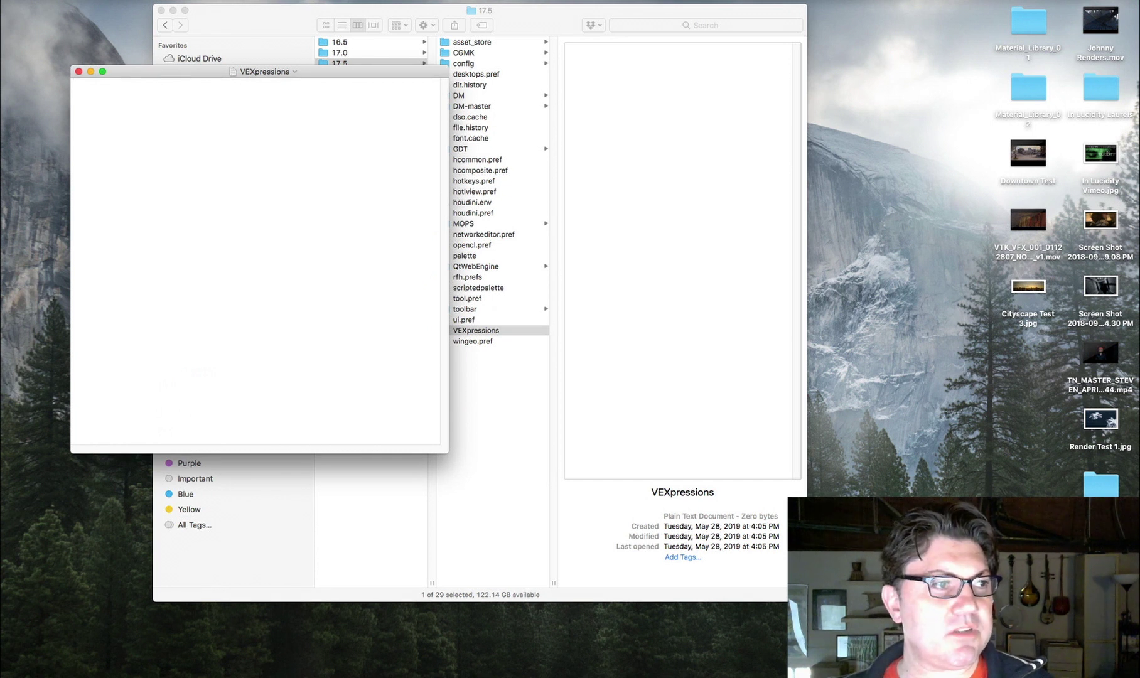
{"action": "key", "text": "super+Tab"}
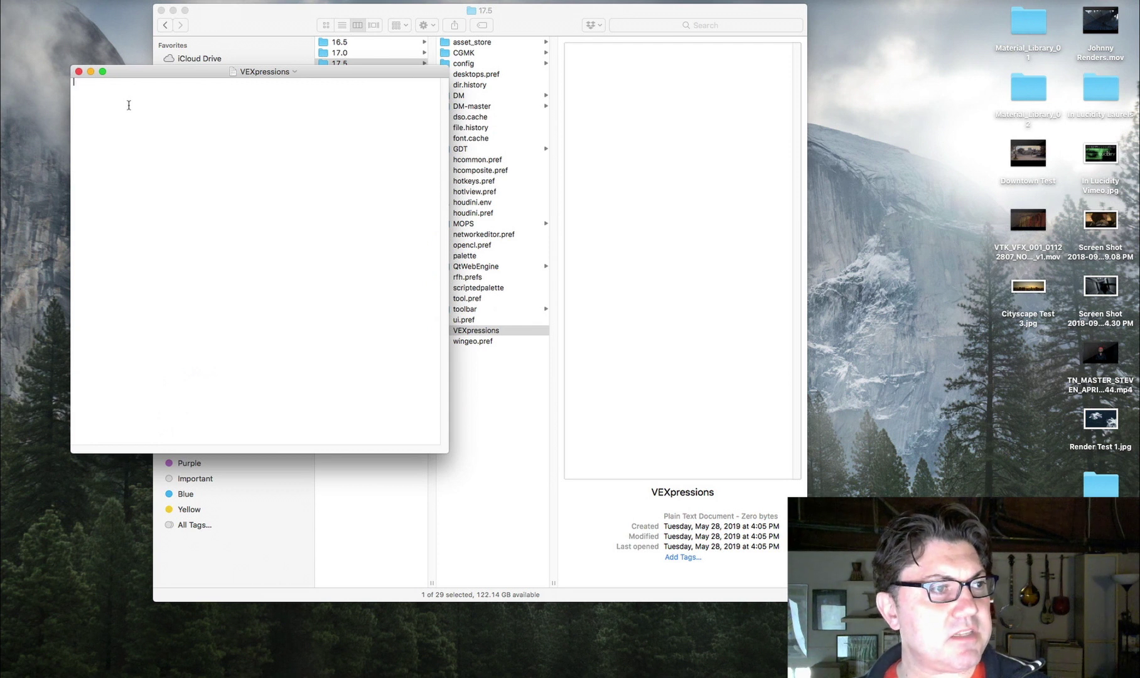
{"action": "type", "text": "attribwrangle/snippet"}
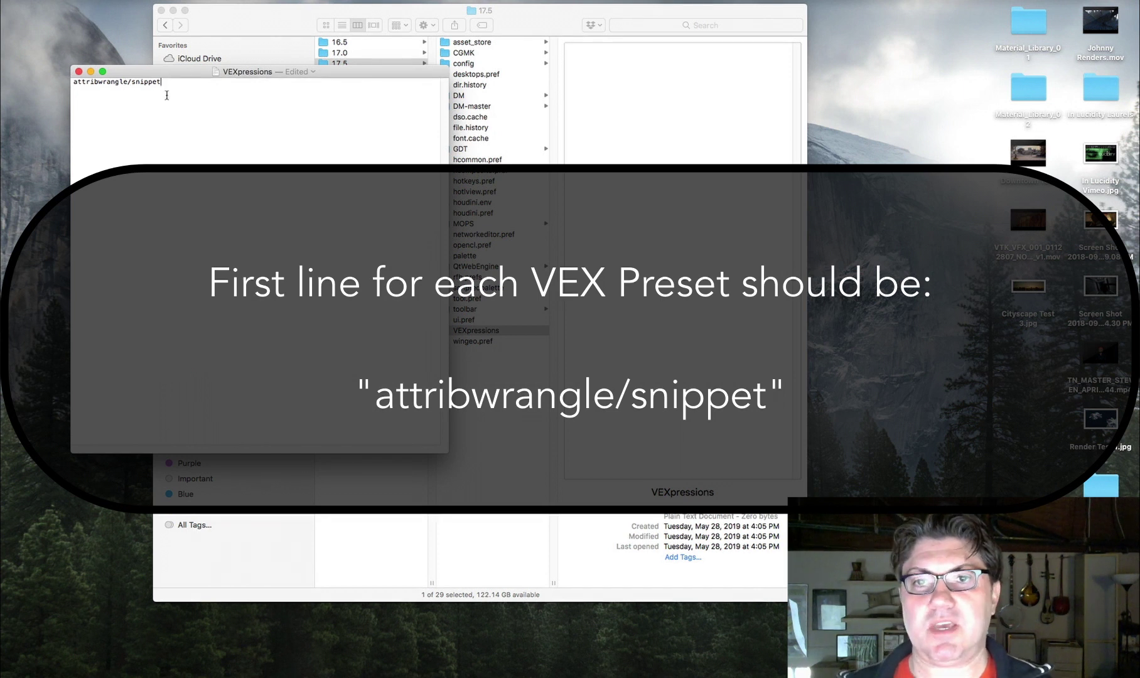
Add a tab-indented second line naming the preset "Create Normals"
{"action": "key", "text": "Return"}
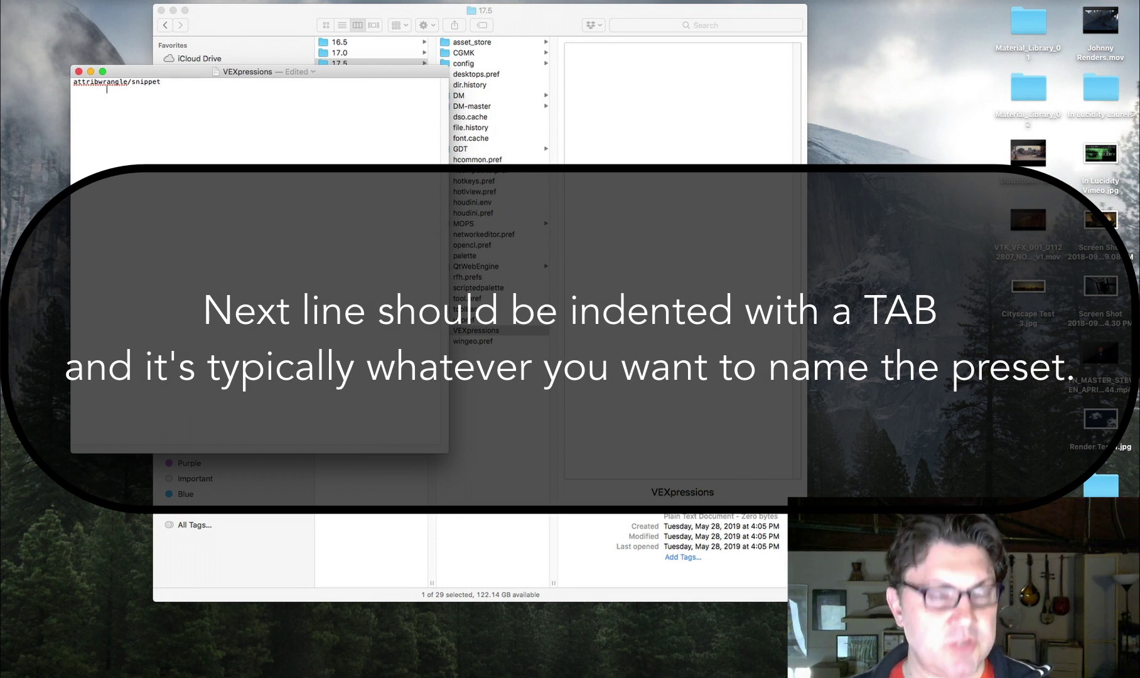
{"action": "type", "text": "Create "}
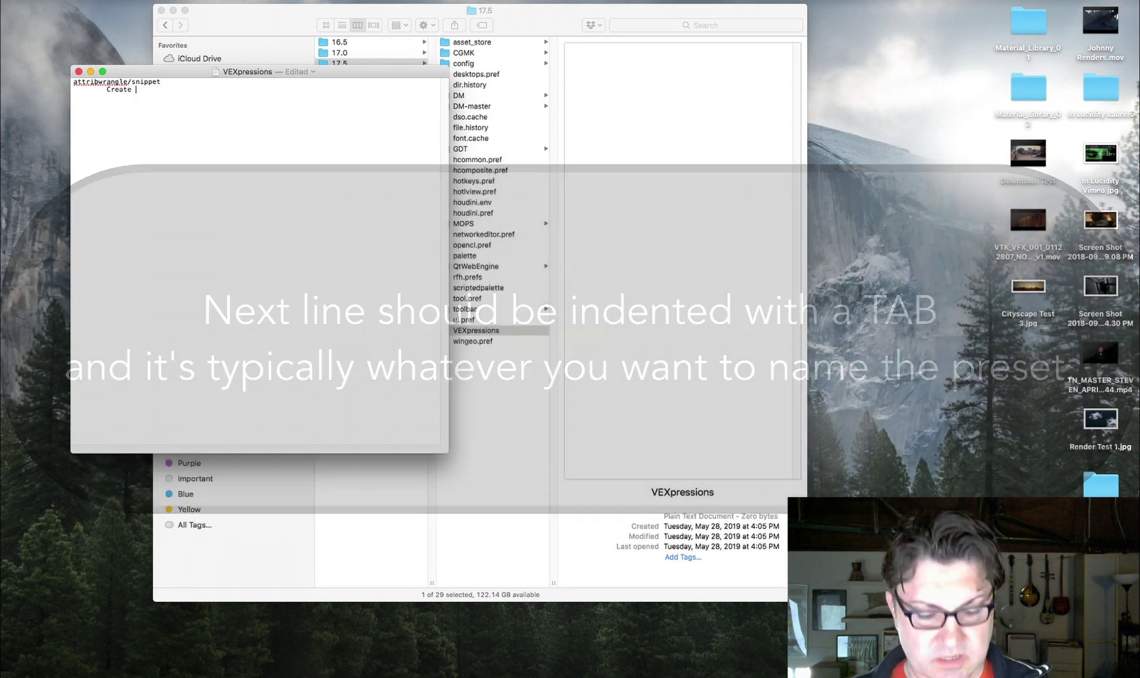
{"action": "type", "text": "Normals"}
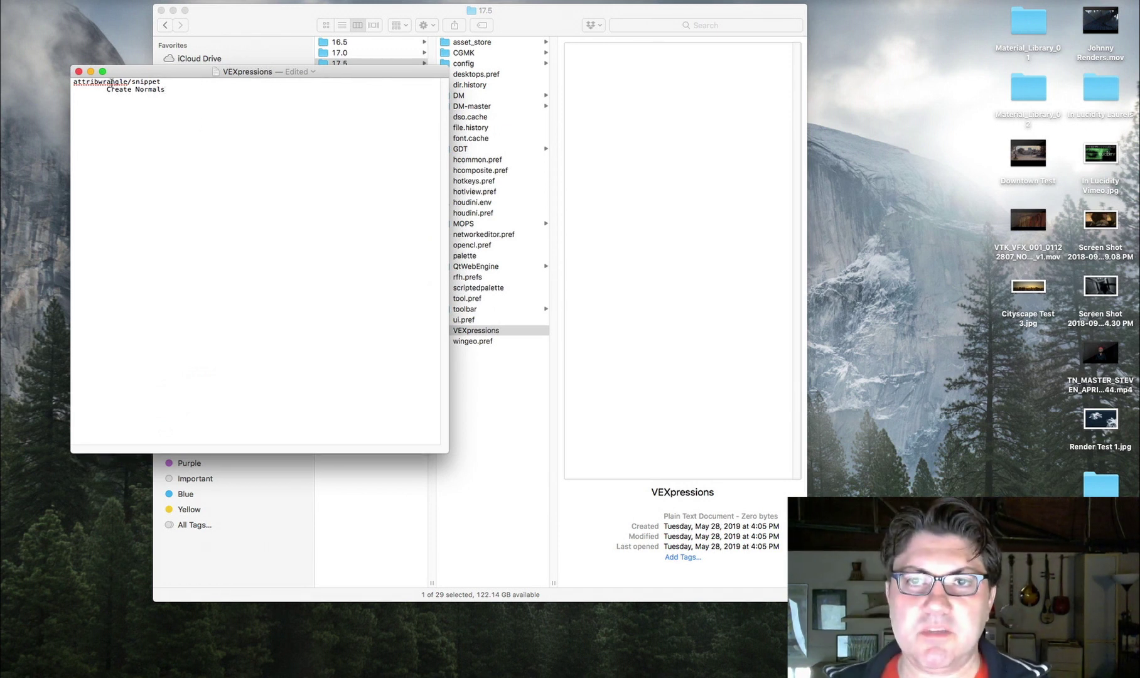
{"action": "left_click_drag", "start_coordinate": [106, 91], "coordinate": [168, 90]}
{"action": "left_click", "coordinate": [168, 90]}
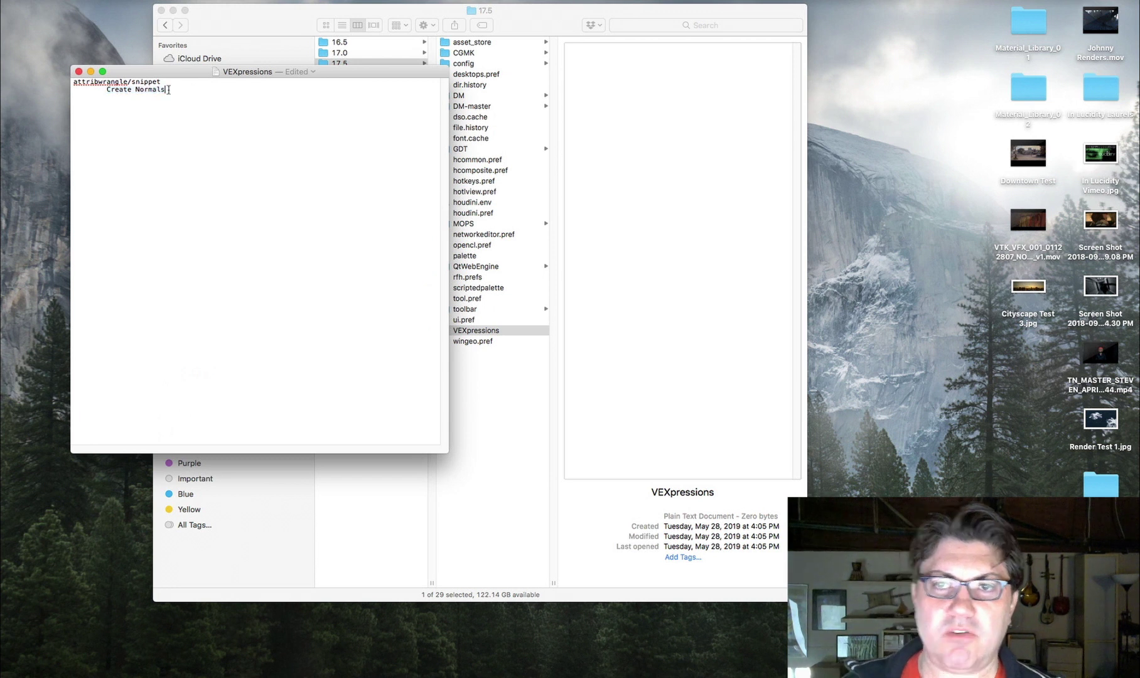
Add the tab-indented VEX code line "@N = @N;" below the preset name, followed by blank lines
{"action": "key", "text": "Return"}
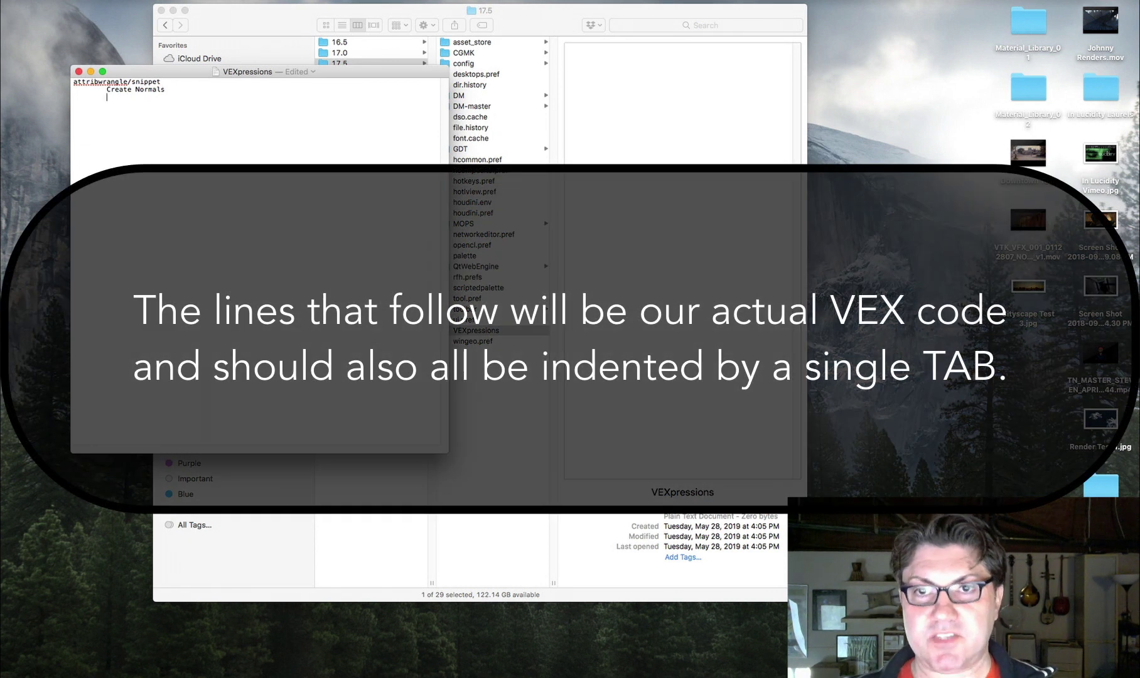
{"action": "key", "text": "Tab"}
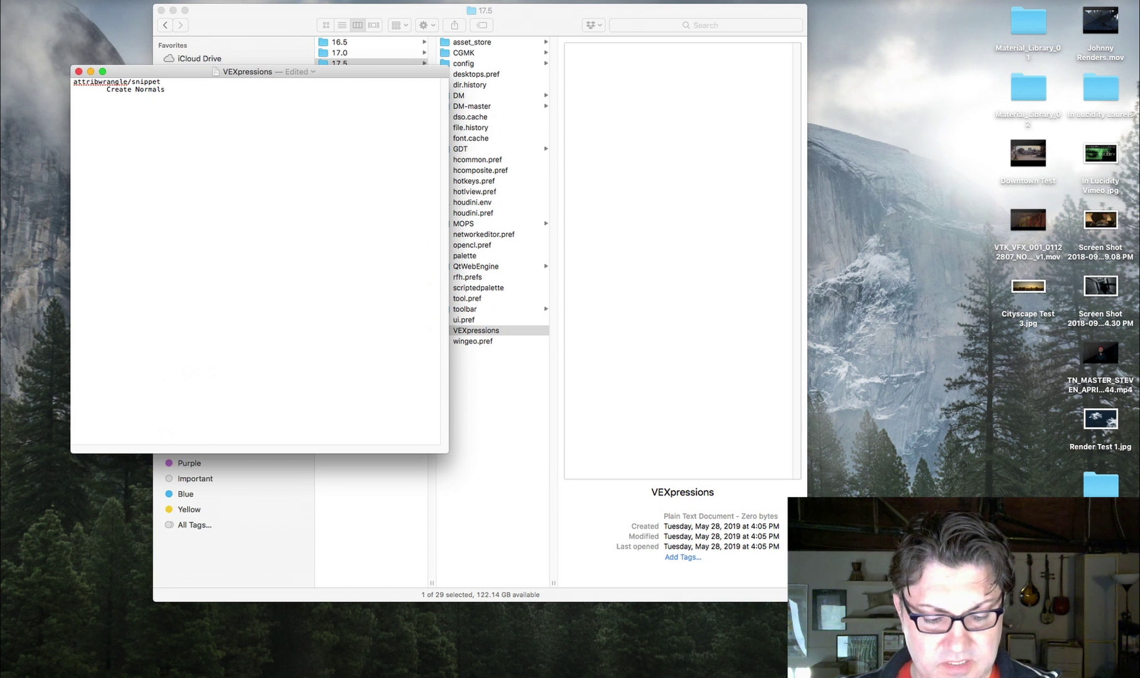
{"action": "type", "text": "@N"}
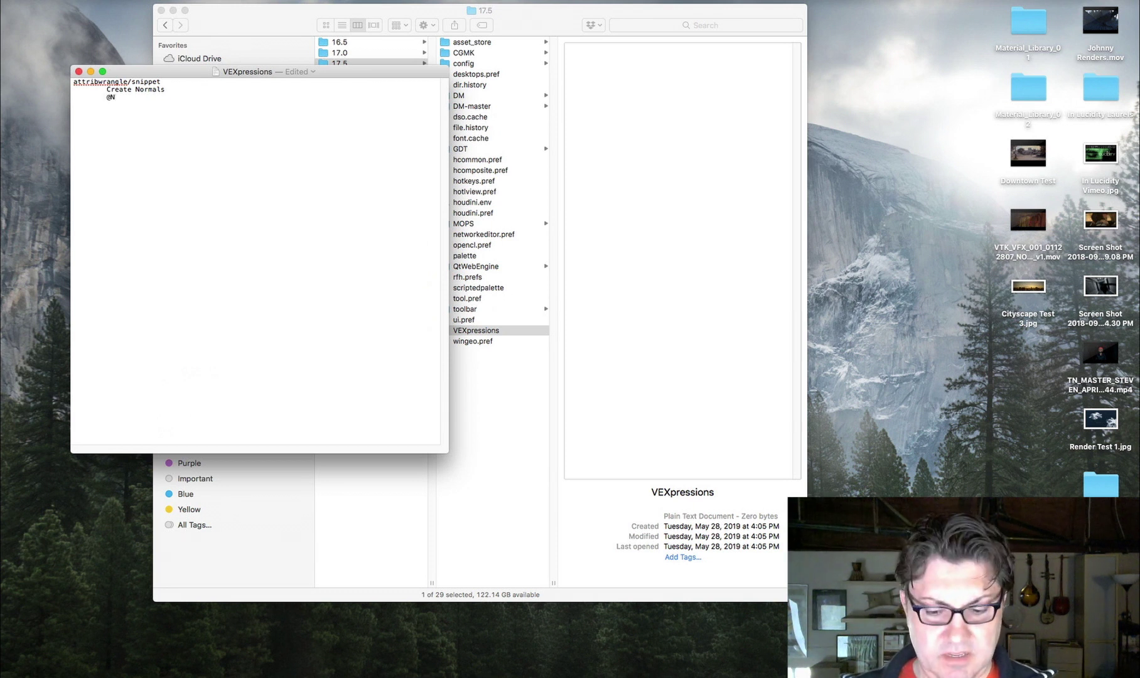
{"action": "type", "text": " = @"}
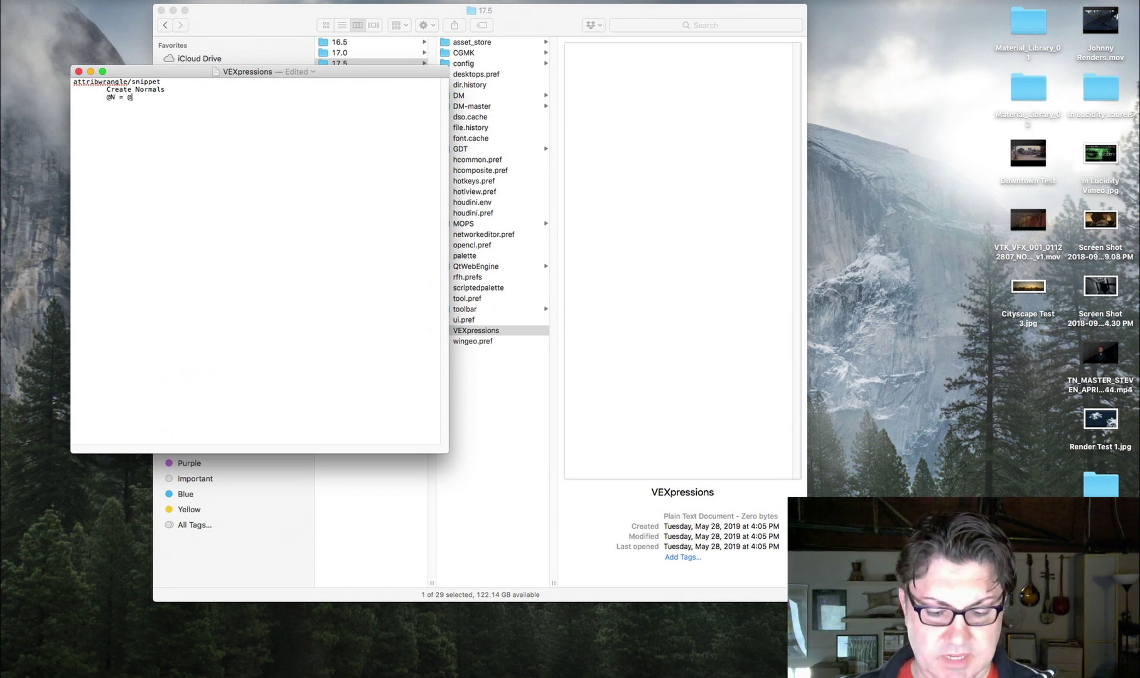
{"action": "type", "text": "N;"}
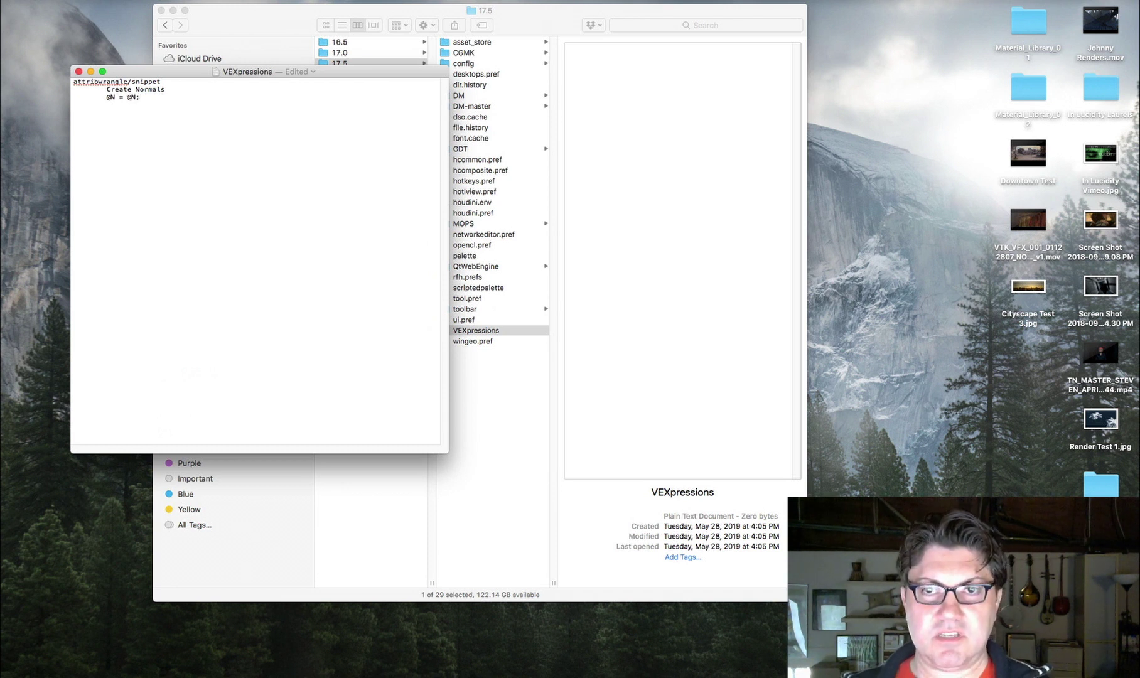
{"action": "left_click_drag", "start_coordinate": [139, 97], "coordinate": [104, 98]}
{"action": "left_click", "coordinate": [119, 124]}
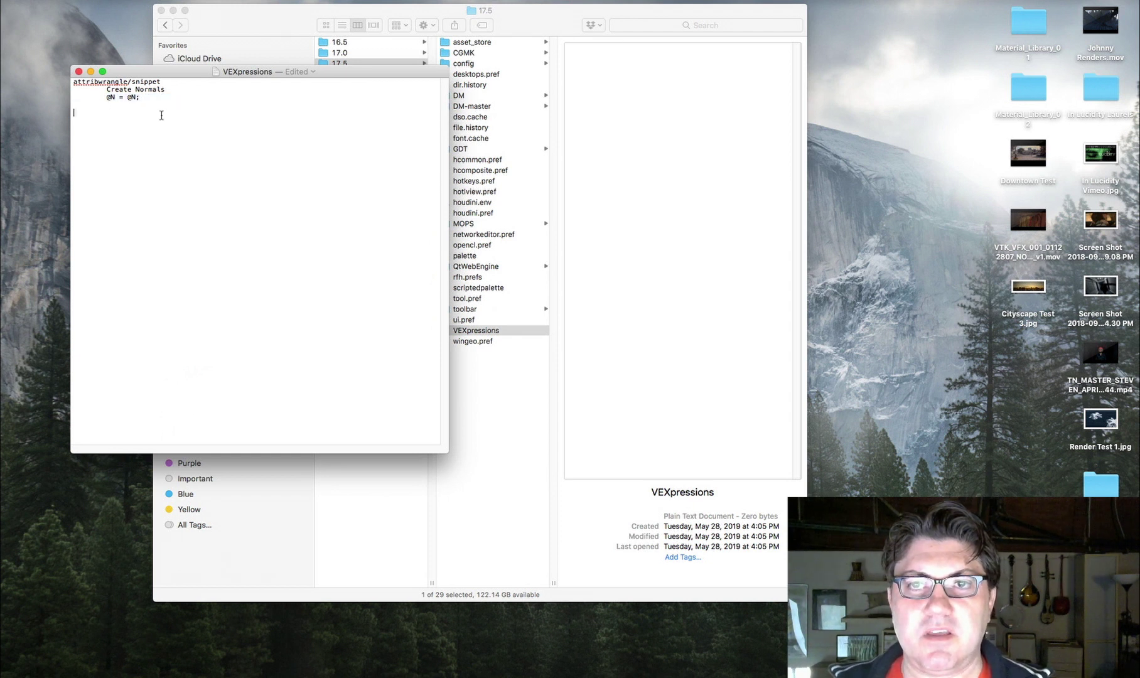
Save VEXpressions and check its contents in the Finder preview of the 17.5 preferences folder
{"action": "key", "text": "super+s"}
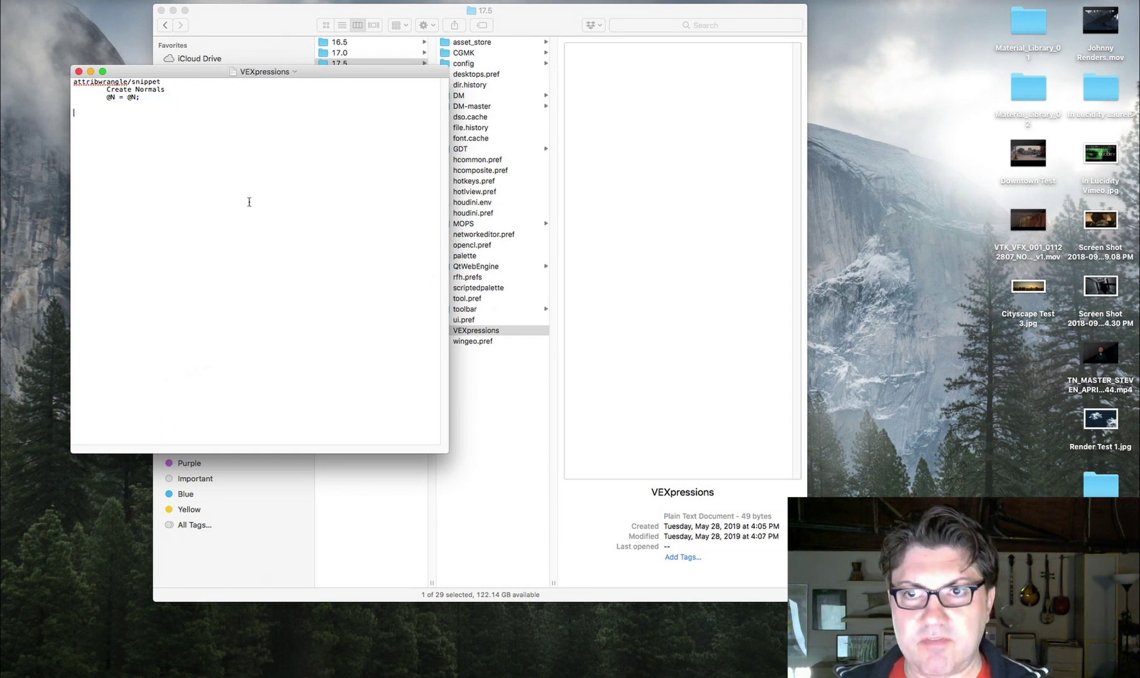
{"action": "left_click", "coordinate": [471, 350]}
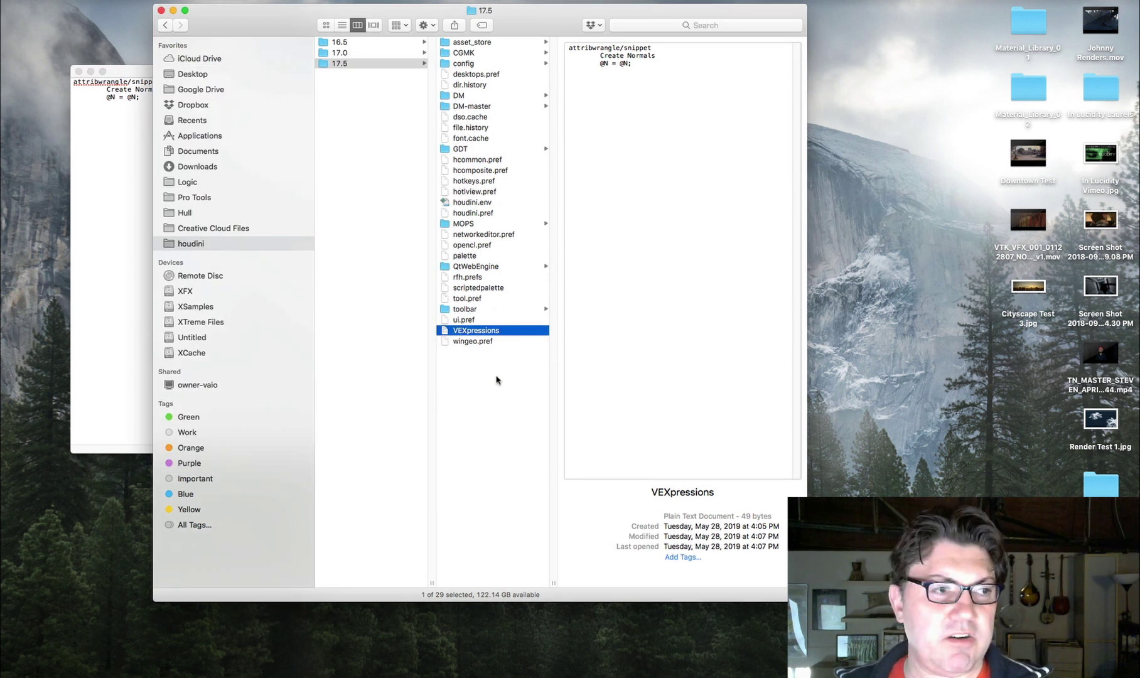
{"action": "key", "text": "super+Tab"}
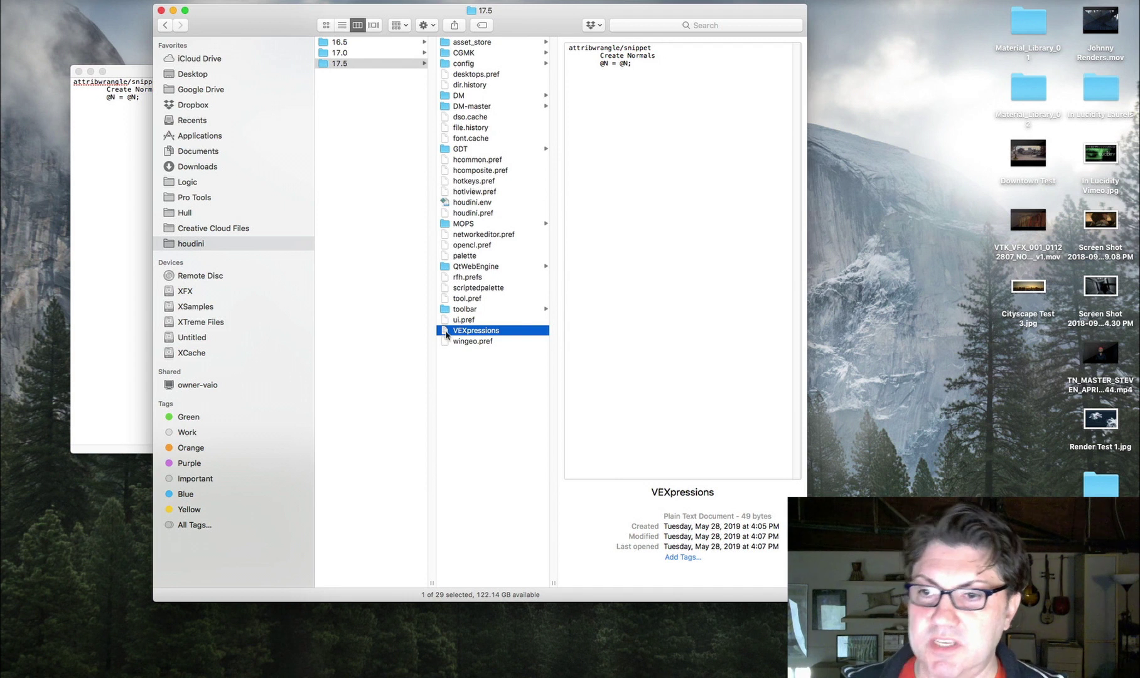
{"action": "left_click", "coordinate": [477, 379]}
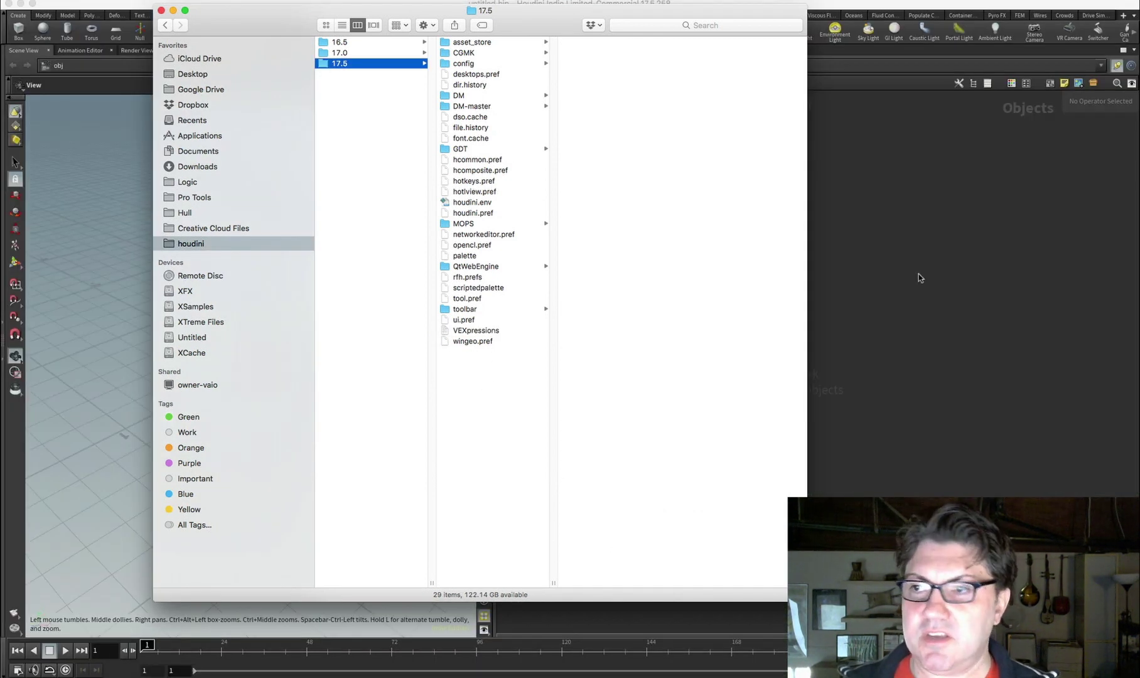
Switch to Houdini, create a Grid object in the empty network, and enter its geometry network
{"action": "left_click", "coordinate": [918, 274]}
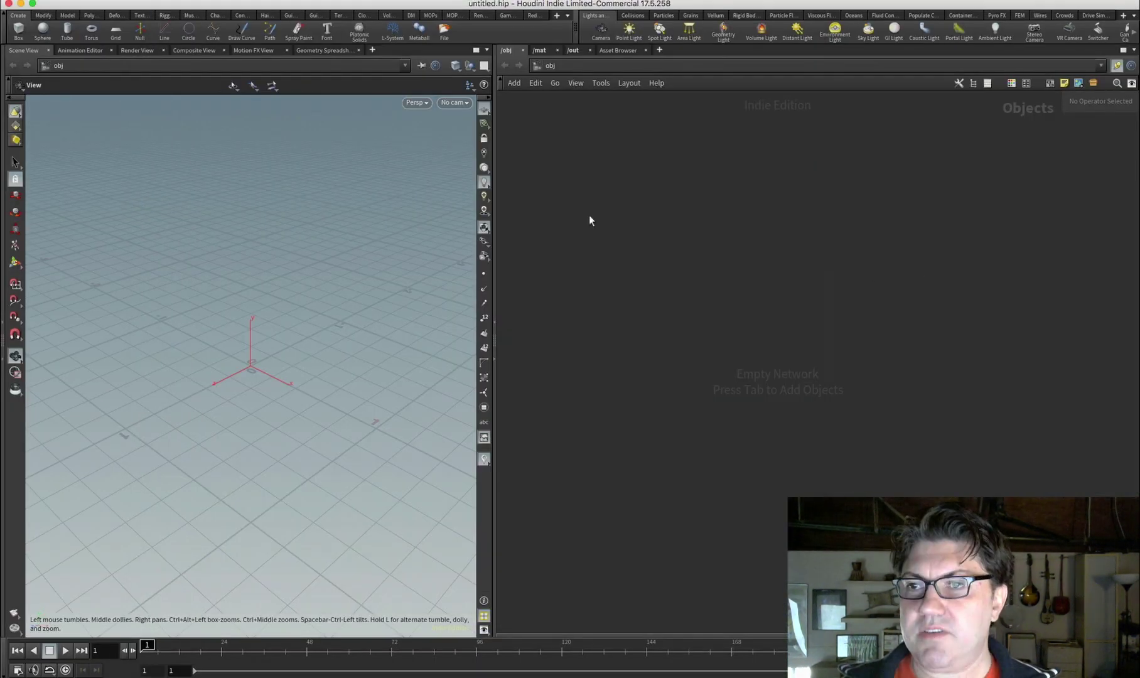
{"action": "key", "text": "Tab"}
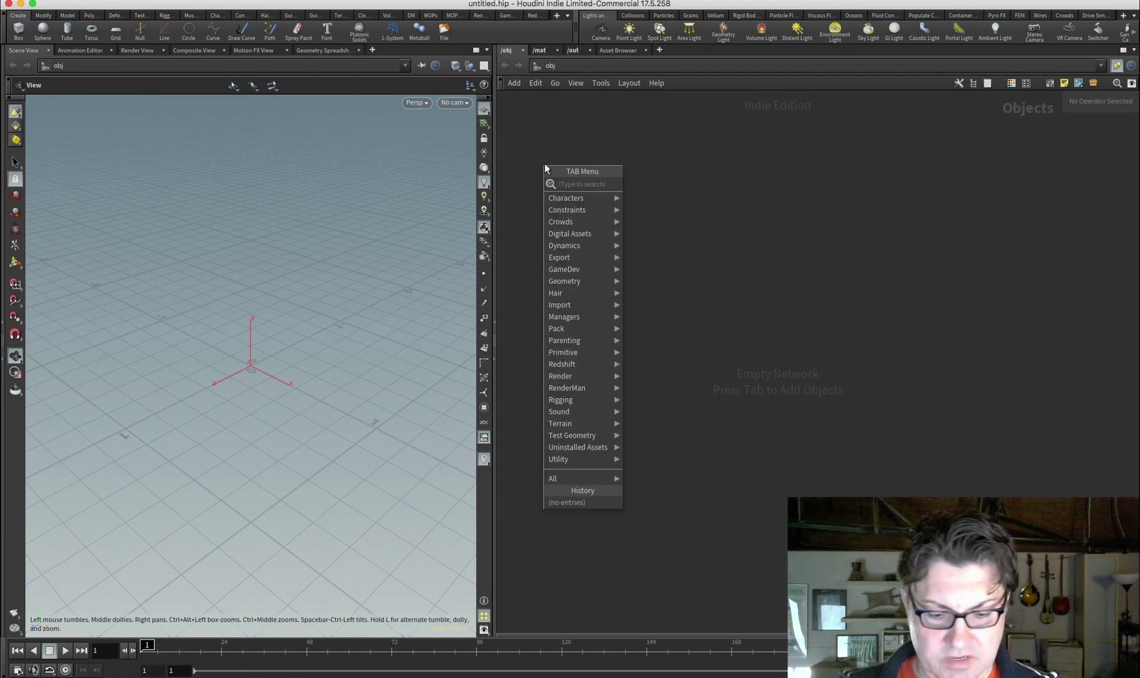
{"action": "type", "text": "gri"}
{"action": "key", "text": "Return"}
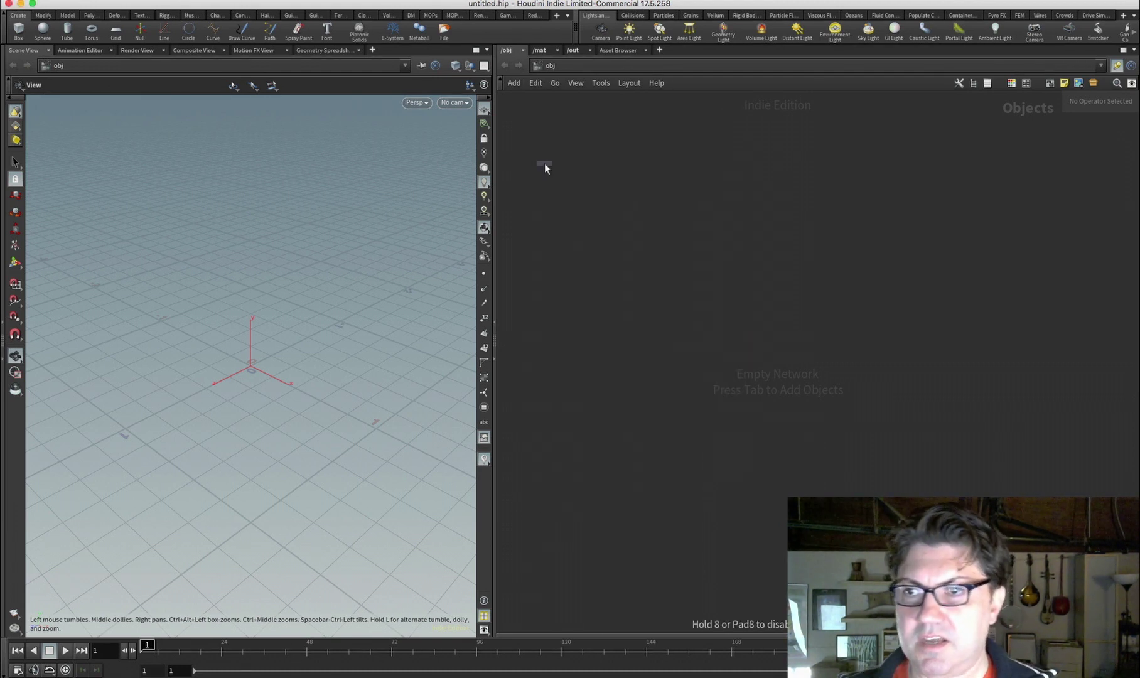
{"action": "left_click", "coordinate": [544, 163]}
{"action": "double_click", "coordinate": [544, 163]}
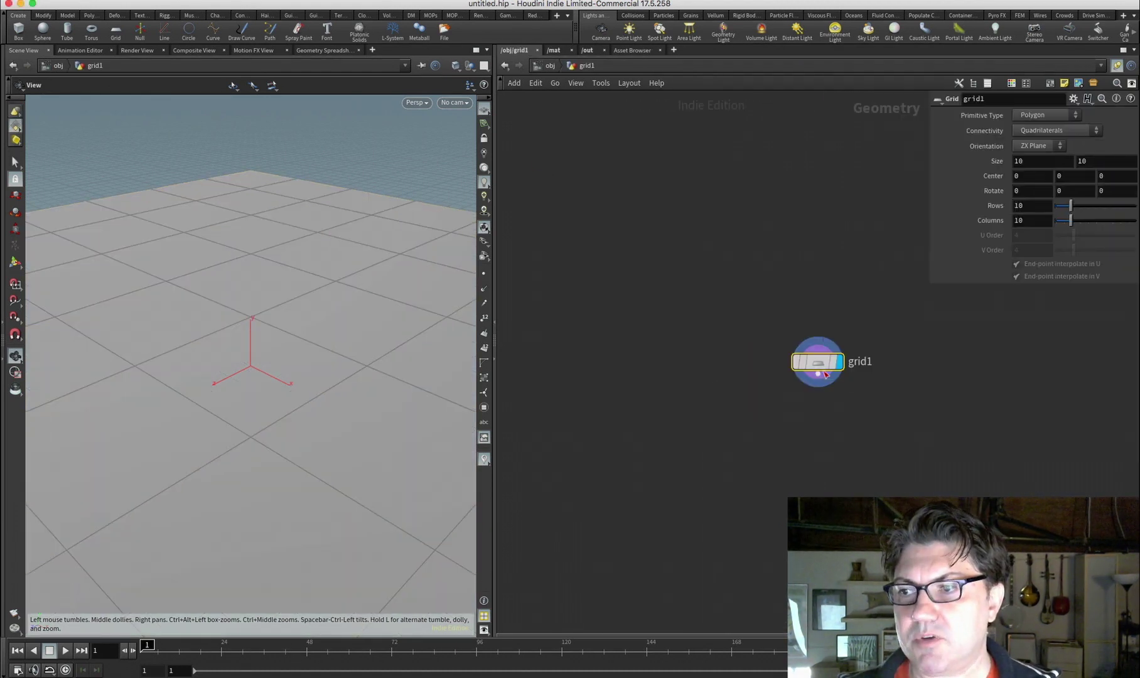
Append an Attribute Wrangle to grid1 and try the Create Normals entry from its VEXpression presets
{"action": "left_click", "coordinate": [615, 236]}
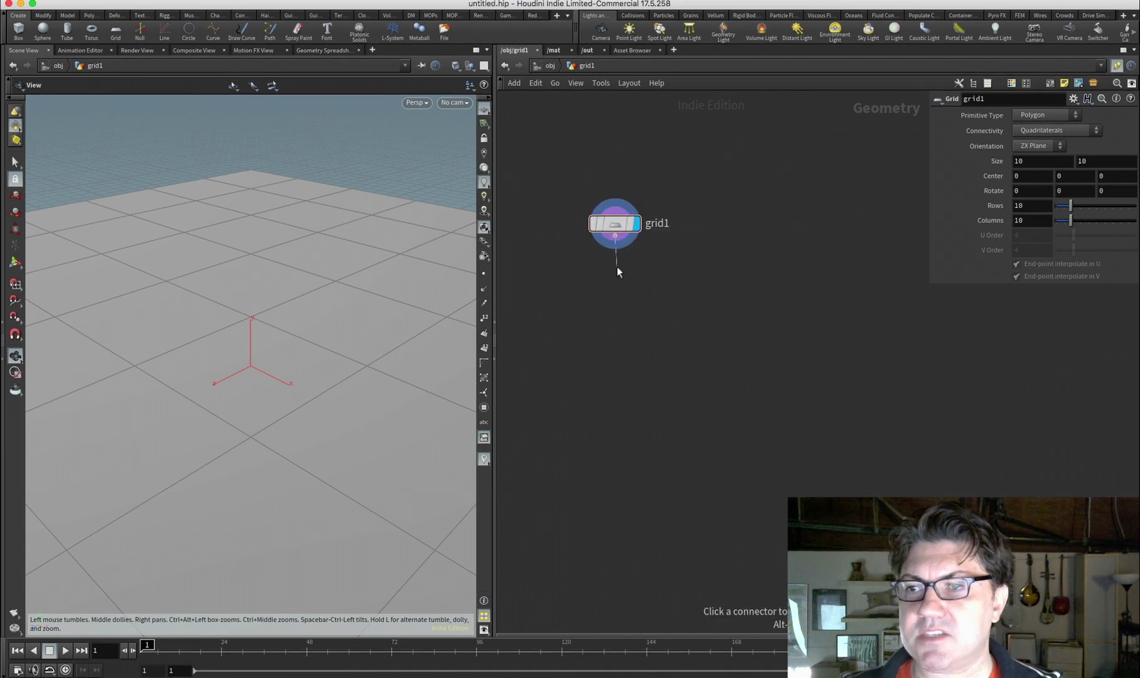
{"action": "key", "text": "Tab"}
{"action": "type", "text": "wr"}
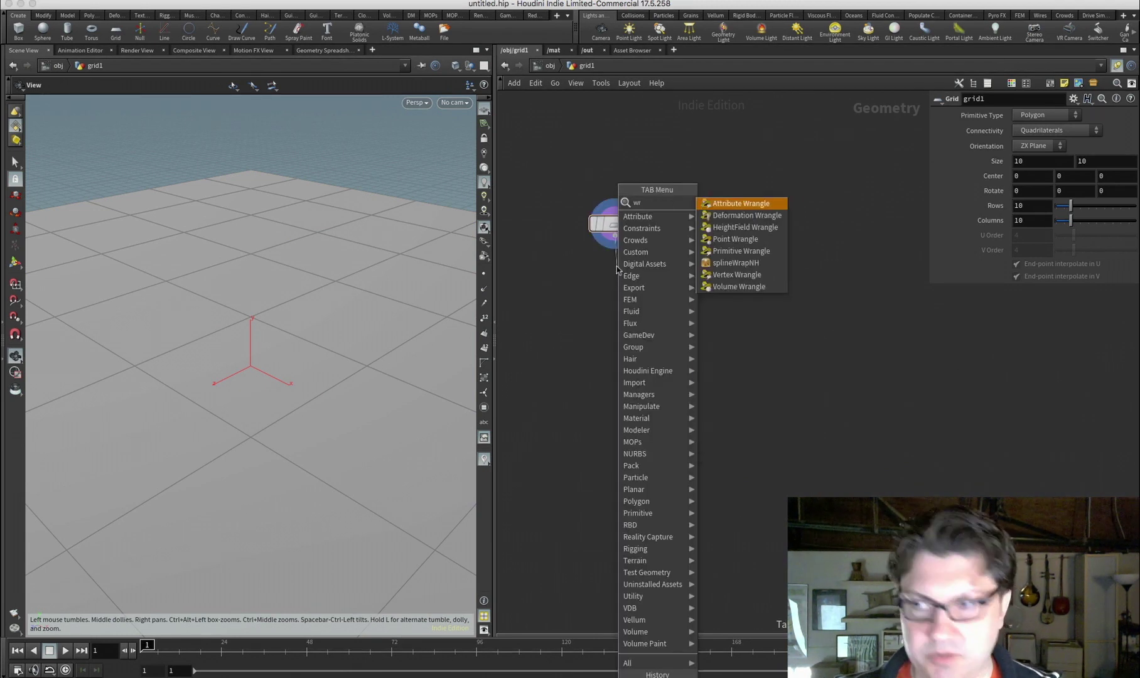
{"action": "key", "text": "Return"}
{"action": "left_click", "coordinate": [617, 270]}
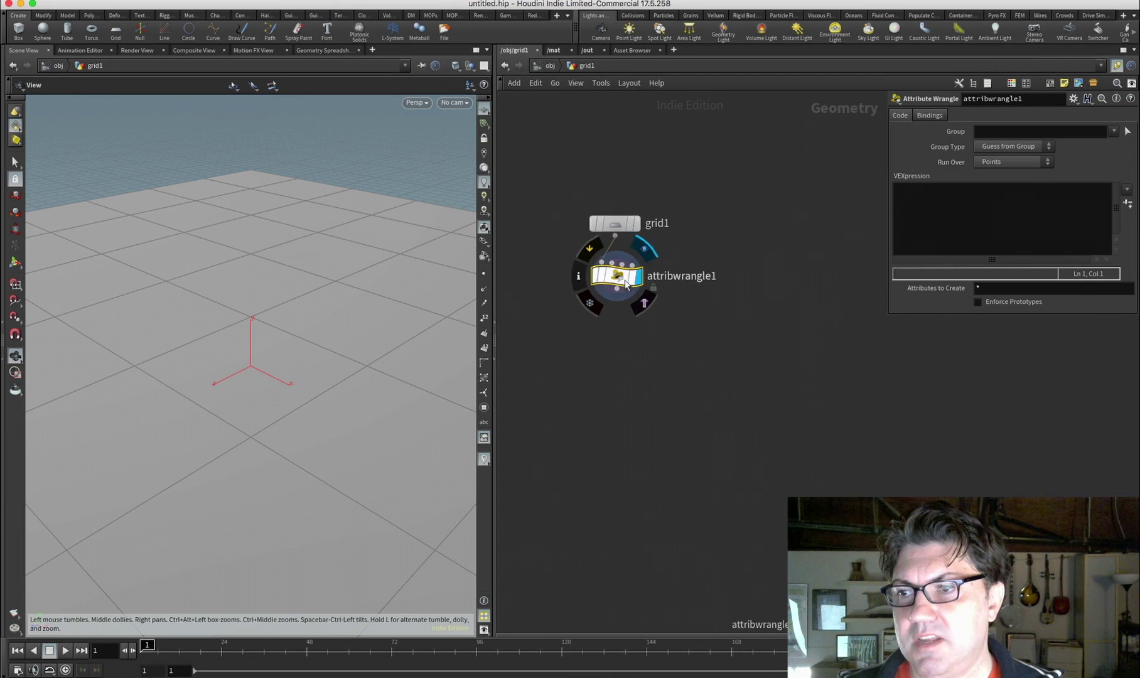
{"action": "left_click", "coordinate": [1127, 191]}
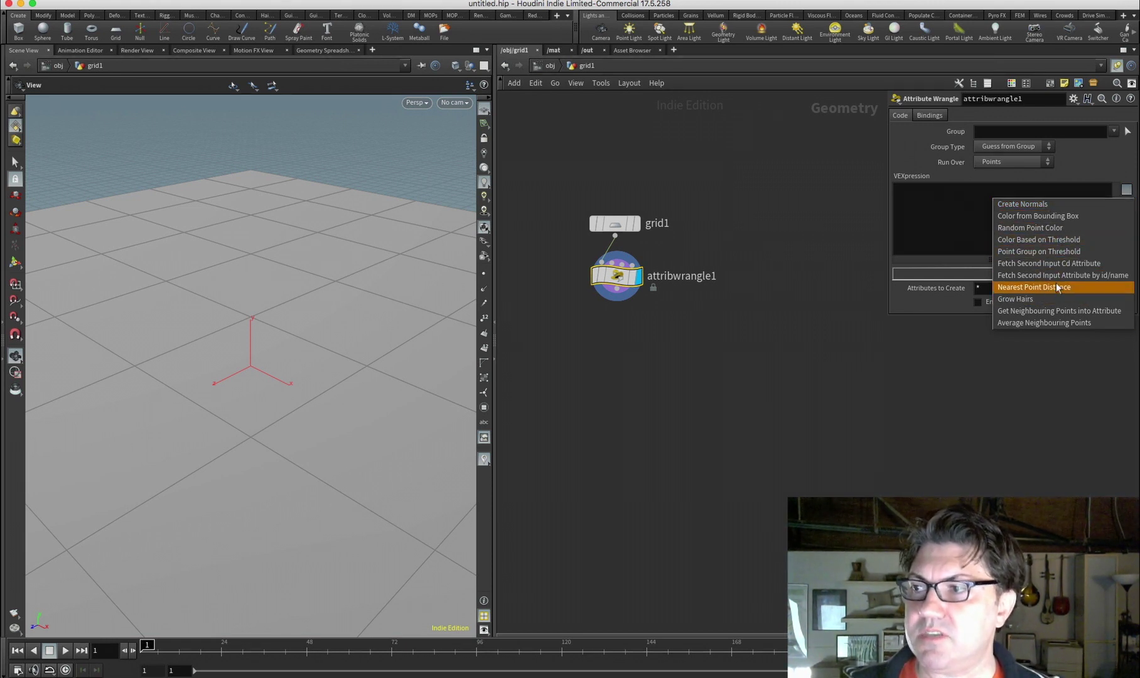
{"action": "left_click", "coordinate": [1051, 205]}
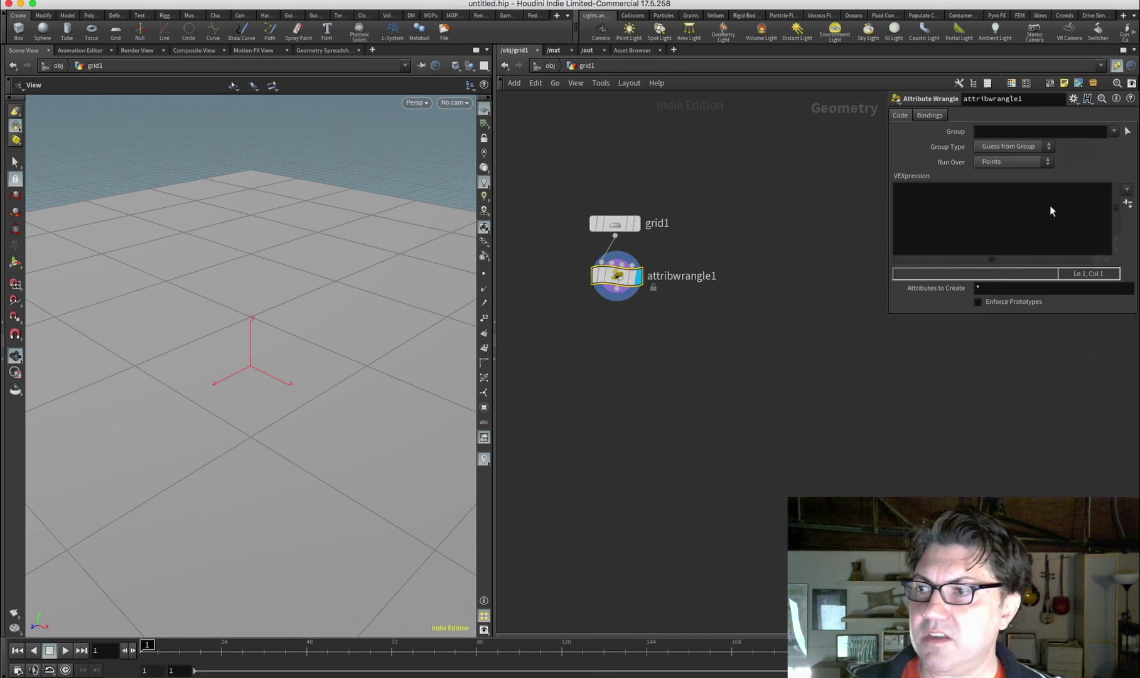
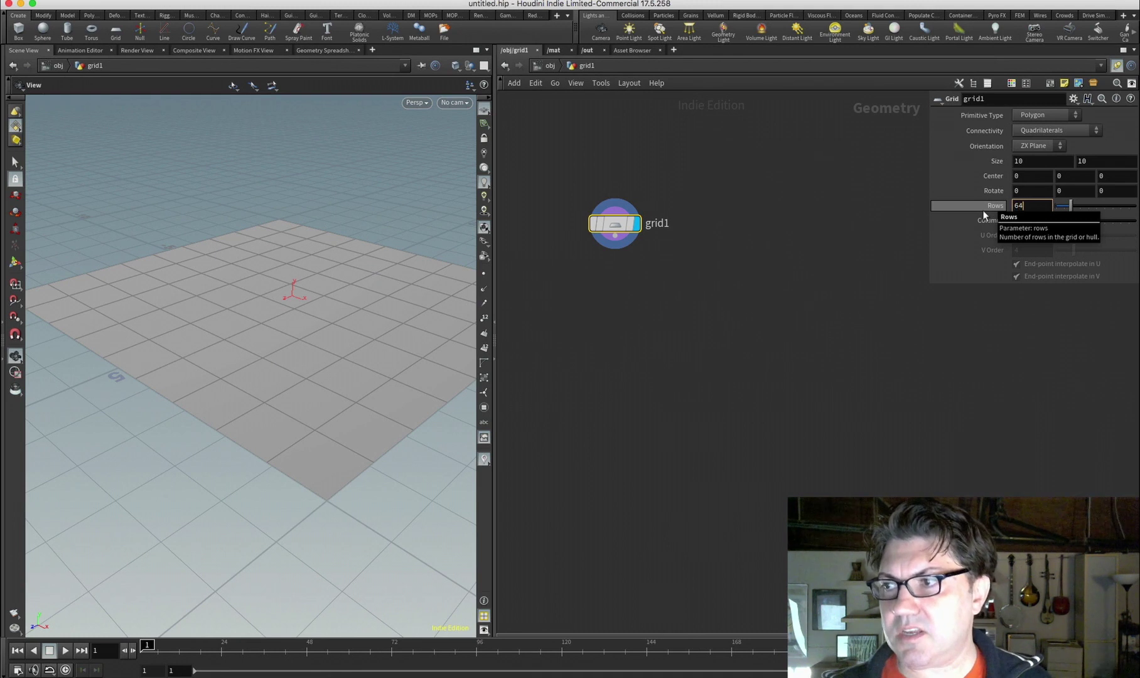
Set both the rows and columns of grid1 to 64
{"action": "type", "text": "64"}
{"action": "key", "text": "Return"}
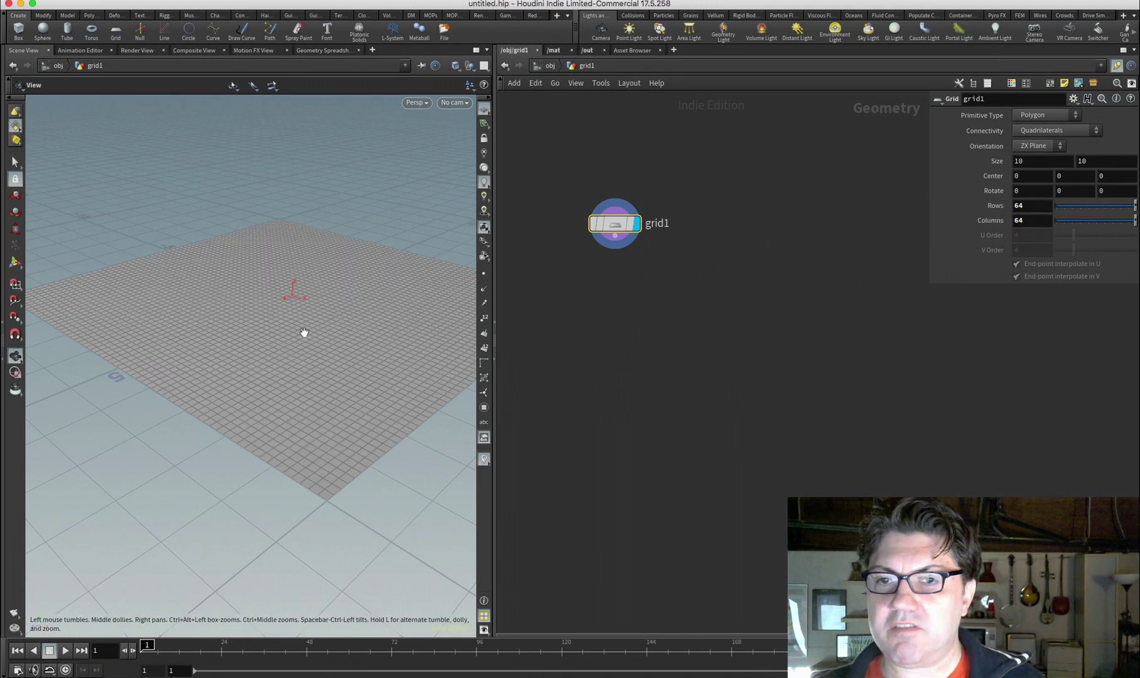
{"action": "left_click_drag", "start_coordinate": [303, 331], "coordinate": [312, 339], "text": "alt"}
Connect a new Attribute Wrangle node to the output of grid1
{"action": "left_click_drag", "start_coordinate": [611, 239], "coordinate": [620, 277]}
{"action": "type", "text": "wr"}
{"action": "key", "text": "Return"}
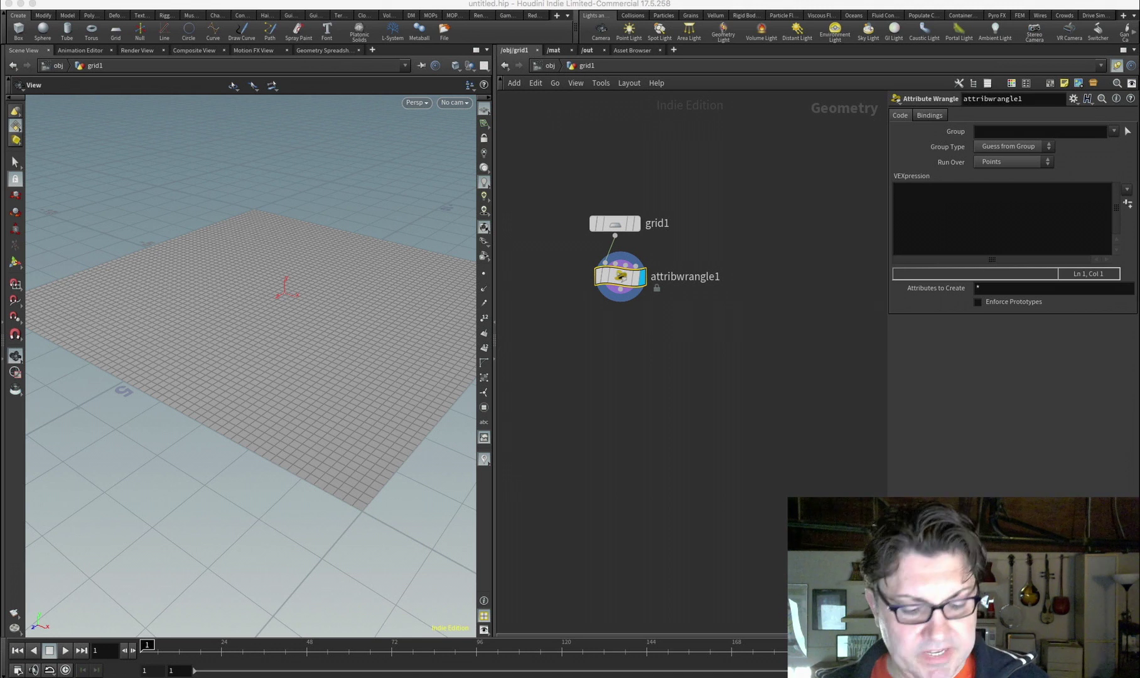
Enter the ripple VEX code using nearpoints and radius, number_of_points, freq, speed and amp channels in the wrangle, and widen its parameter area
{"action": "left_click", "coordinate": [925, 208]}
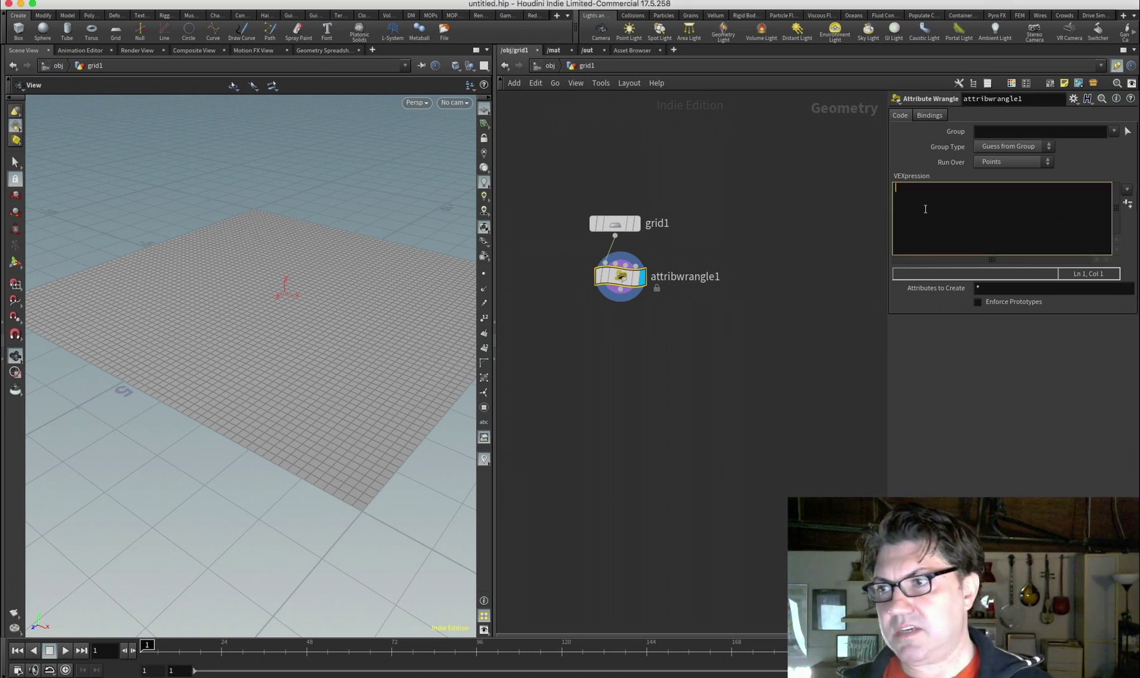
{"action": "type", "text": "int pts[]; \tint pt; \tvector pos; \tfloat d,w; \tpts = nearpoints(1,@P,ch('radius'),chi('number')); \tpt = pts[0]; \tpos = point(1,'P',pt); \td = distance(@P, pos); \tw = d*ch('freq'); \tw -= @Time * ch('speed'); \tw = sin(w); \tw *= ch('amp'); \tw *= fit(d,0,ch('radius'),1,0); \t@P.y += w; \tpt = pts[1]; \tpos = point(1,'P',pt); \td = distance(@P, pos); \tw = d*ch('freq'); \tw -= @Time * ch('speed'); \tw = sin(w); \tw *= ch('amp'); \tw *= fit(d,0,ch('radius'),1,0); \t@P.y += w;"}
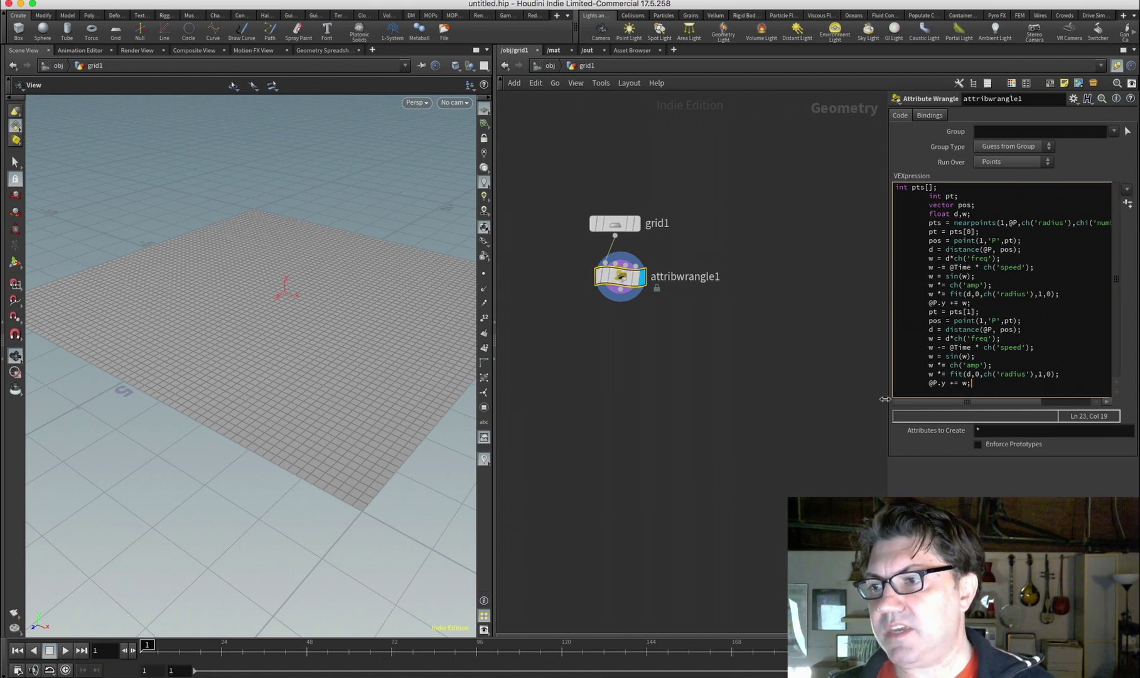
{"action": "left_click_drag", "start_coordinate": [890, 396], "coordinate": [803, 388]}
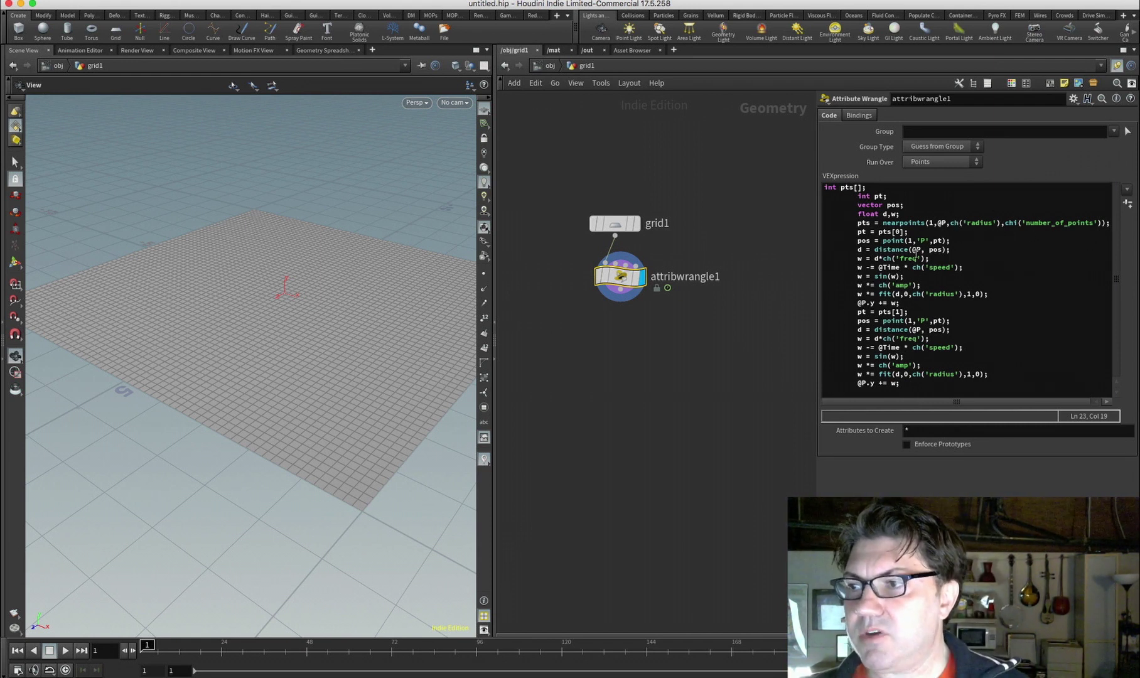
Create the wrangle's channel parameters and set Radius to 10 and Freq, Speed and Amp to 2
{"action": "left_click", "coordinate": [1128, 203]}
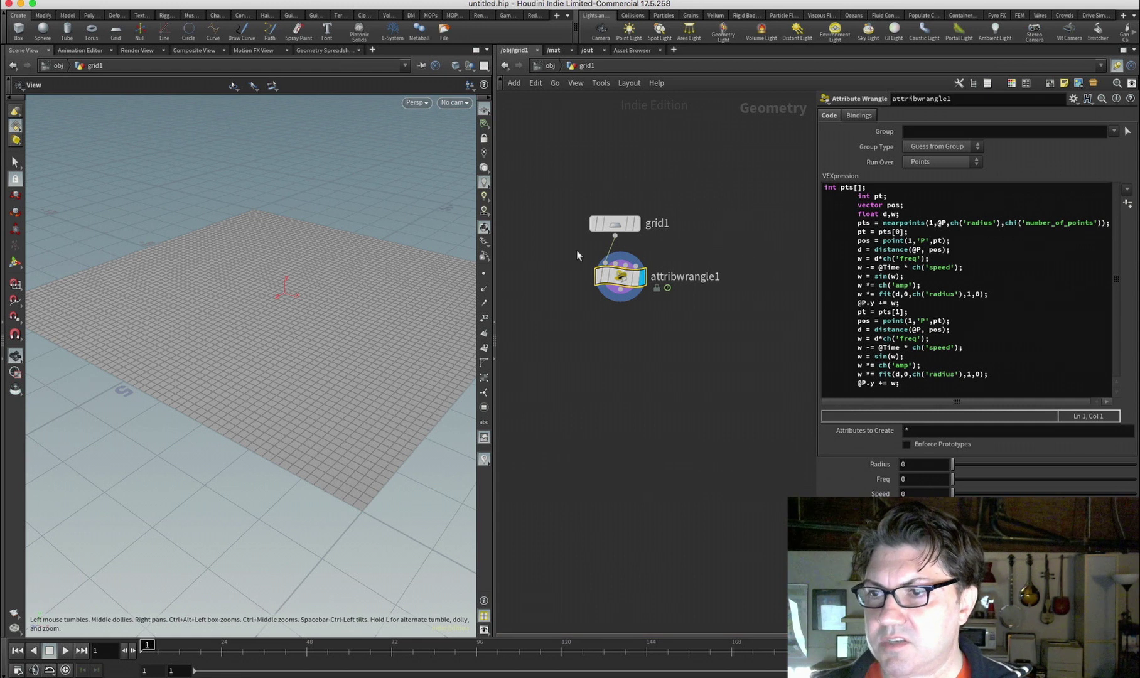
{"action": "left_click", "coordinate": [905, 464]}
{"action": "type", "text": "10"}
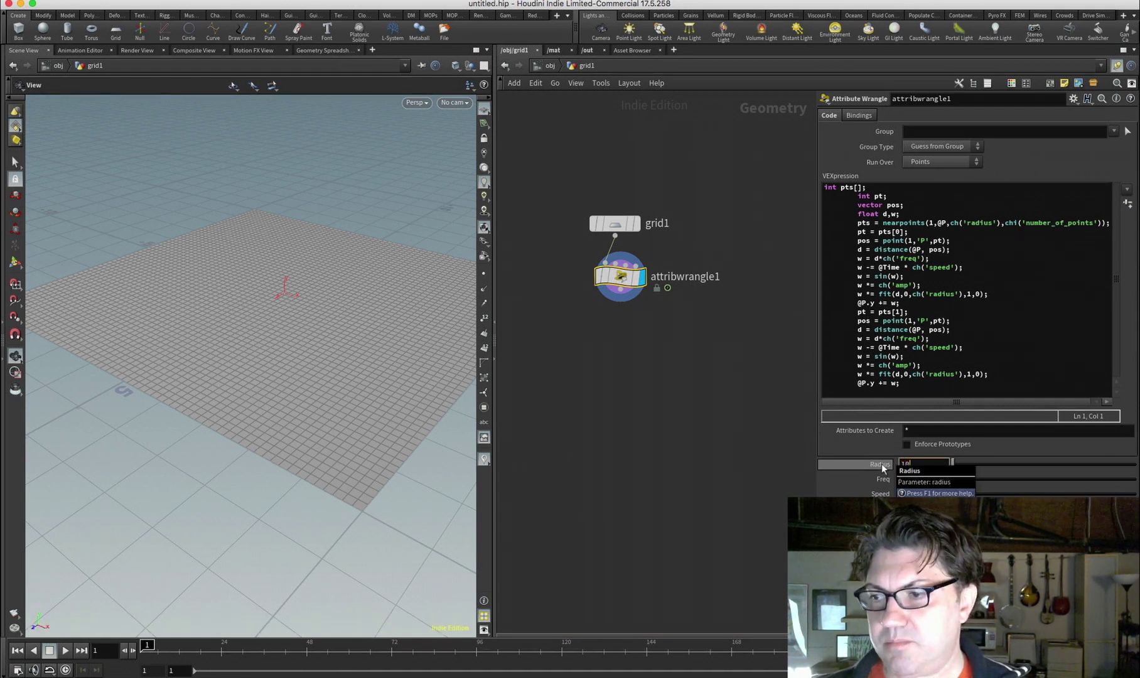
{"action": "key", "text": "Tab"}
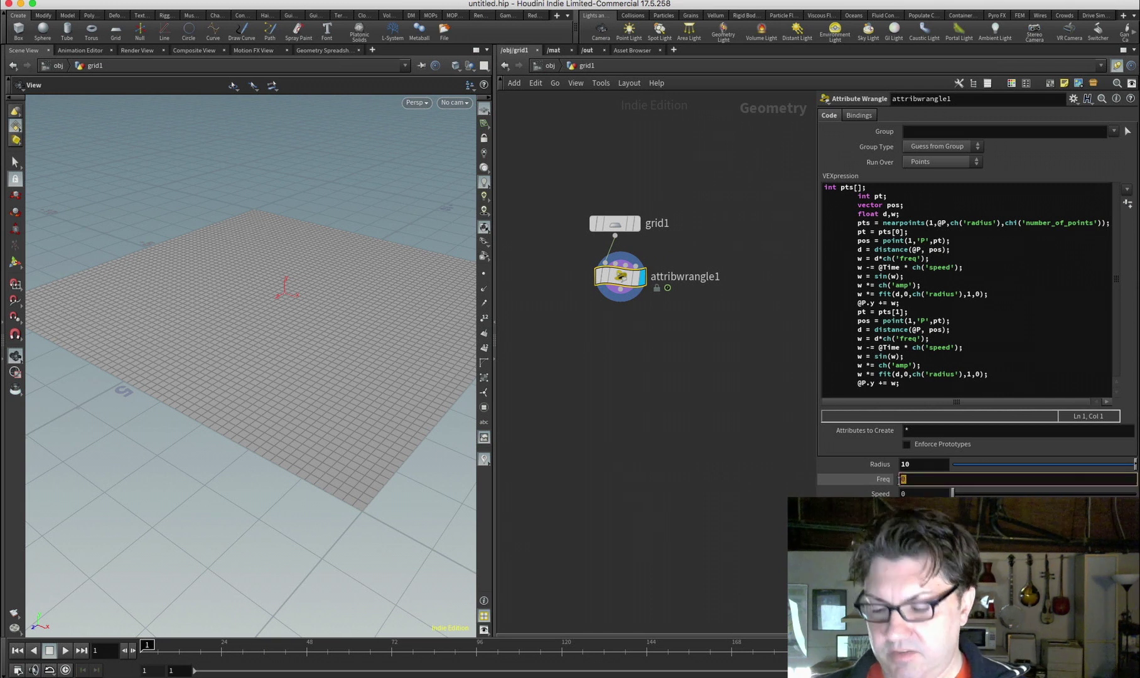
{"action": "type", "text": "2"}
{"action": "key", "text": "Tab"}
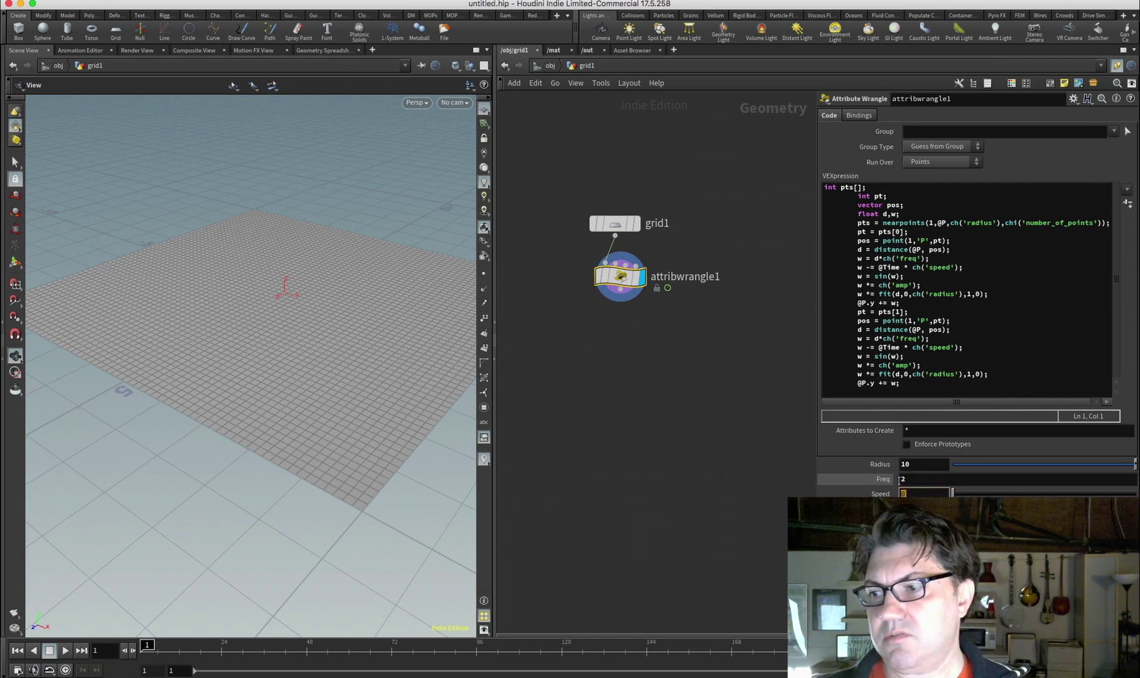
{"action": "type", "text": "2"}
{"action": "key", "text": "Tab"}
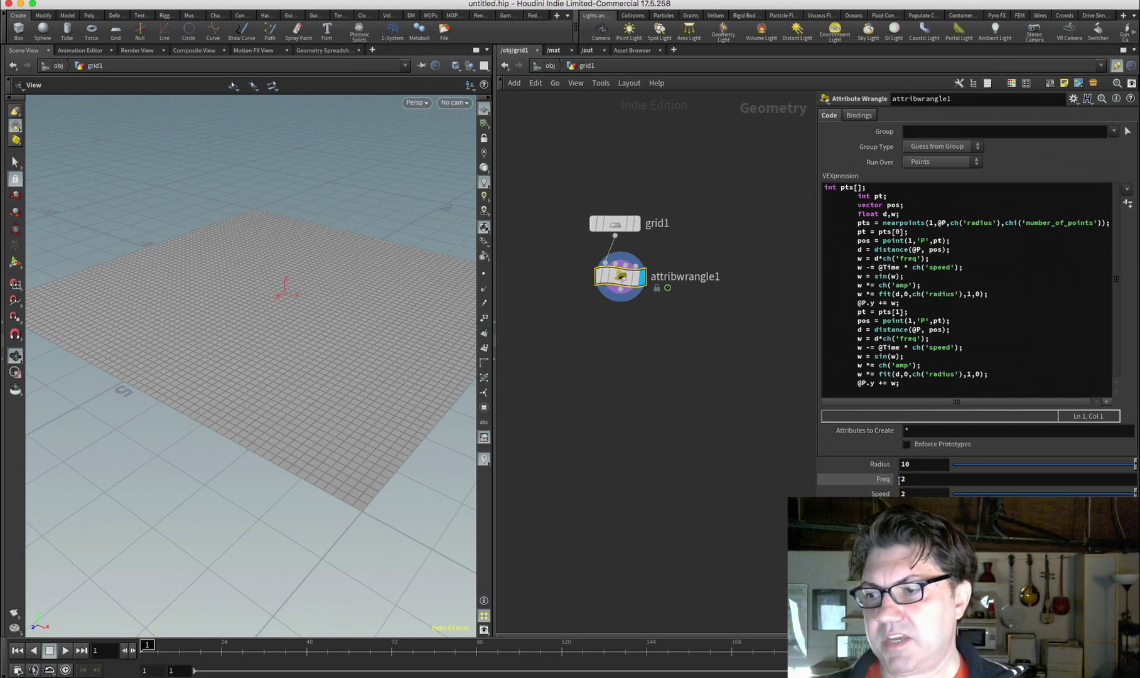
{"action": "type", "text": "2"}
{"action": "key", "text": "Tab"}
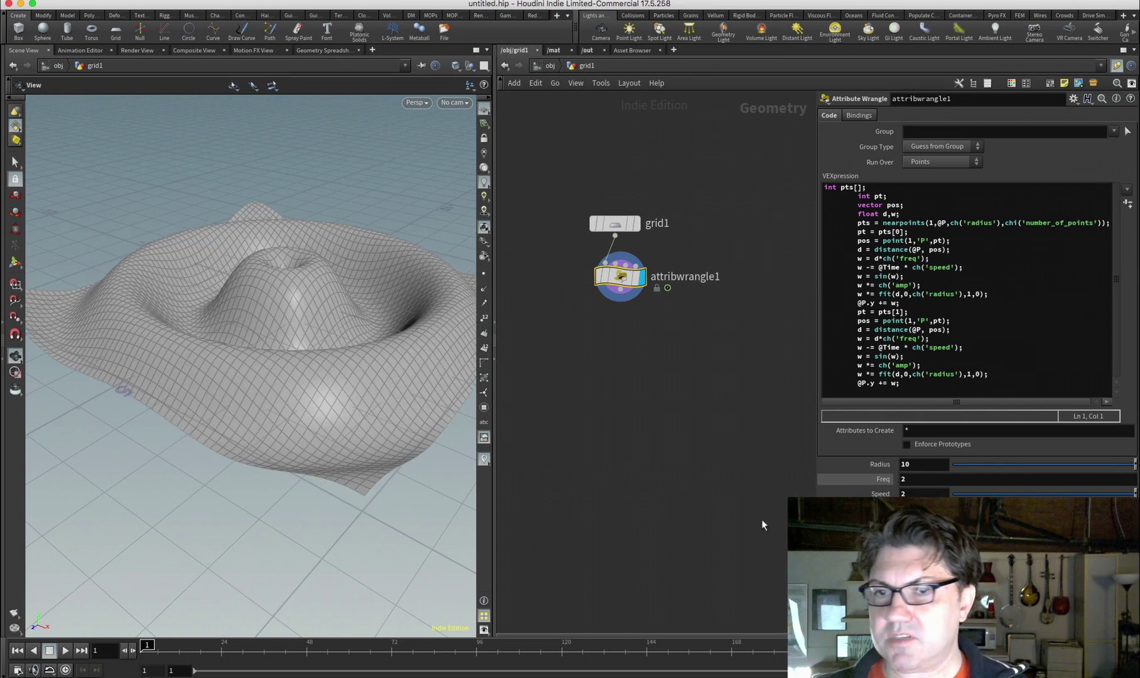
Play the ripple animation on the grid, examine it from another angle, and stop playback
{"action": "left_click_drag", "start_coordinate": [283, 361], "coordinate": [309, 361]}
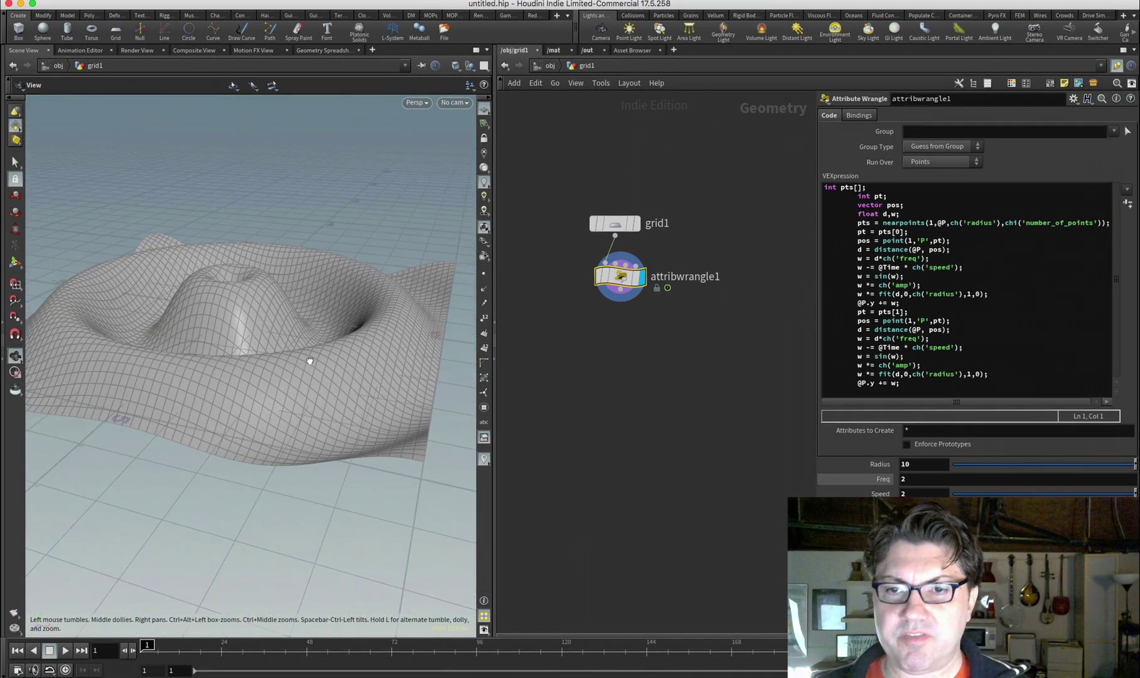
{"action": "left_click", "coordinate": [66, 650]}
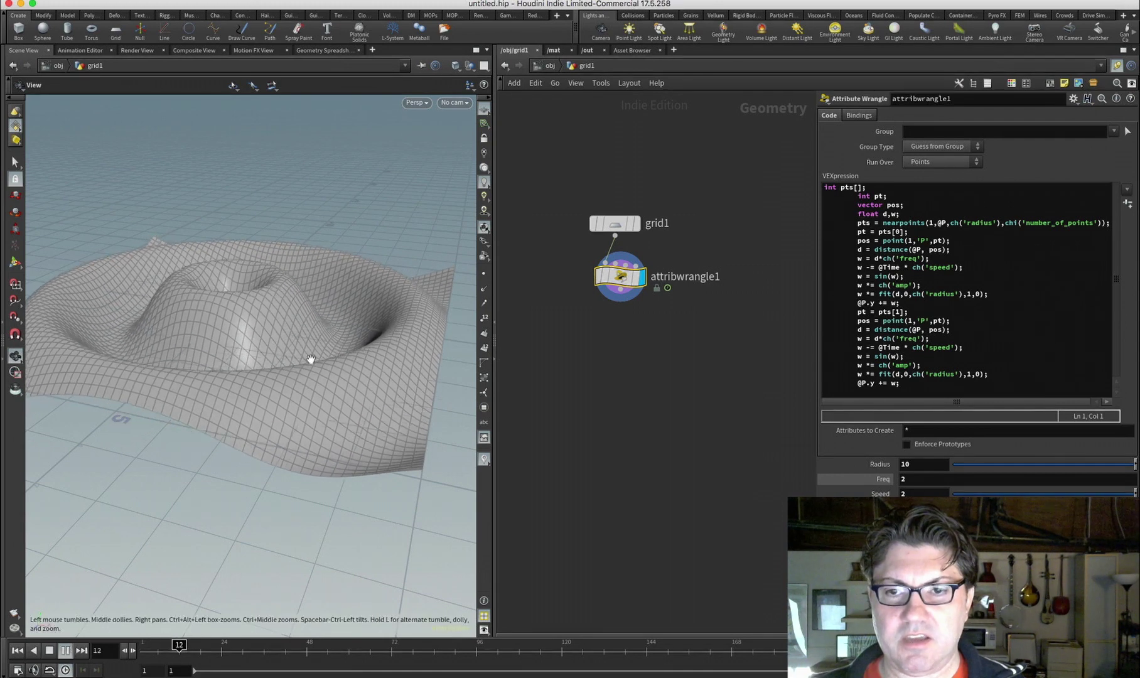
{"action": "left_click_drag", "start_coordinate": [275, 367], "coordinate": [257, 377]}
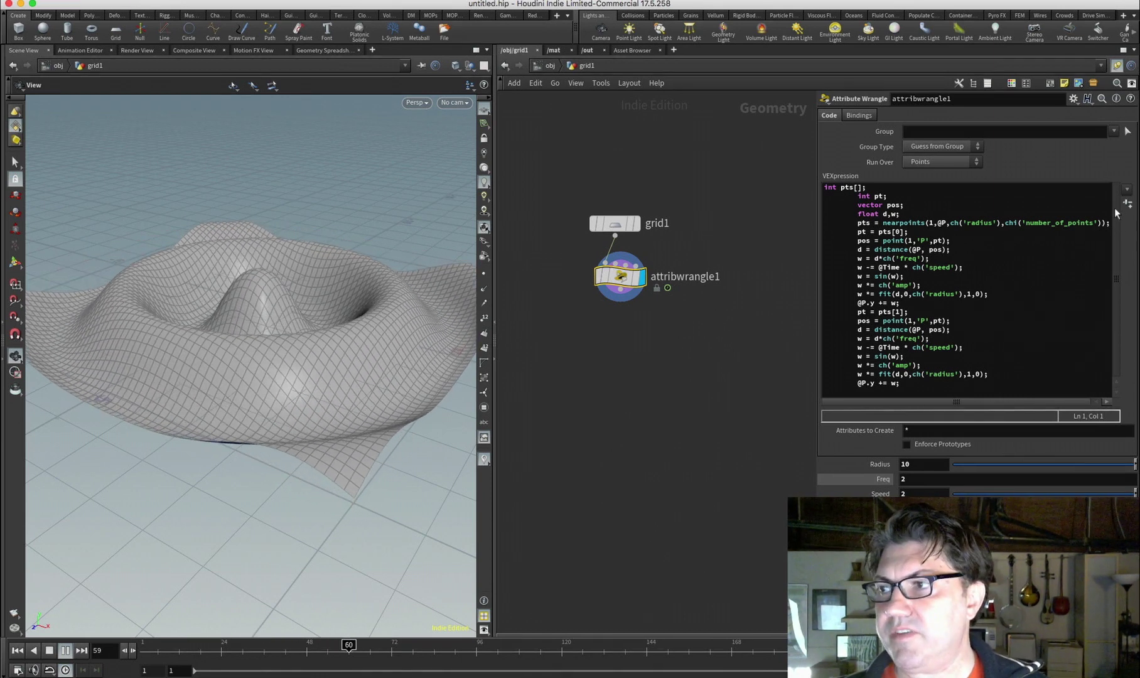
{"action": "left_click", "coordinate": [1127, 189]}
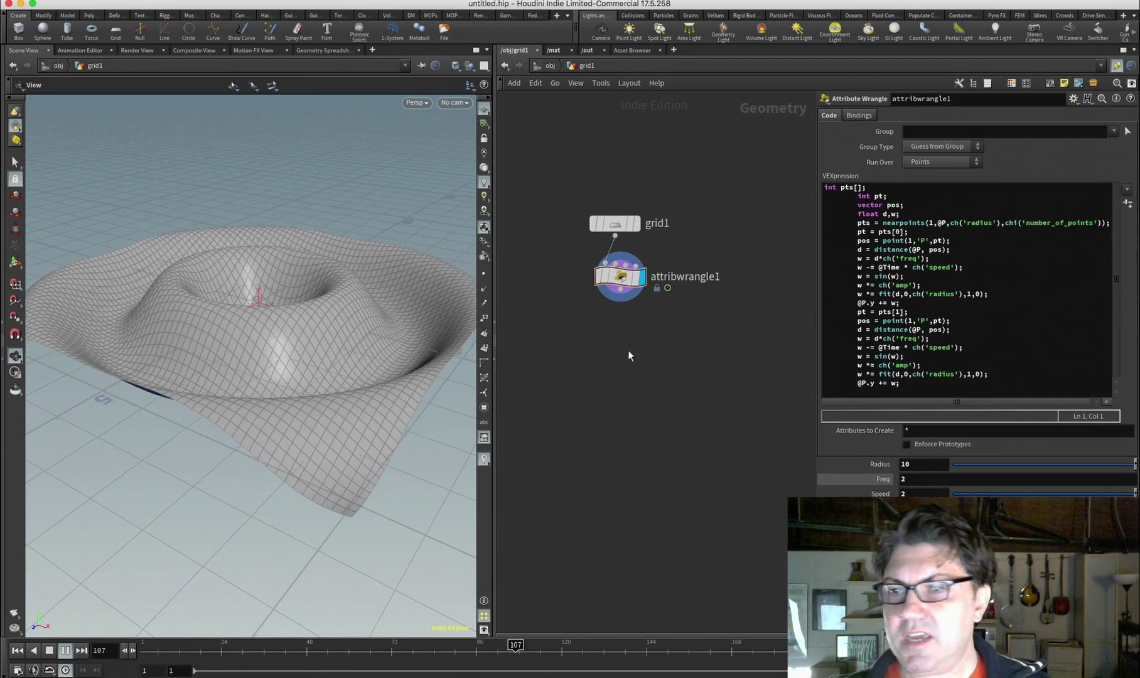
{"action": "left_click", "coordinate": [50, 650]}
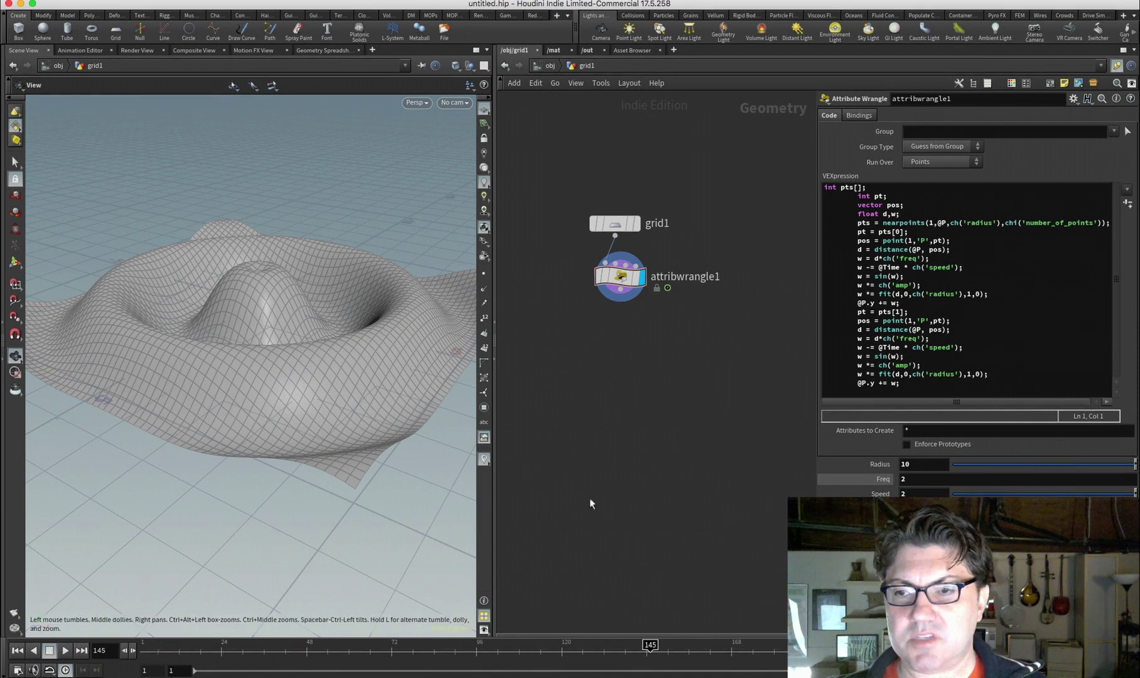
Quit Houdini without saving the scene, and bring the VEXpressions text file forward in a larger window
{"action": "key", "text": "super+q"}
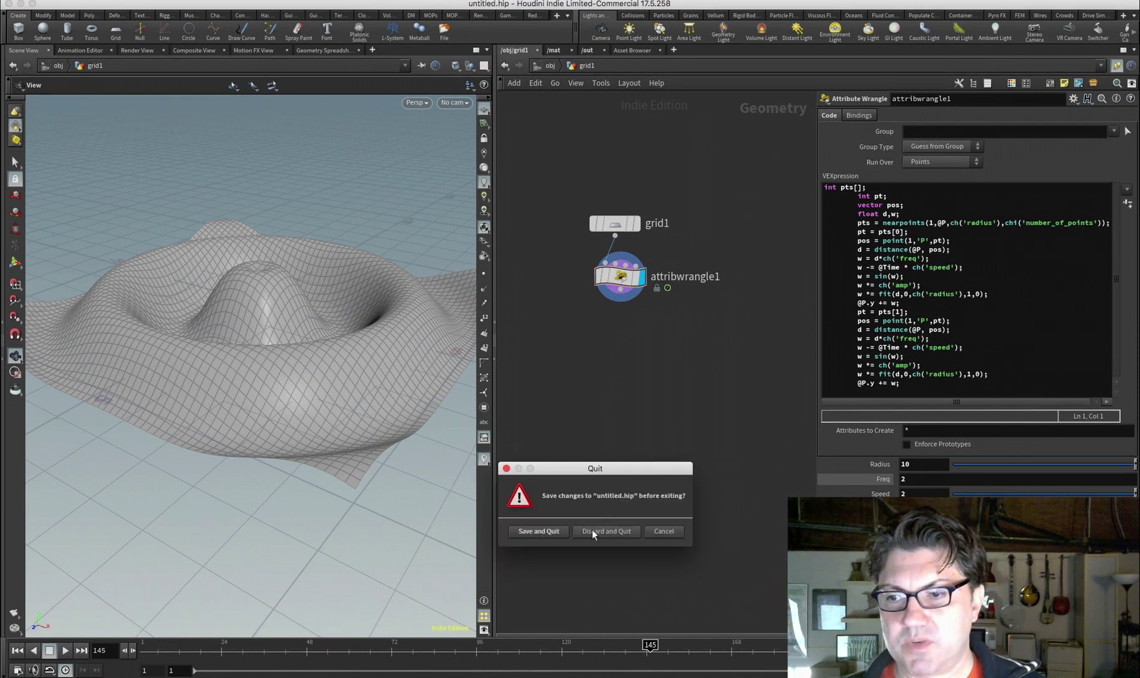
{"action": "left_click", "coordinate": [594, 532]}
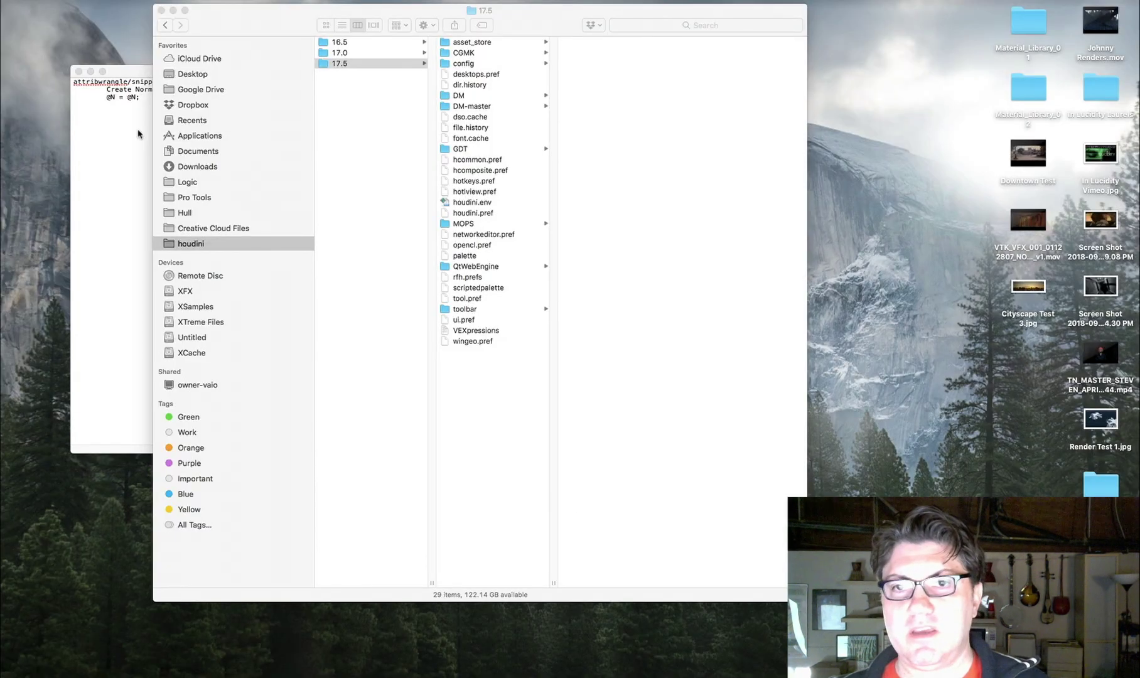
{"action": "left_click", "coordinate": [115, 153]}
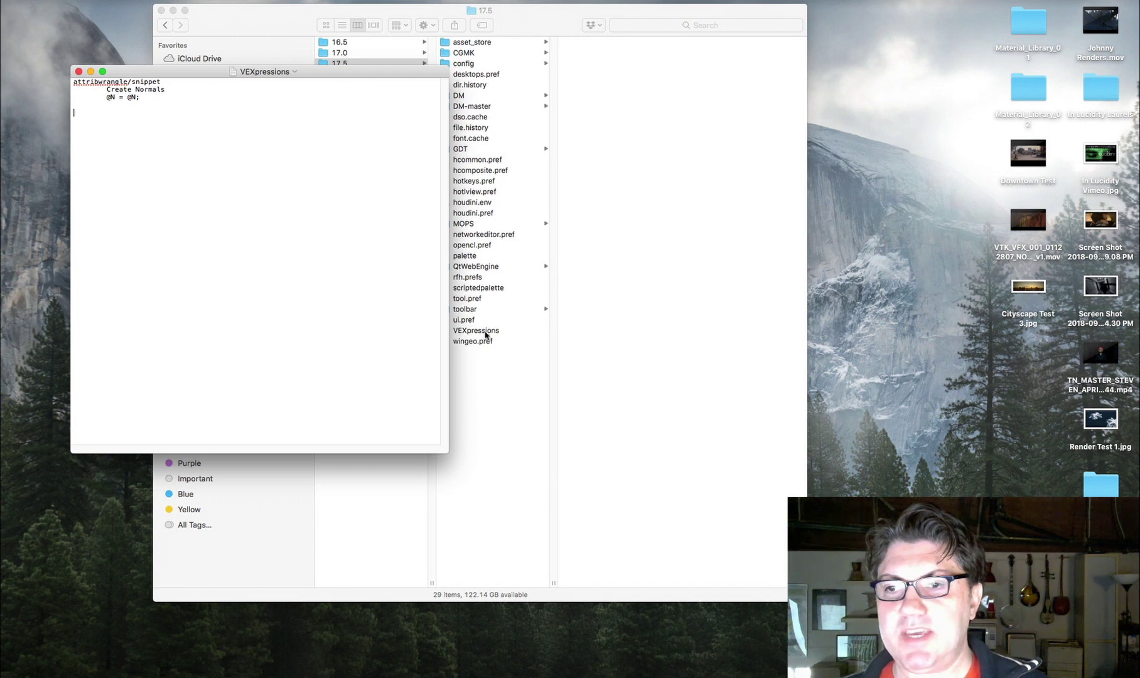
{"action": "left_click_drag", "start_coordinate": [215, 72], "coordinate": [465, 25]}
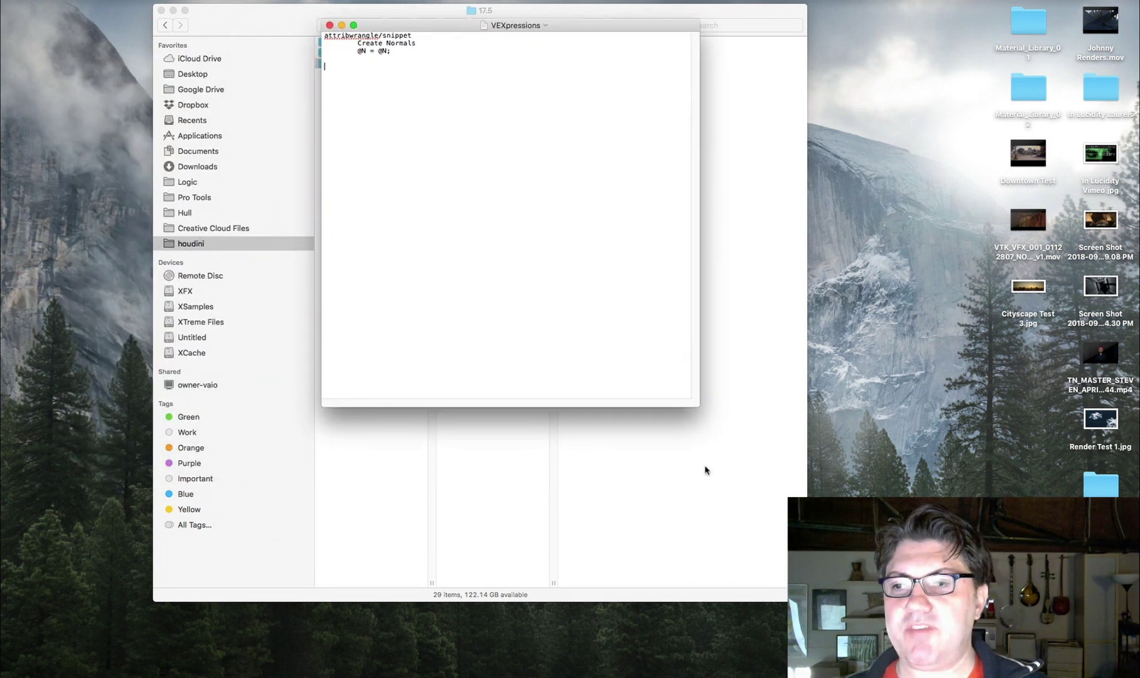
{"action": "left_click_drag", "start_coordinate": [696, 400], "coordinate": [735, 470]}
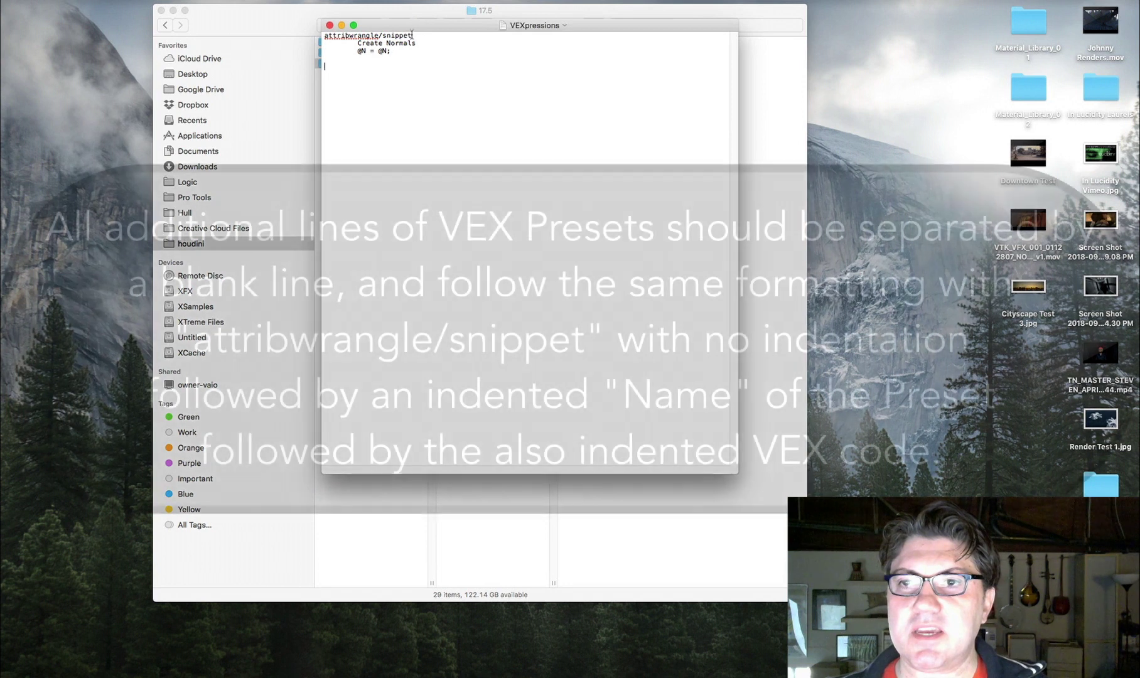
Copy the attribwrangle/snippet header below the Create Normals preset after a blank line, and add the indented name Ripple Wave Geometry
{"action": "triple_click", "coordinate": [396, 35]}
{"action": "key", "text": "super+c"}
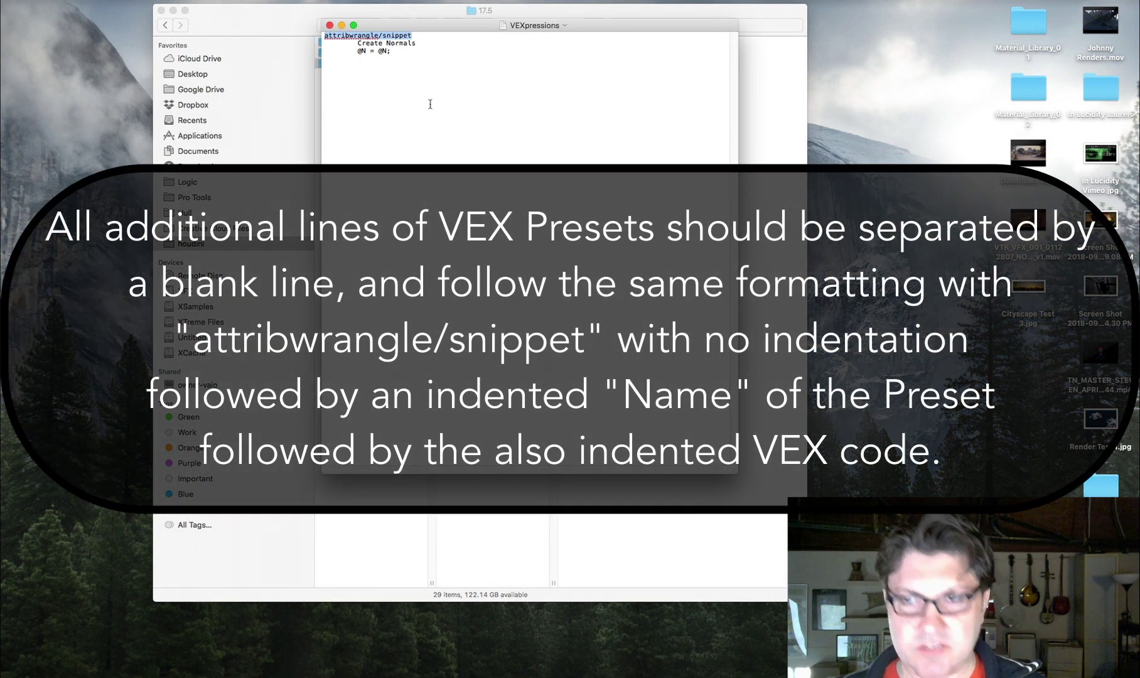
{"action": "left_click", "coordinate": [401, 54]}
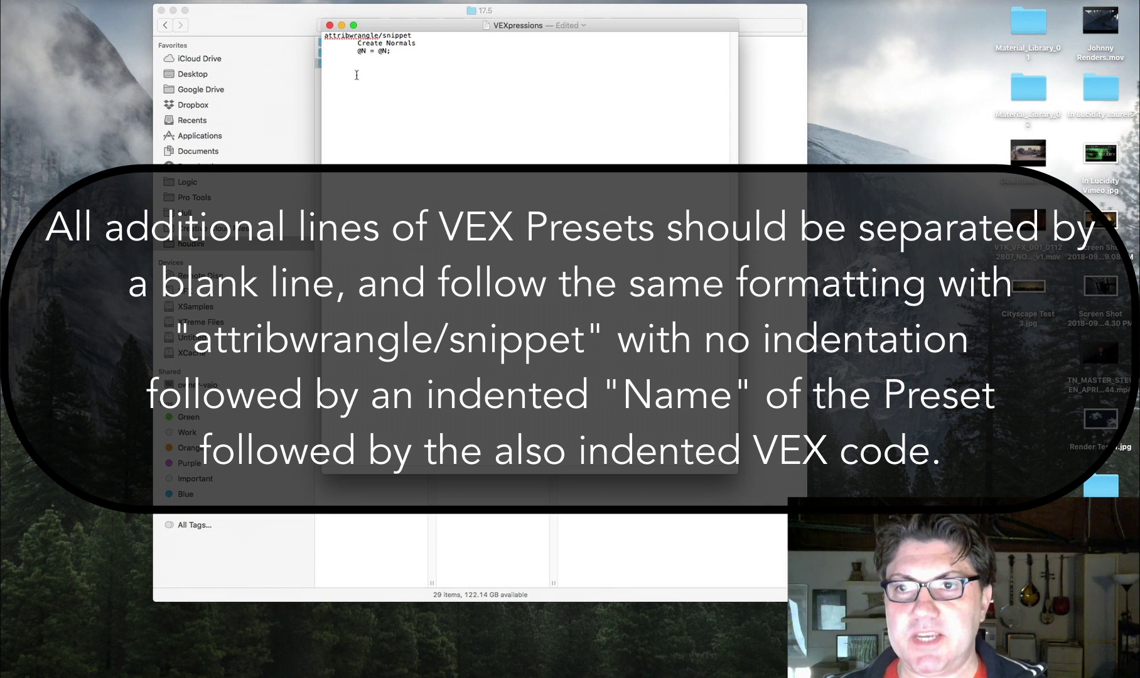
{"action": "key", "text": "super+v"}
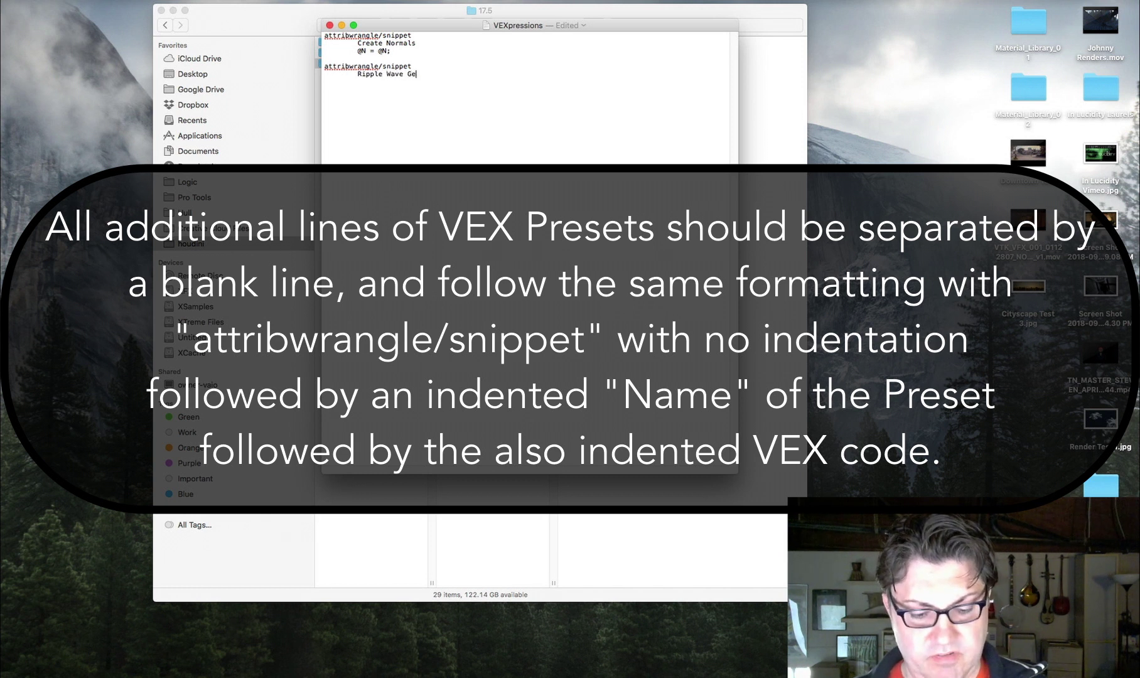
{"action": "type", "text": "y"}
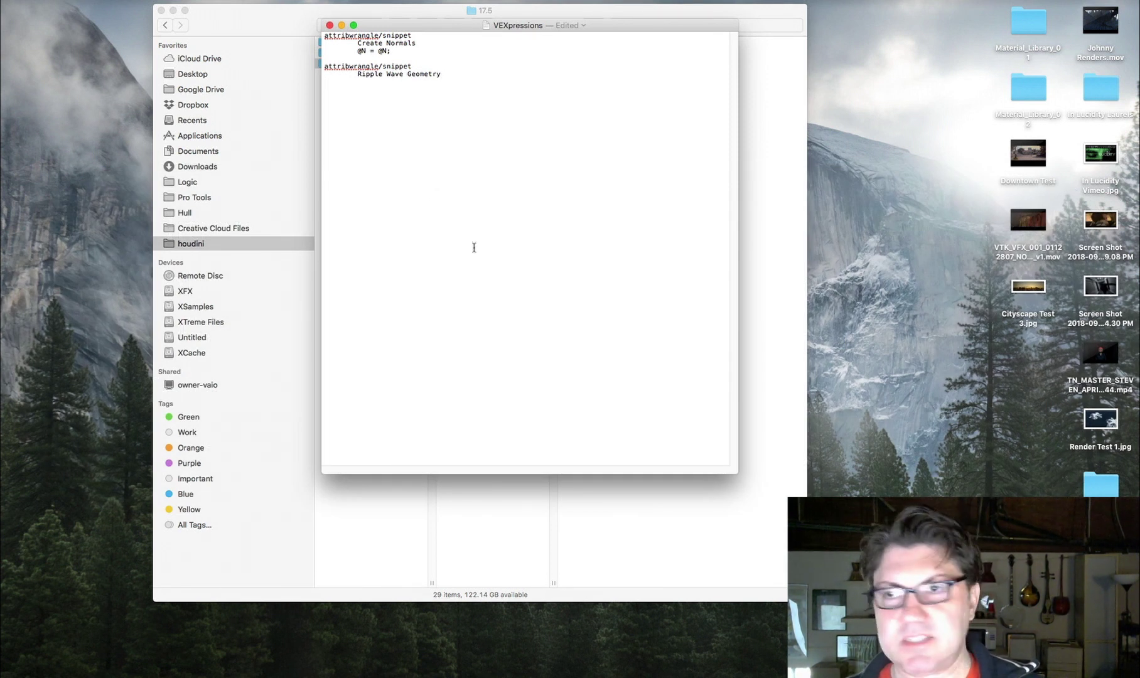
Paste the ripple VEX code beneath the Ripple Wave Geometry name, indent its first line to match, and save the file
{"action": "key", "text": "super+v"}
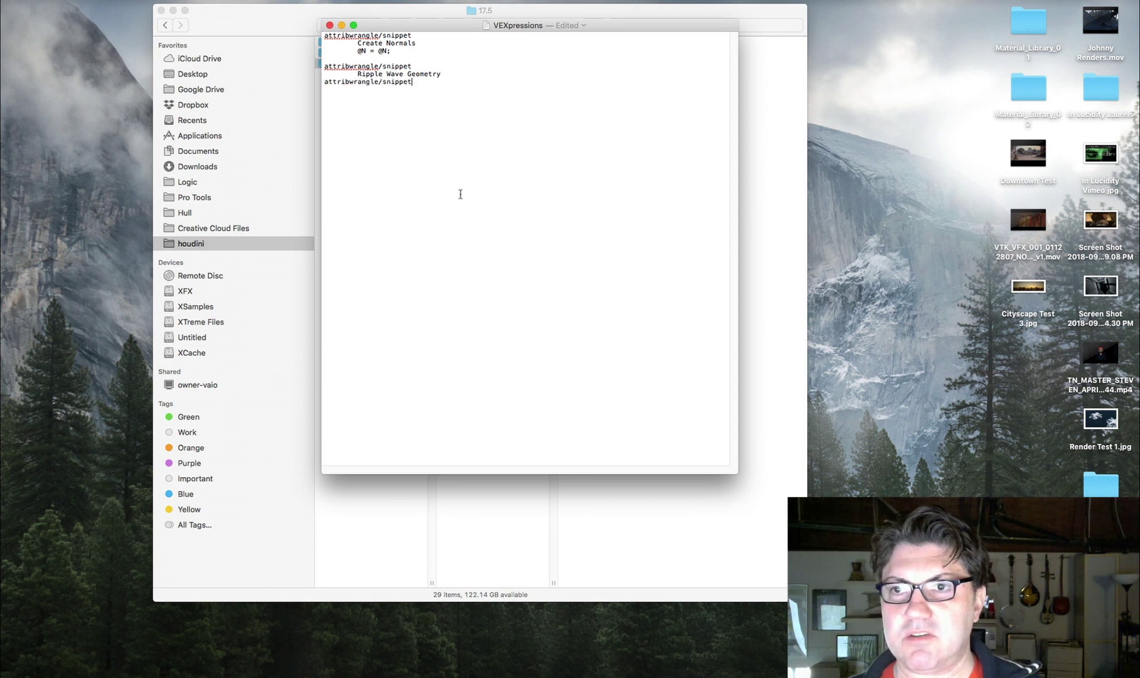
{"action": "key", "text": "super+z"}
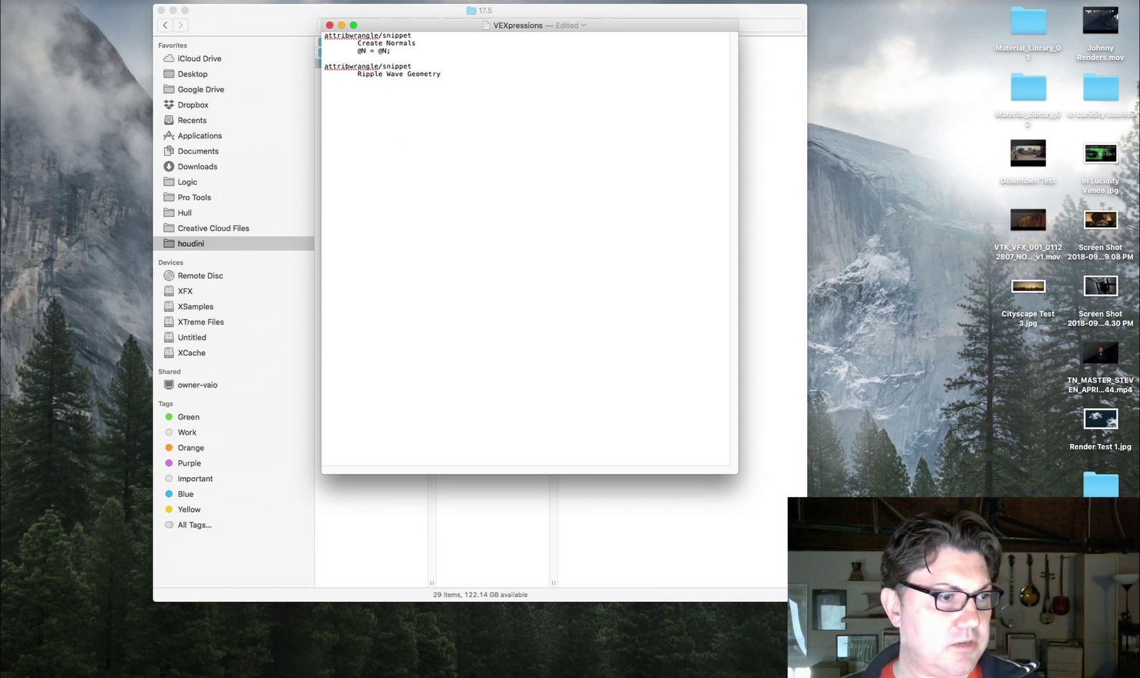
{"action": "key", "text": "super+Tab"}
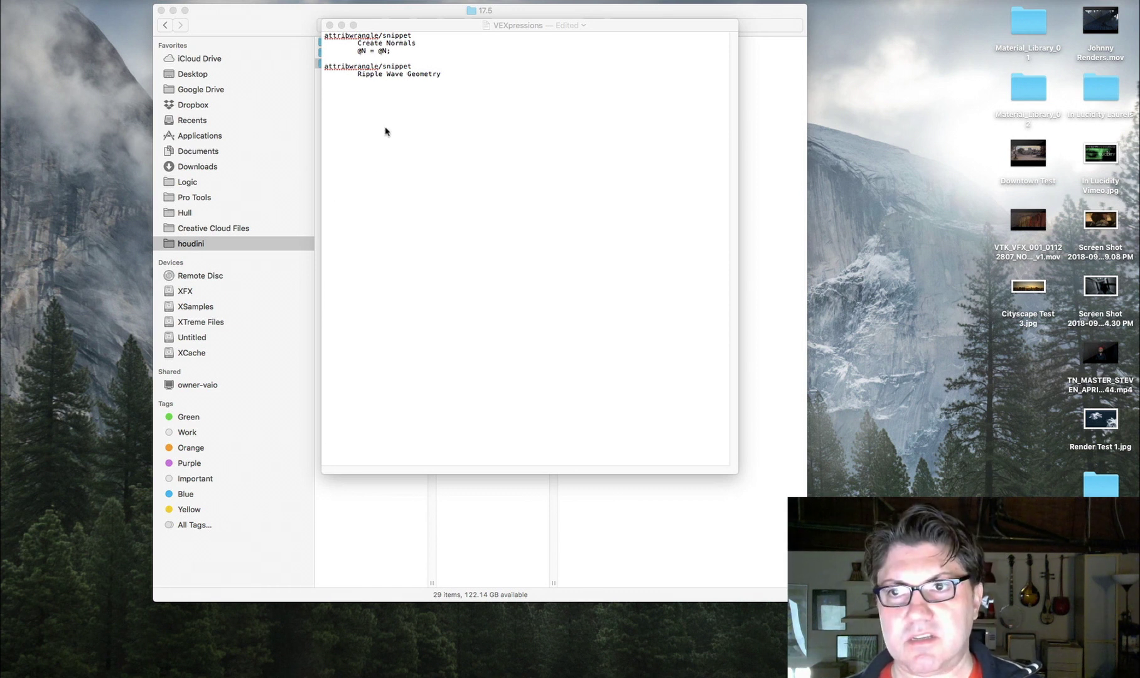
{"action": "left_click", "coordinate": [389, 106]}
{"action": "type", "text": "int pts[]; \tint pt; \tvector pos; \tfloat d,w; \tpts = nearpoints(1,@P,ch('radius'),chi('number_of_points')); \tpt = pts[0]; \tpos = point(1,'P',pt); \td = distance(@P, pos); \tw = d*ch('freq'); \tw -= @Time * ch('speed'); \tw = sin(w); \tw *= ch('amp'); \tw *= fit(d,0,ch('radius'),1,0); \t@P.y += w; \tpt = pts[1]; \tpos = point(1,'P',pt); \td = distance(@P, pos); \tw = d*ch('freq'); \tw -= @Time * ch('speed'); \tw = sin(w); \tw *= ch('amp'); \tw *= fit(d,0,ch('radius'),1,0); \t@P.y += w;"}
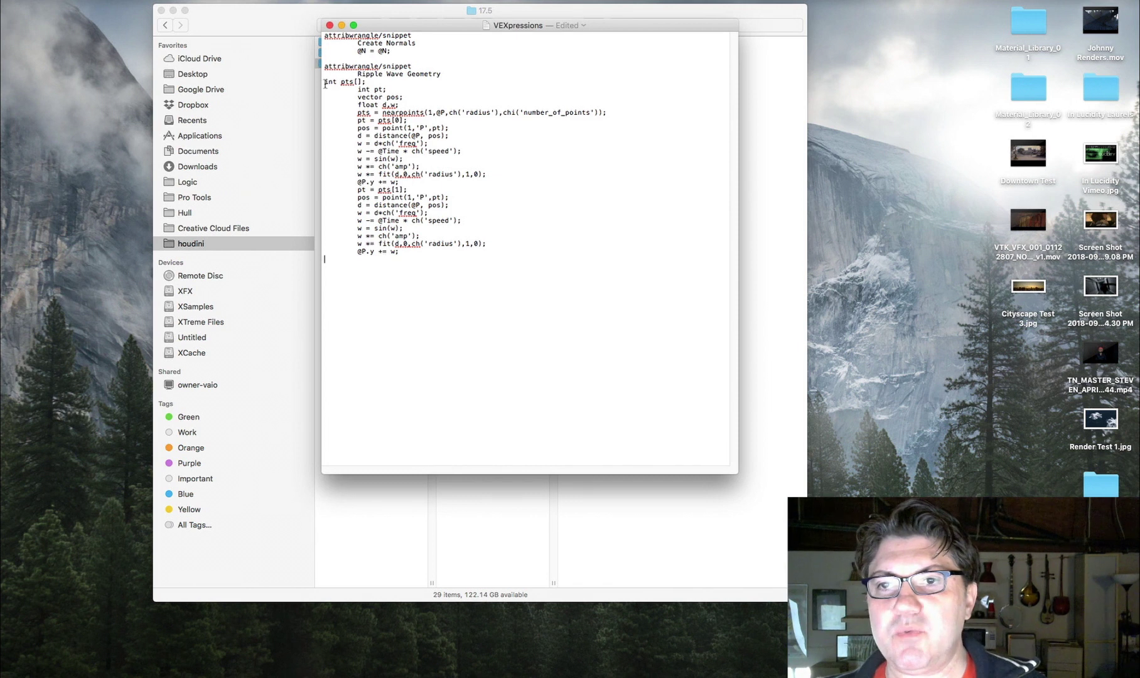
{"action": "key", "text": "Tab"}
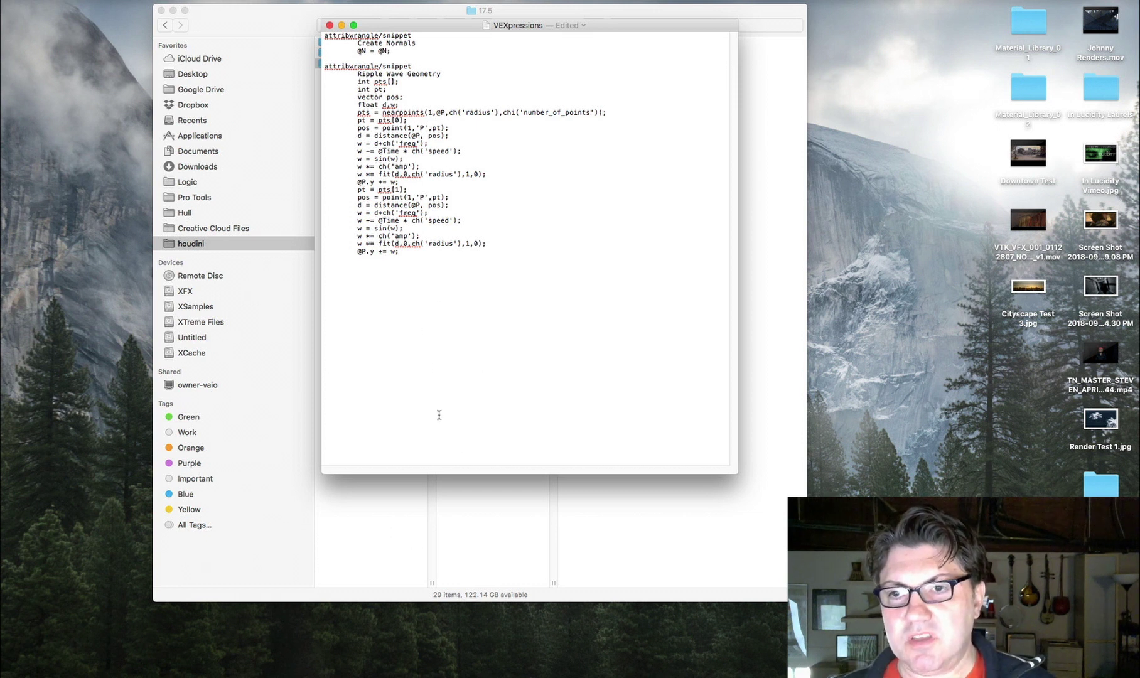
{"action": "key", "text": "super+s"}
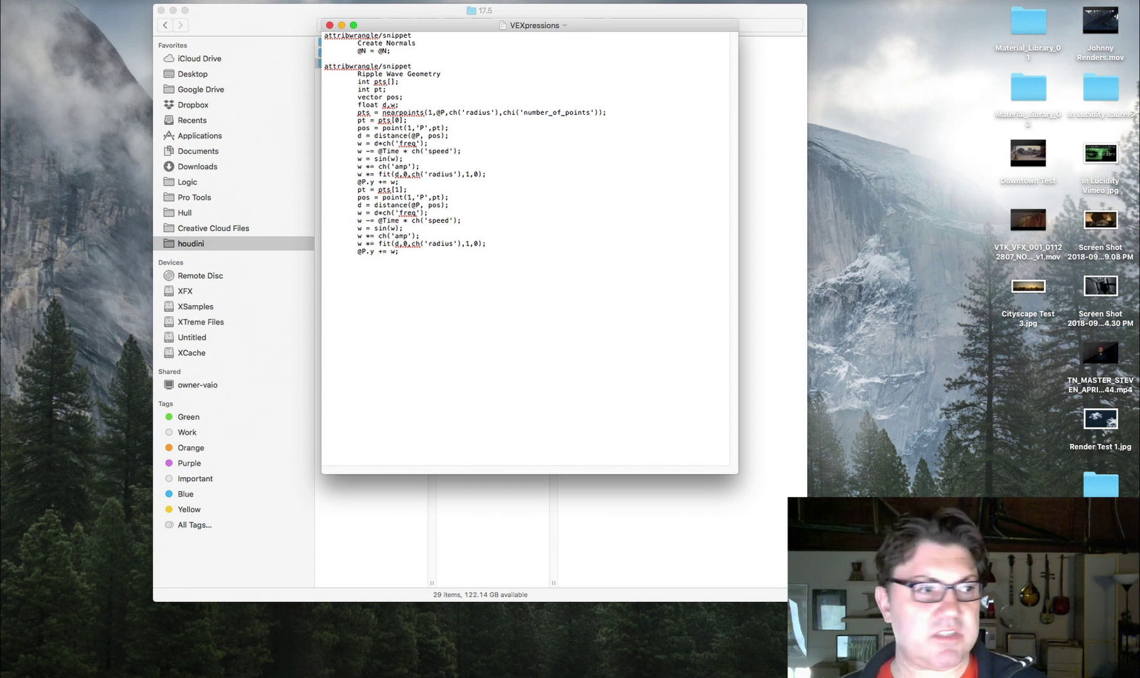
Switch to Houdini and add a Grid object to the empty scene
{"action": "key", "text": "super+Tab"}
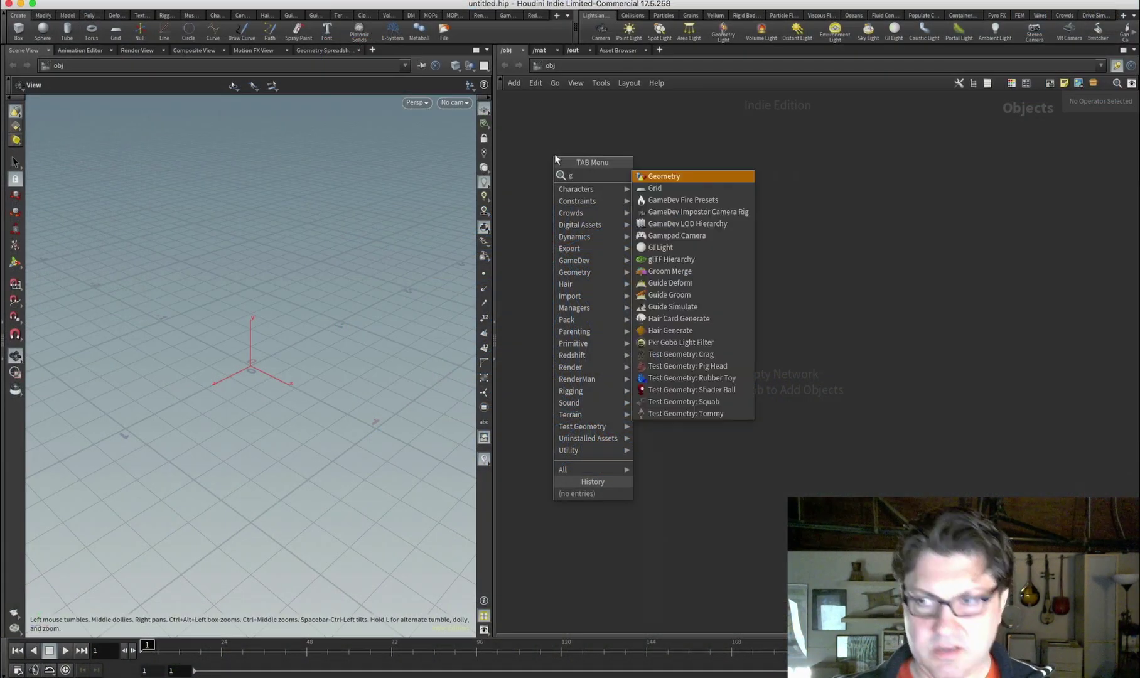
{"action": "type", "text": "null"}
{"action": "key", "text": "Escape"}
{"action": "left_click", "coordinate": [555, 158]}
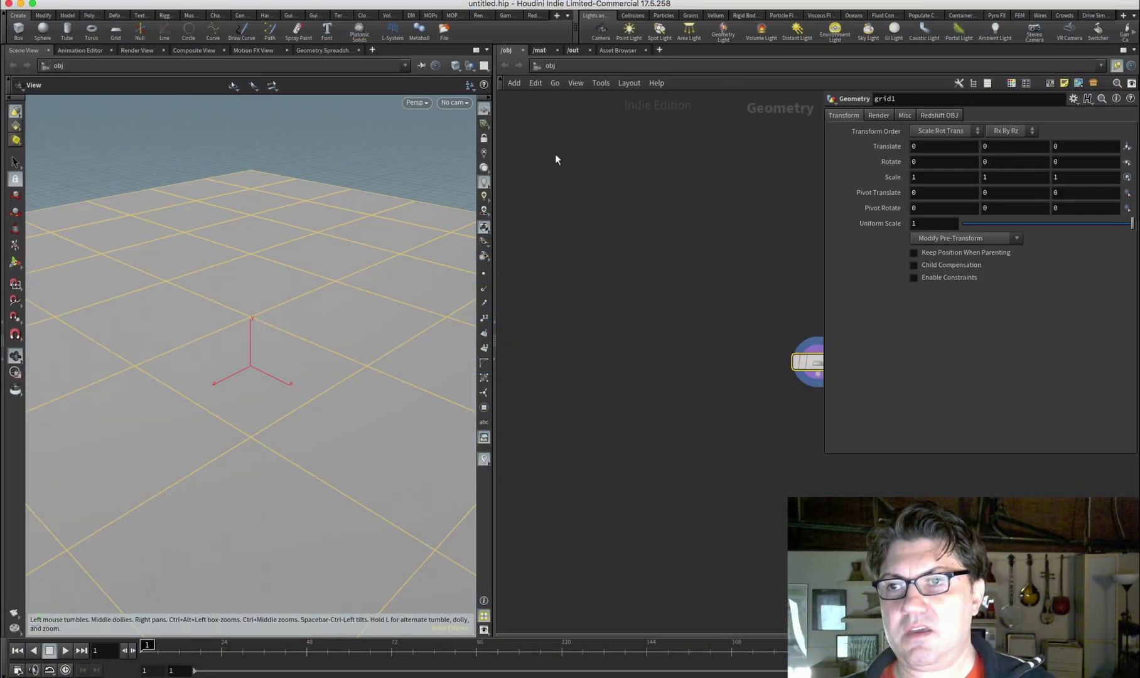
{"action": "left_click_drag", "start_coordinate": [818, 364], "coordinate": [571, 220]}
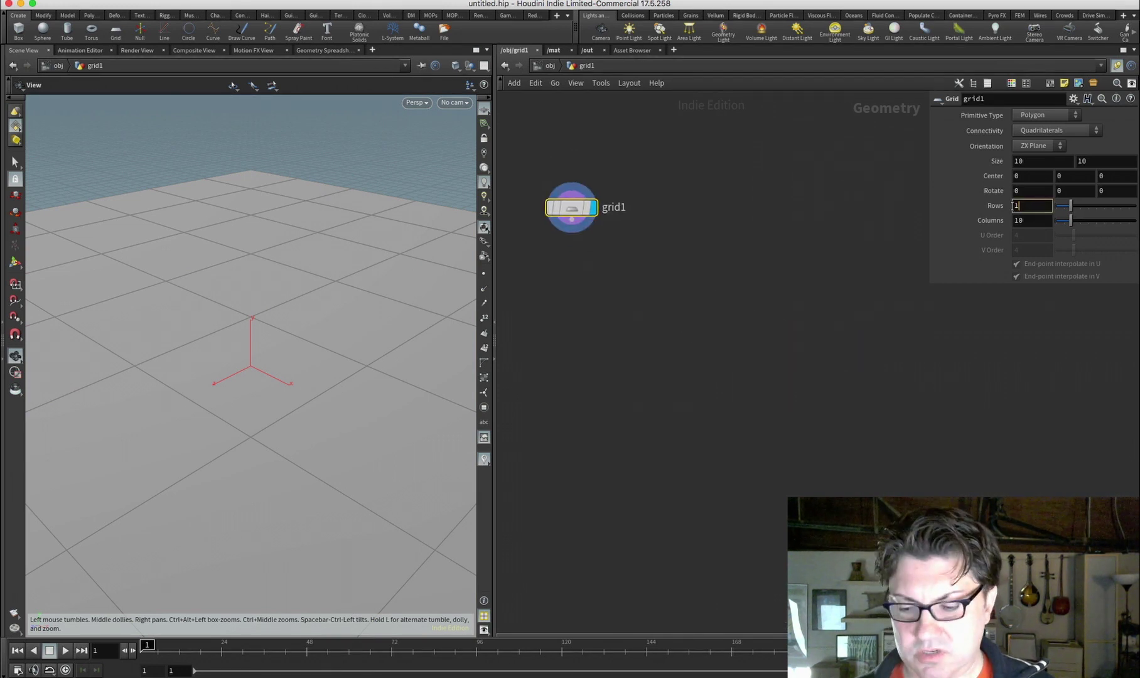
Set both the rows and columns of the new grid to 64
{"action": "type", "text": "64"}
{"action": "key", "text": "Tab"}
{"action": "type", "text": "64"}
{"action": "key", "text": "Return"}
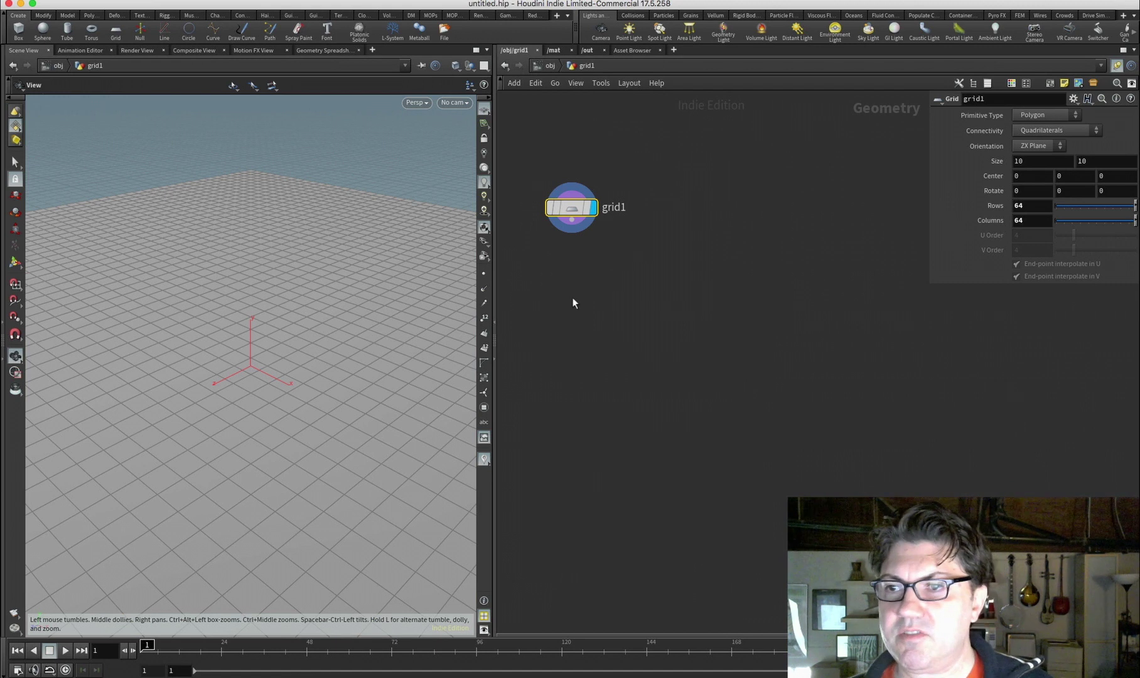
{"action": "scroll", "coordinate": [241, 378], "scroll_direction": "down", "scroll_amount": 10}
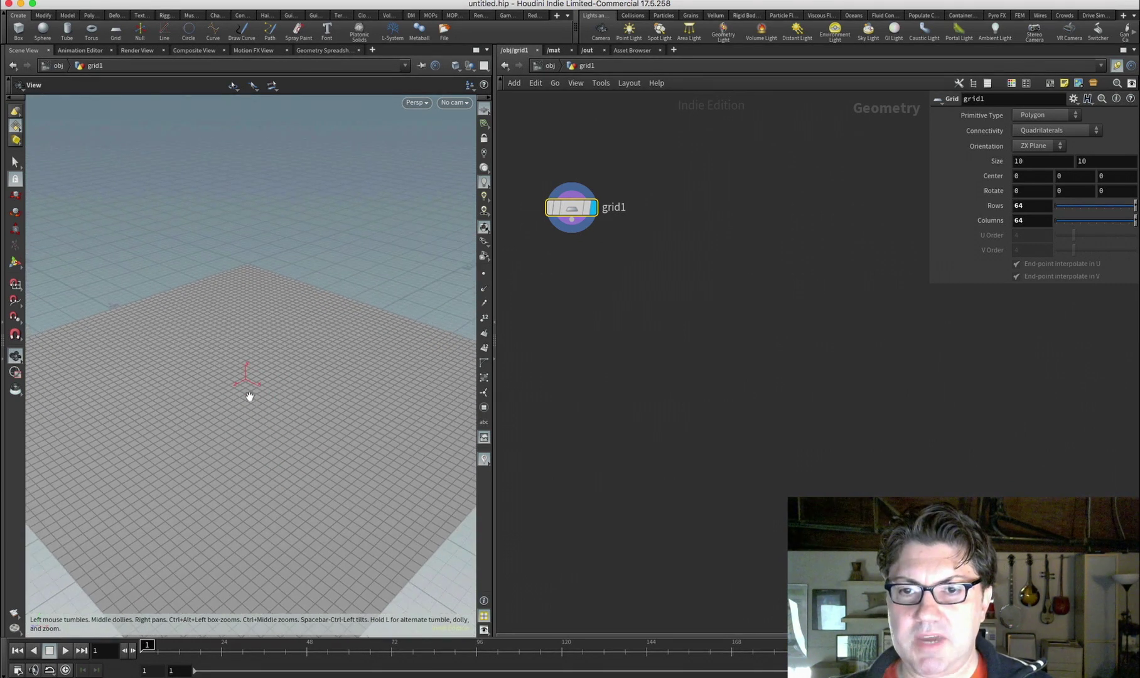
Append an Attribute Wrangle node to the output of the 64 by 64 grid
{"action": "left_click", "coordinate": [572, 219]}
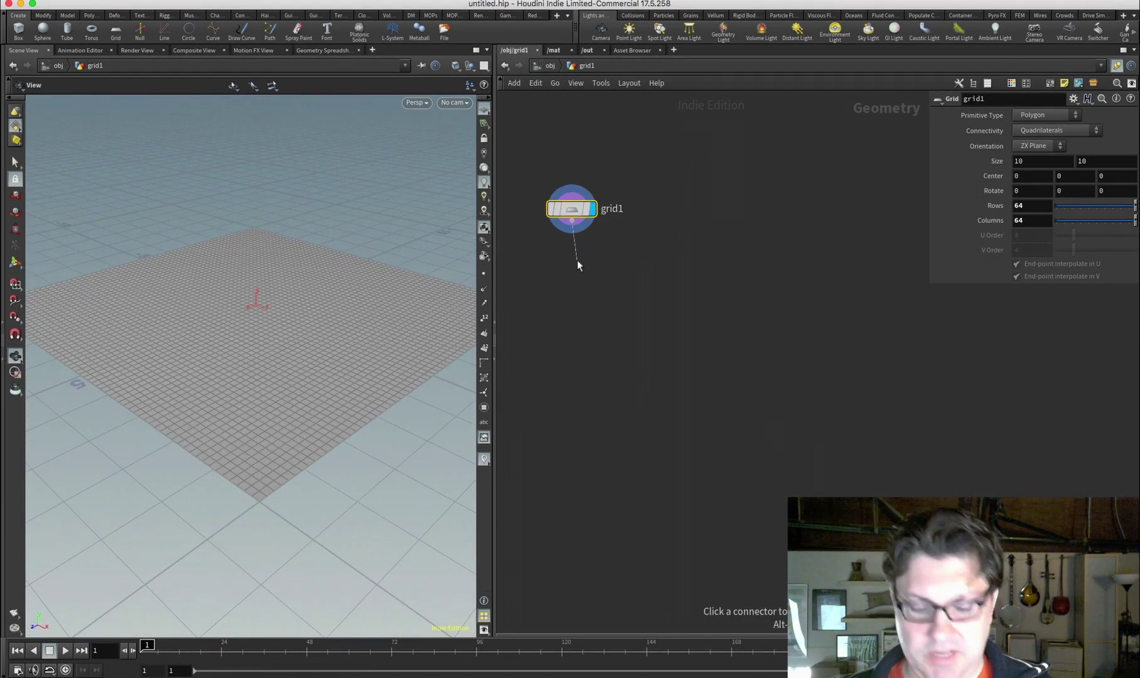
{"action": "left_click", "coordinate": [577, 260]}
{"action": "mouse_move", "coordinate": [628, 141]}
{"action": "left_click", "coordinate": [685, 130]}
Load the Ripple Wave Geometry preset into the wrangle's VEXpression, and switch to the VEXpressions text file
{"action": "left_click", "coordinate": [1127, 190]}
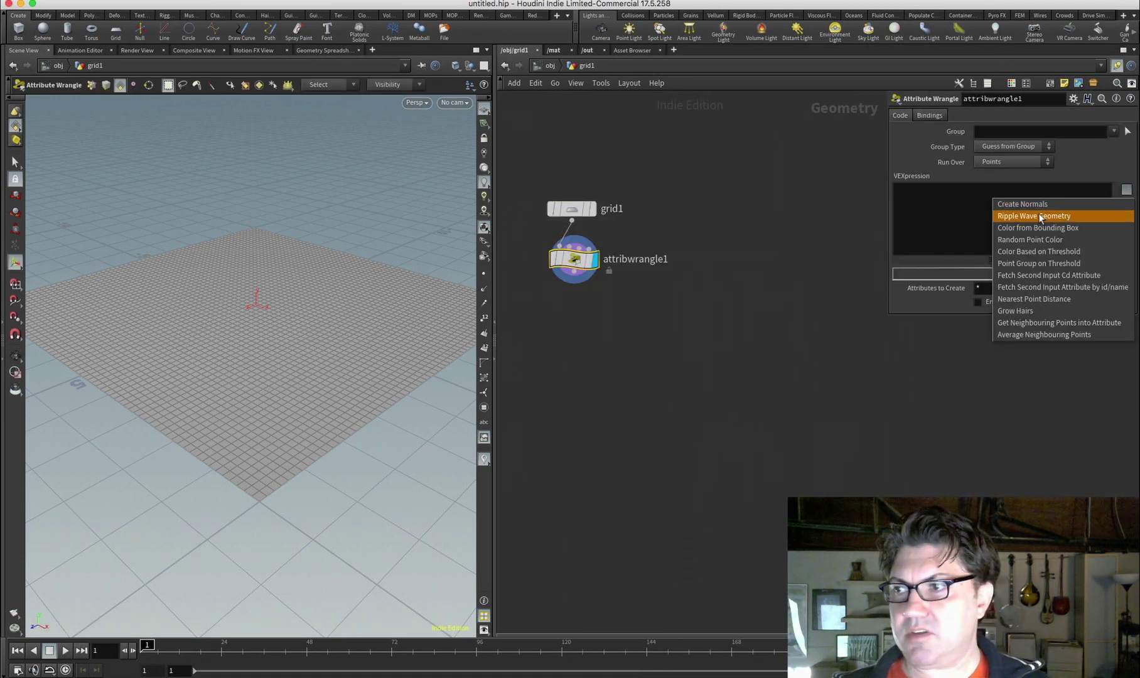
{"action": "left_click", "coordinate": [1041, 216]}
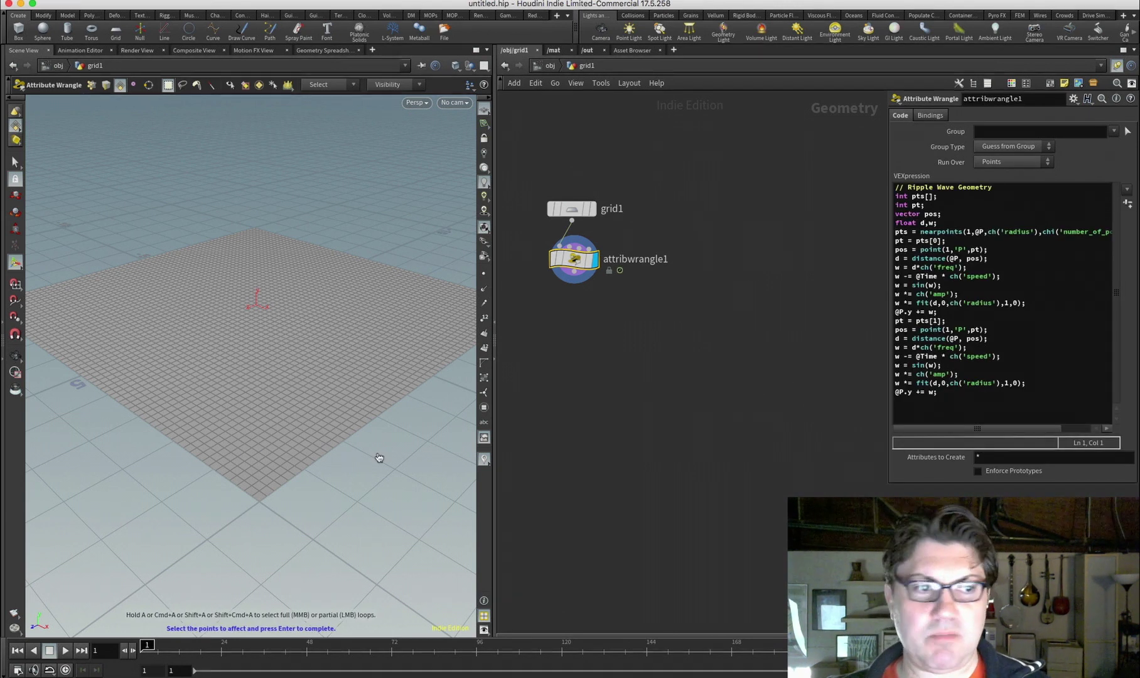
{"action": "key", "text": "super+Tab"}
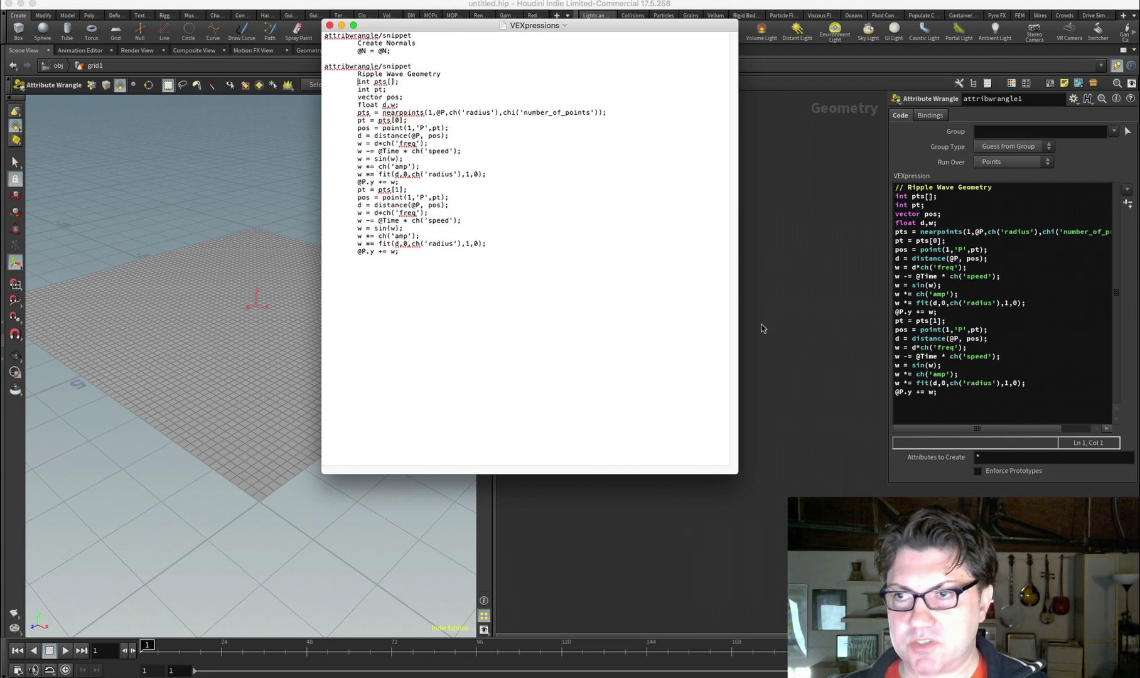
Return to Houdini, create the spare parameters referenced by the wrangle's ripple code, and set Radius to 10
{"action": "left_click", "coordinate": [763, 282]}
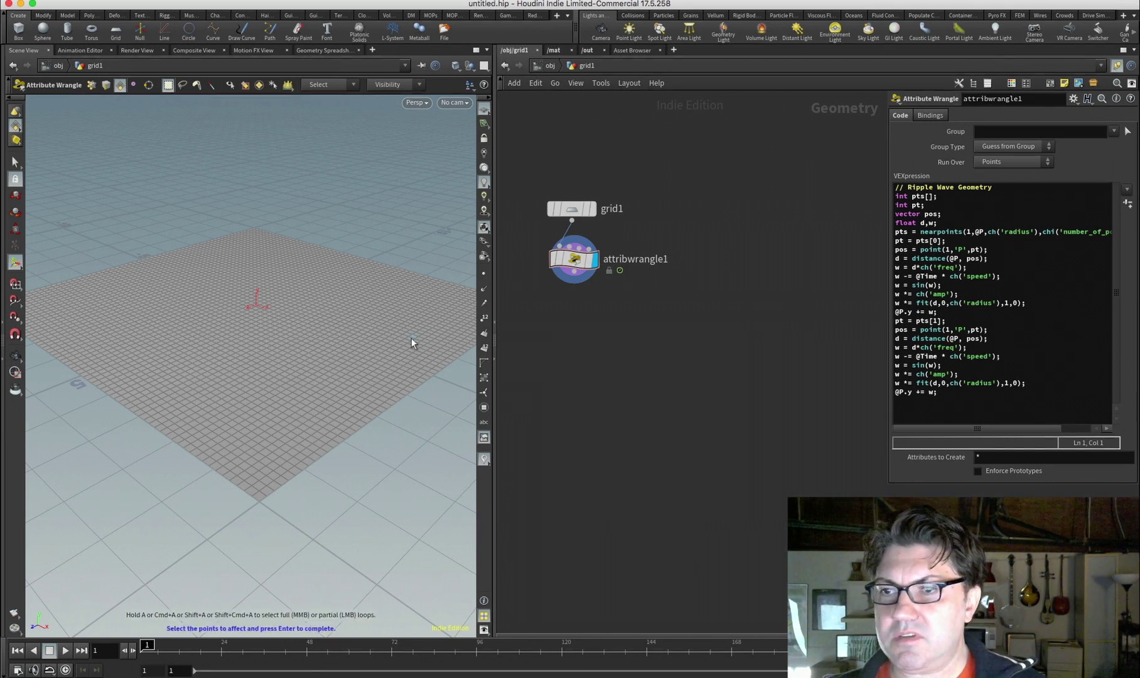
{"action": "left_click", "coordinate": [1127, 204]}
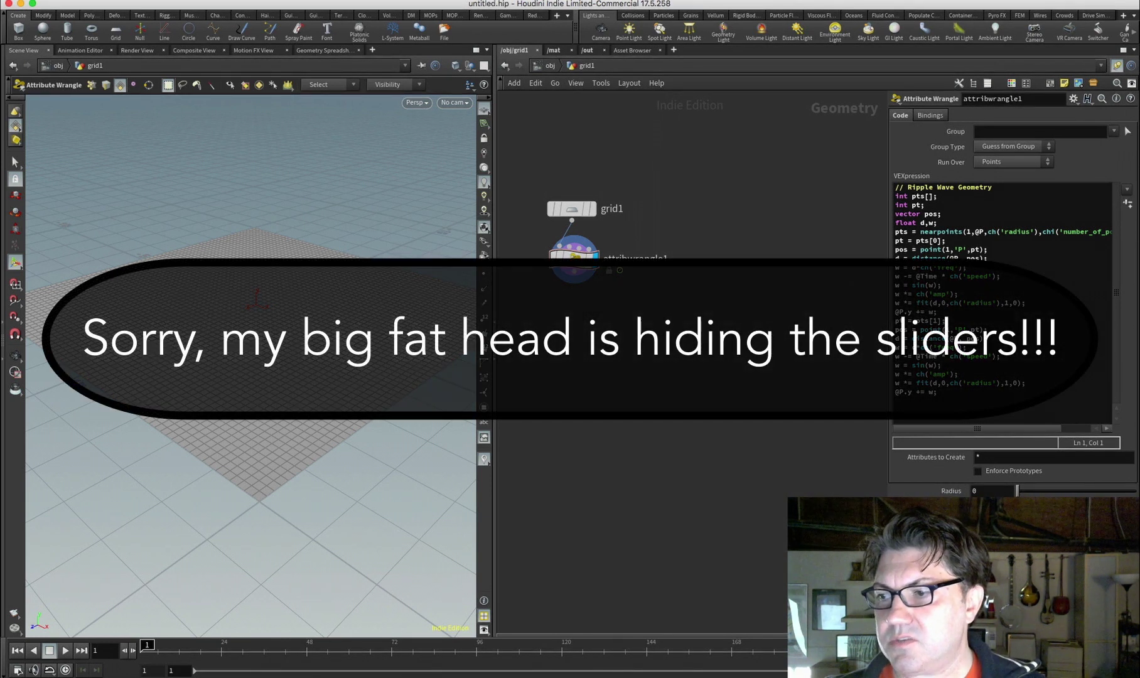
{"action": "left_click", "coordinate": [974, 491]}
{"action": "type", "text": "10"}
{"action": "key", "text": "Return"}
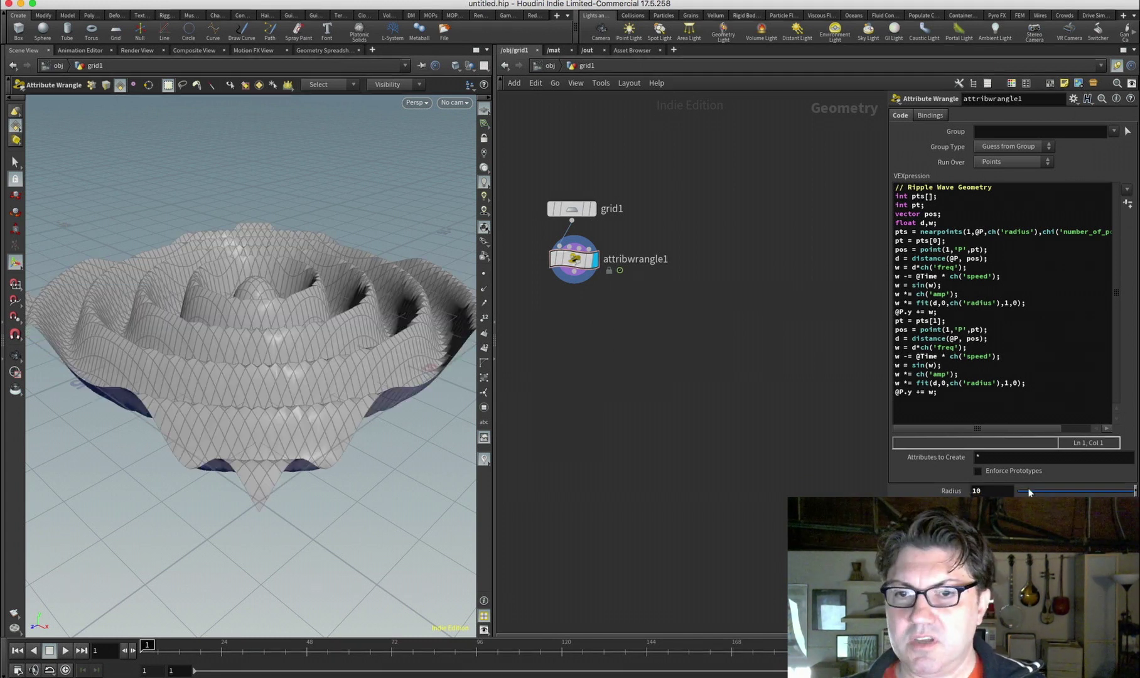
Play the ripple animation and stop it, and look over the wrangle's list of VEXpression presets
{"action": "left_click", "coordinate": [65, 650]}
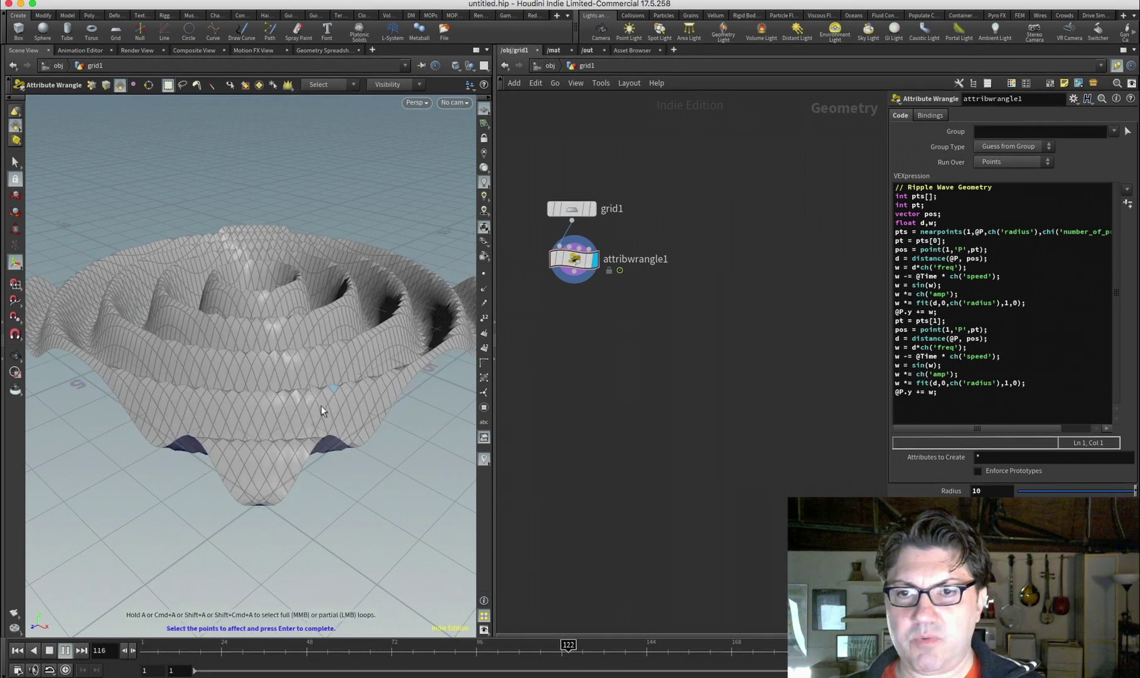
{"action": "left_click", "coordinate": [50, 651]}
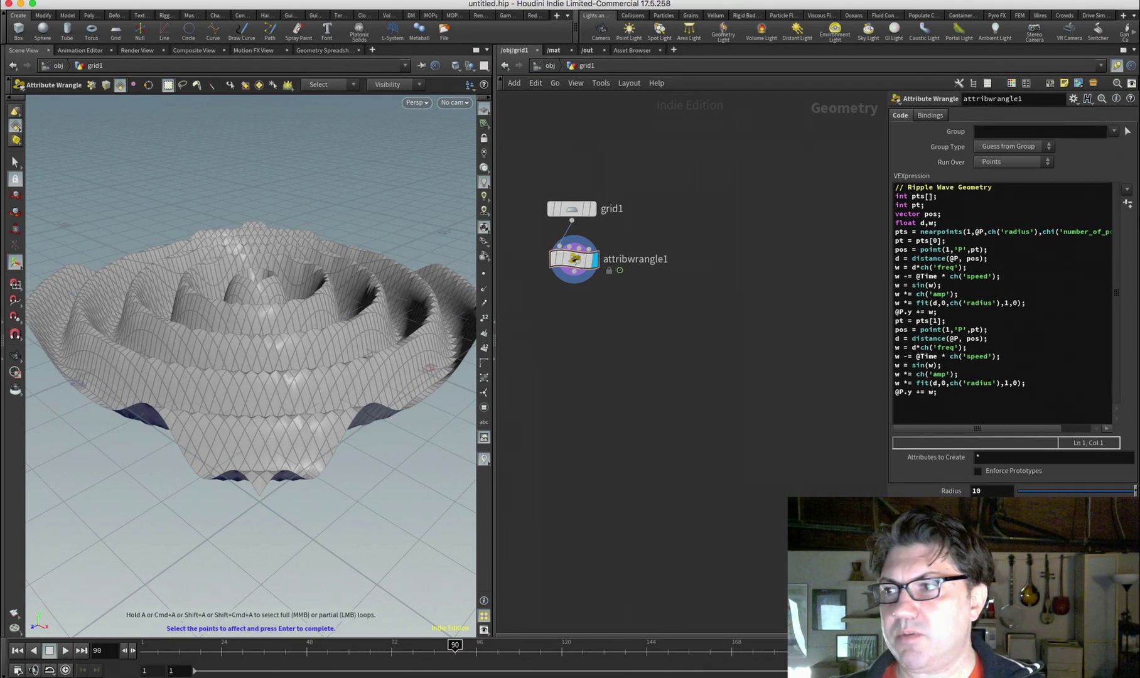
{"action": "left_click", "coordinate": [1127, 189]}
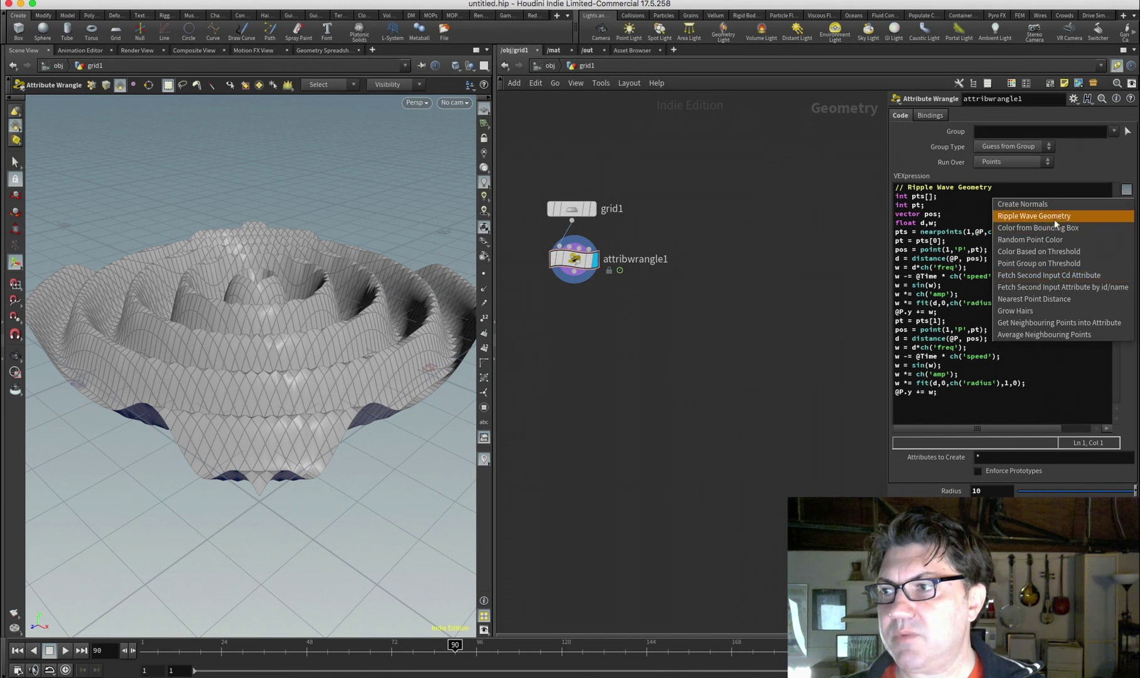
{"action": "left_click", "coordinate": [658, 526]}
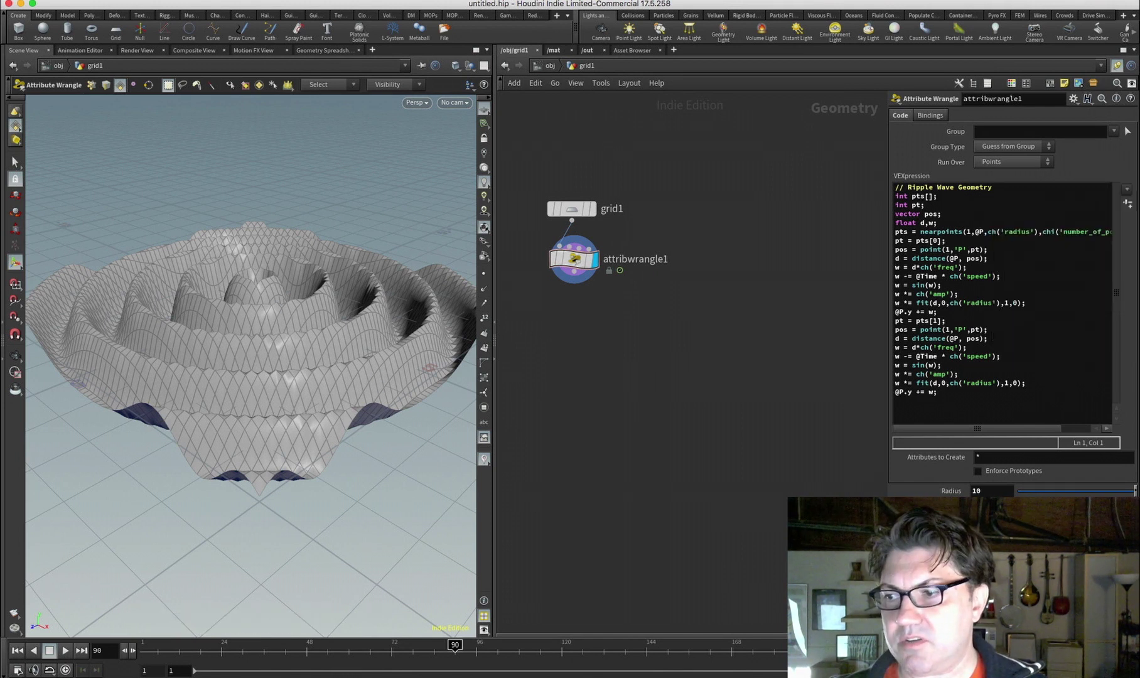
Go to frame 167, play the ripple animation while viewing the grid from different angles, and stop playback
{"action": "left_click", "coordinate": [727, 647]}
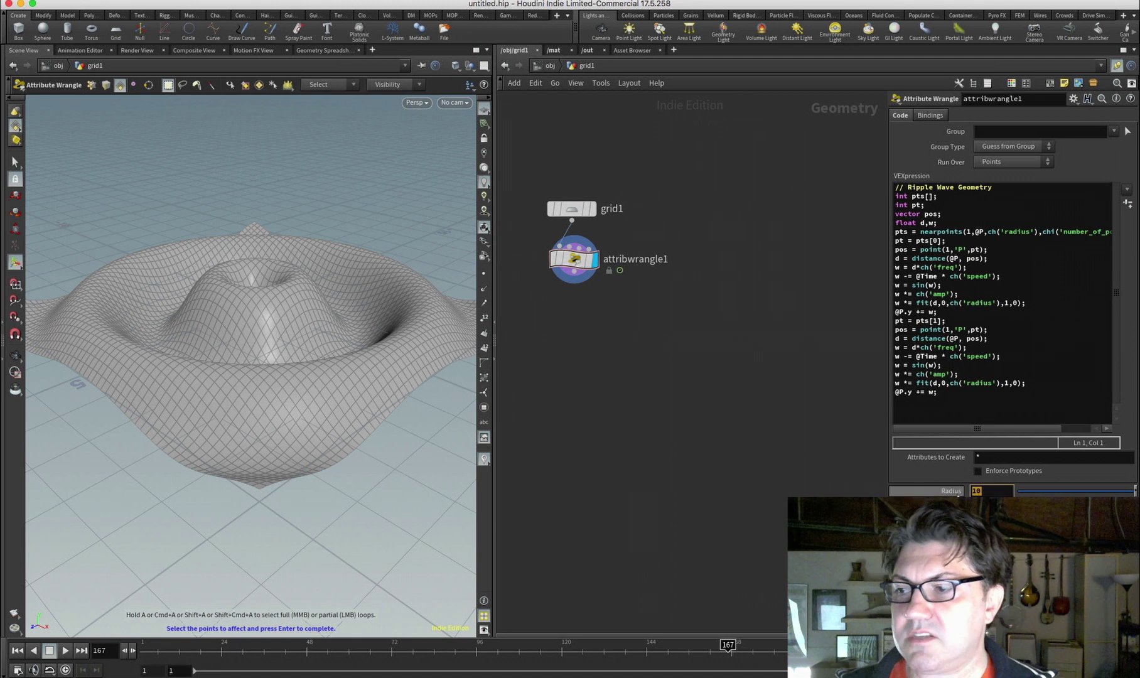
{"action": "left_click", "coordinate": [65, 650]}
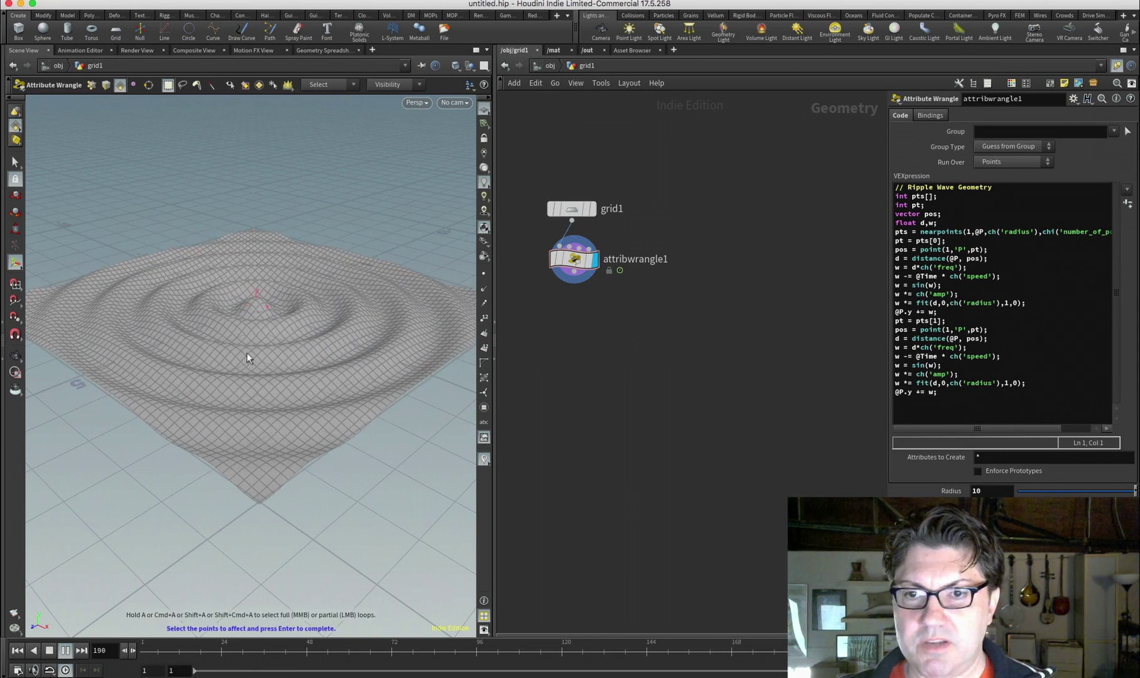
{"action": "key", "text": "Escape"}
{"action": "left_click_drag", "start_coordinate": [242, 339], "coordinate": [275, 339]}
{"action": "key", "text": "Return"}
{"action": "key", "text": "Escape"}
{"action": "left_click_drag", "start_coordinate": [285, 389], "coordinate": [272, 283]}
{"action": "key", "text": "Return"}
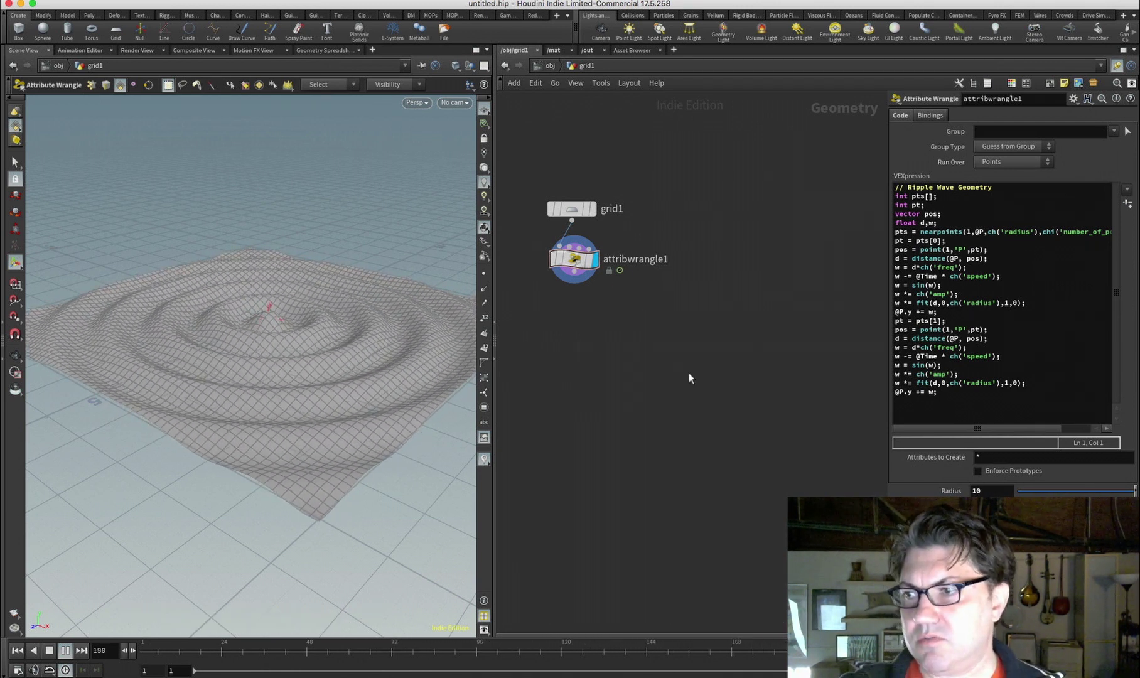
{"action": "key", "text": "Escape"}
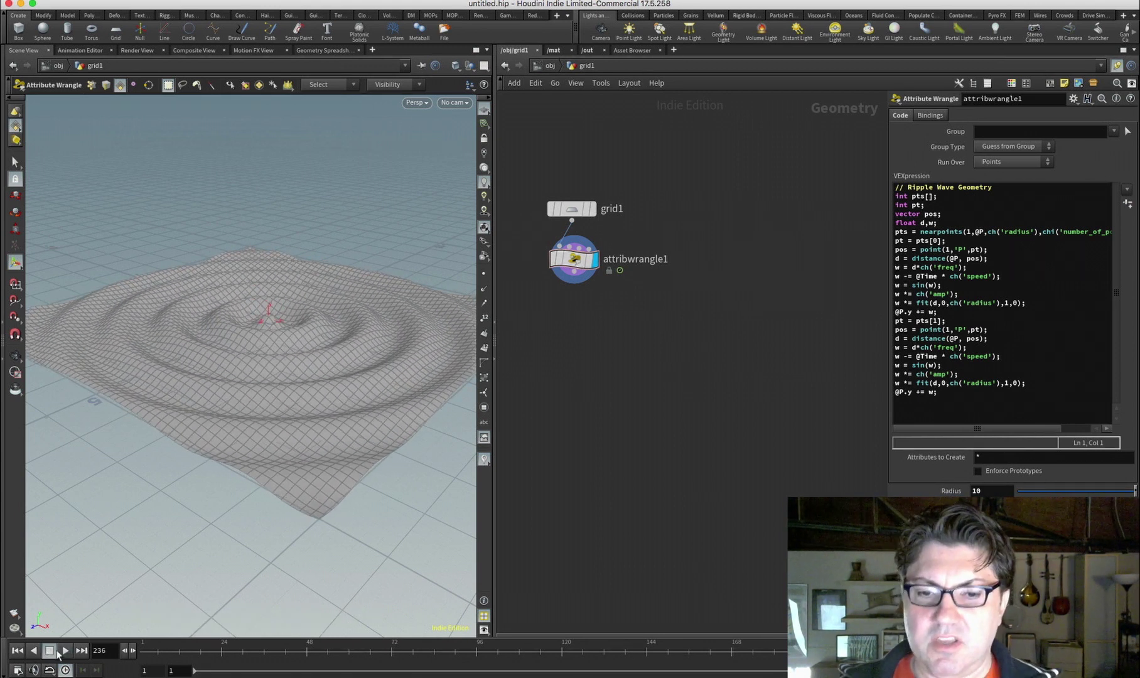
Save the Attribute Wrangle's current settings as a preset named "Ripple Wave Gometry" in $HOUDINI_USER_PREF_DIR
{"action": "left_click", "coordinate": [574, 259]}
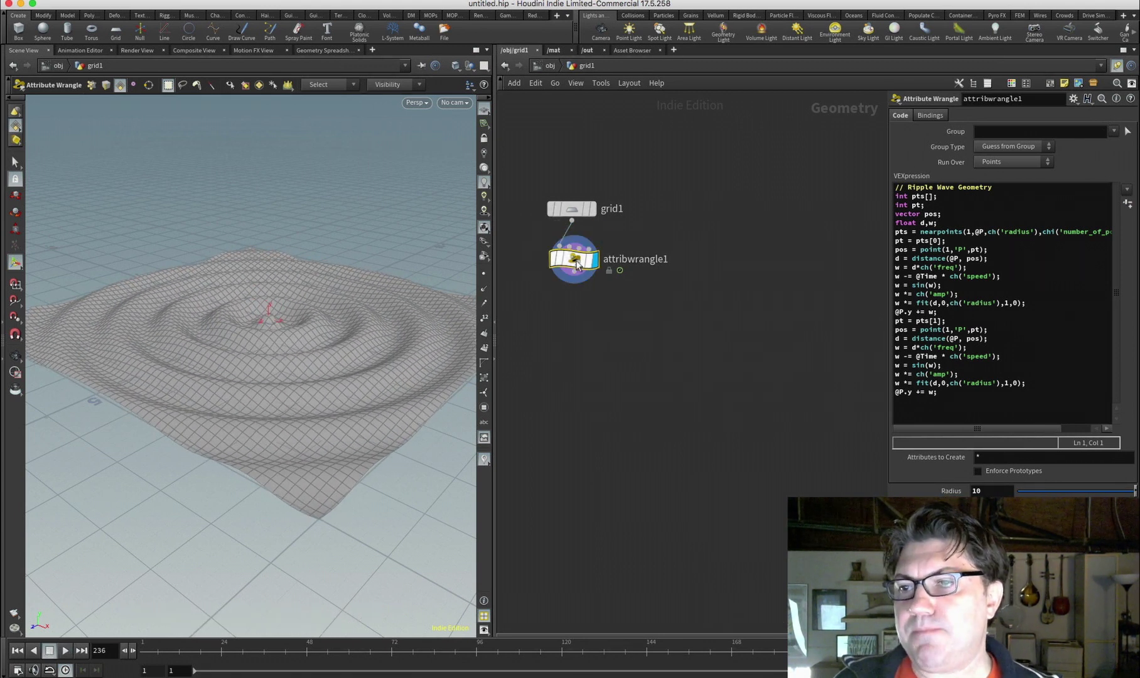
{"action": "left_click", "coordinate": [1073, 99]}
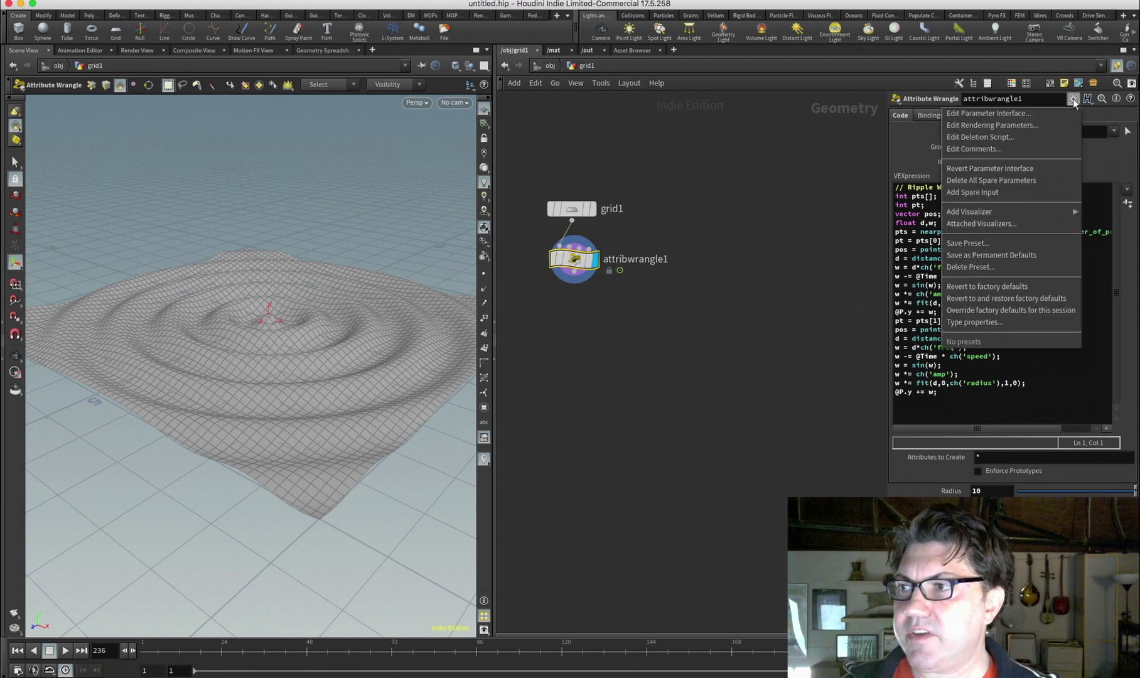
{"action": "left_click", "coordinate": [987, 245]}
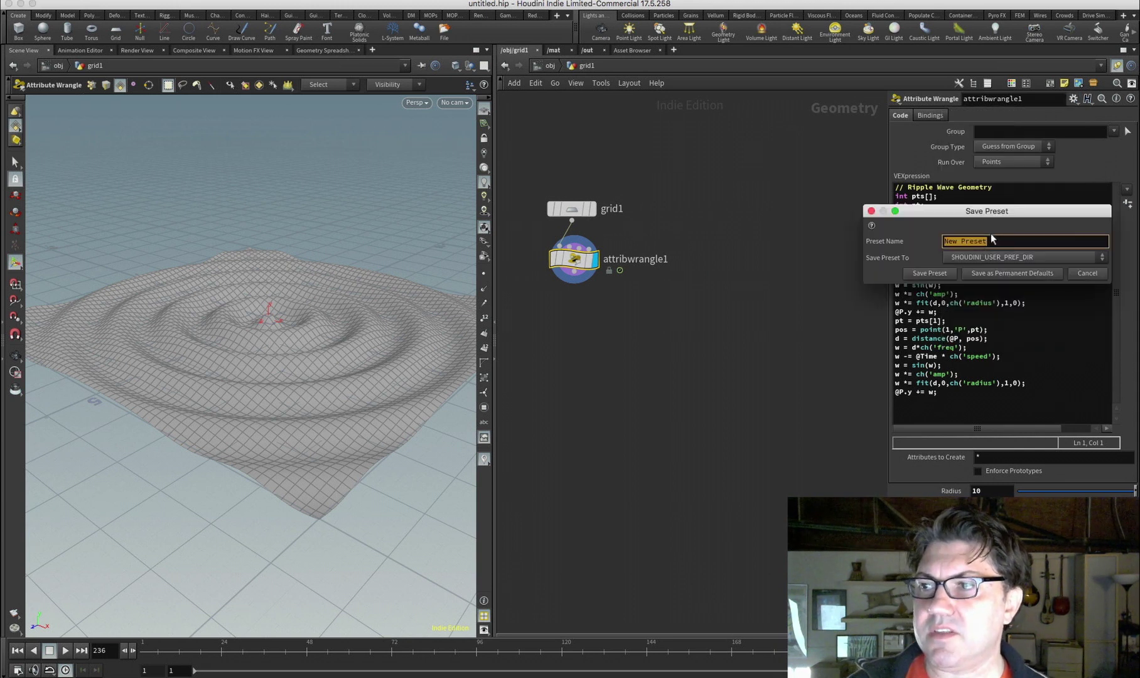
{"action": "type", "text": "Ripple"}
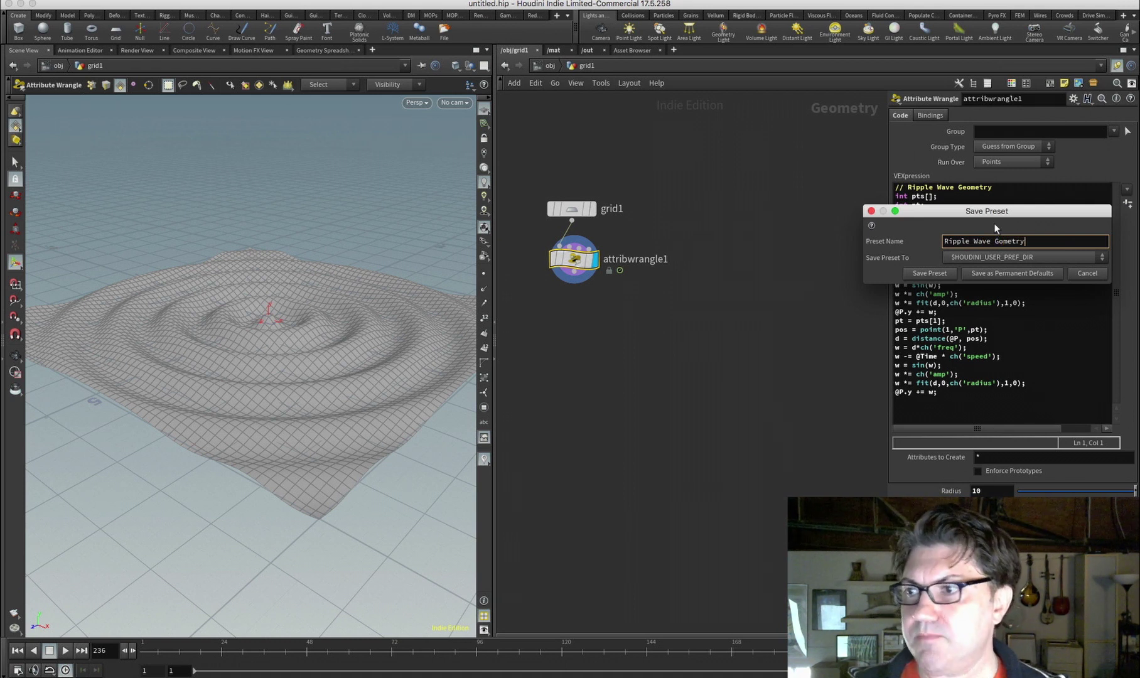
{"action": "left_click", "coordinate": [931, 274]}
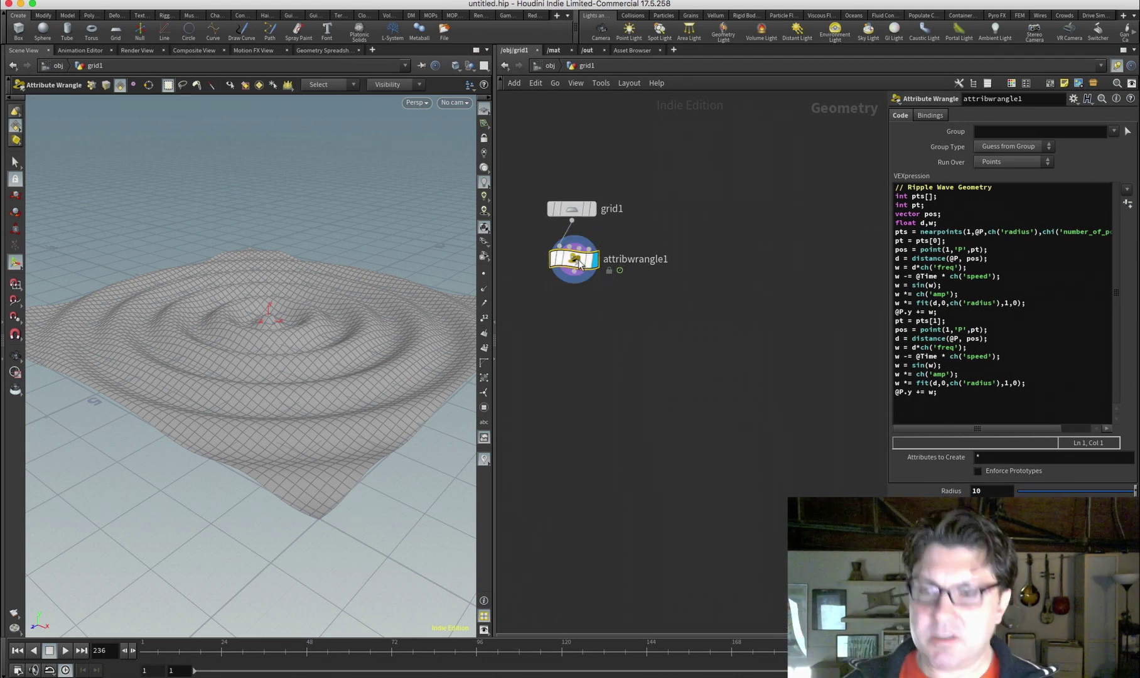
Delete the existing Attribute Wrangle and connect a new, empty Attribute Wrangle below the grid node
{"action": "mouse_move", "coordinate": [584, 273]}
{"action": "key", "text": "Delete"}
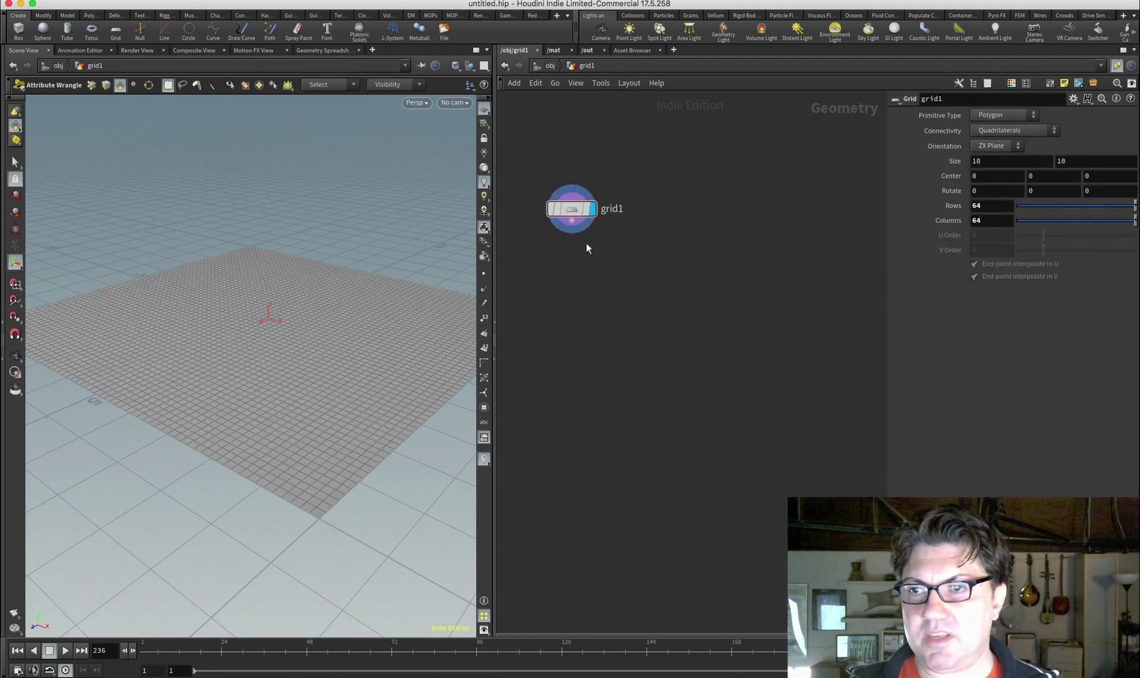
{"action": "key", "text": "Tab"}
{"action": "type", "text": "wra"}
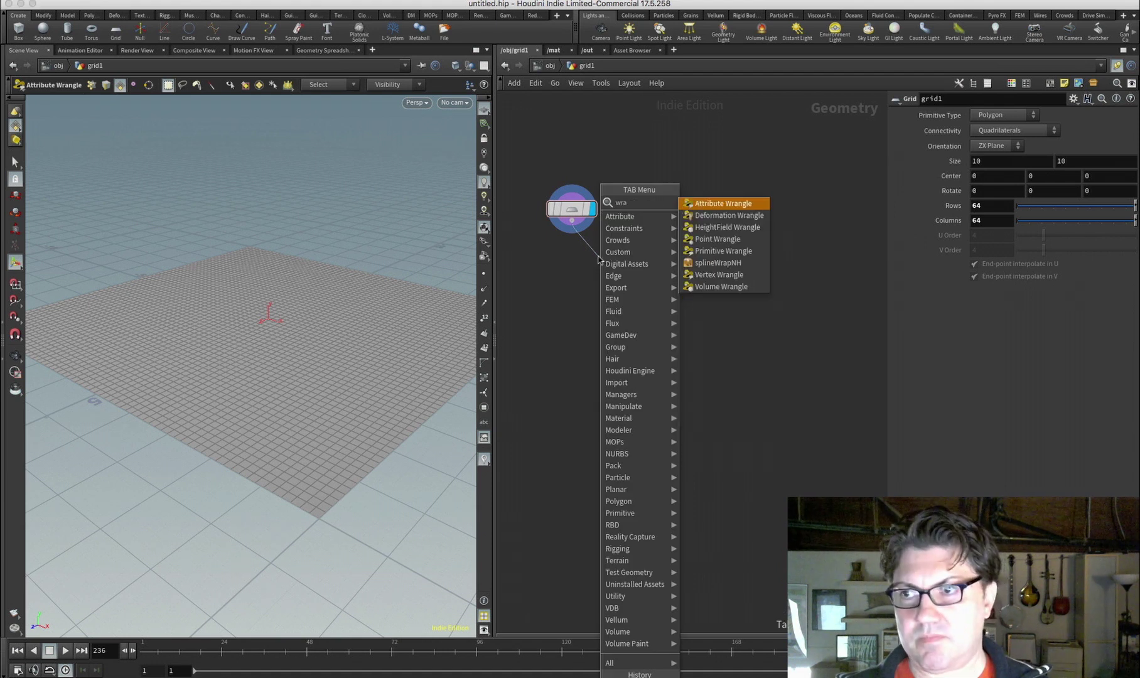
{"action": "key", "text": "Return"}
{"action": "left_click", "coordinate": [598, 257]}
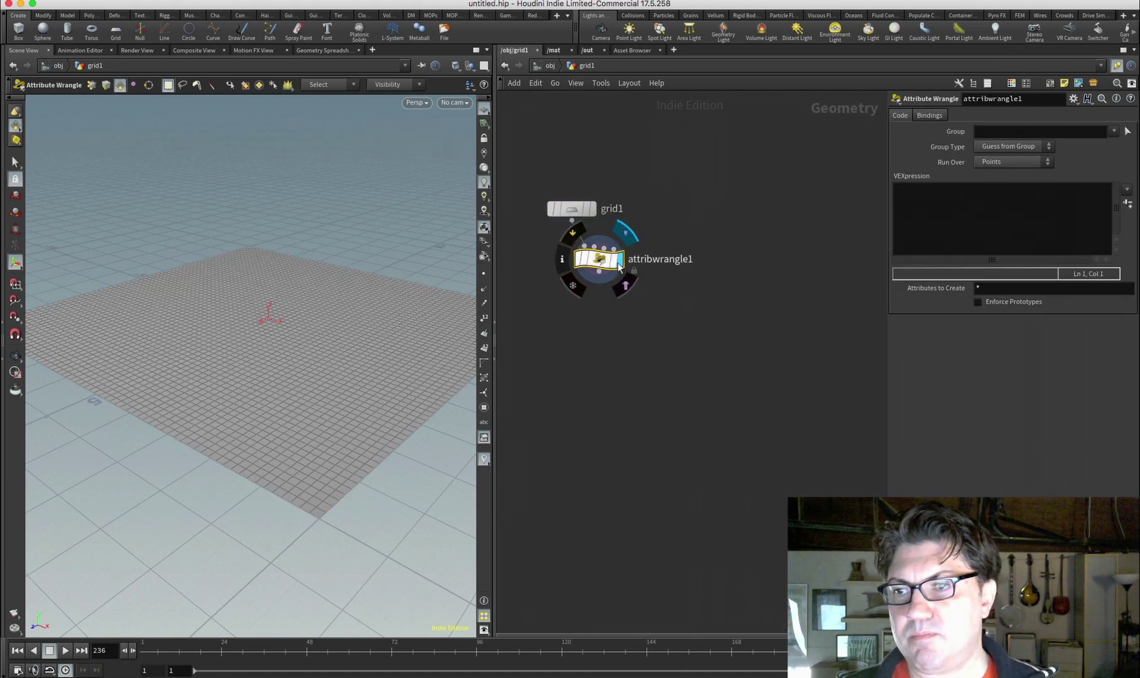
{"action": "left_click_drag", "start_coordinate": [598, 260], "coordinate": [598, 265]}
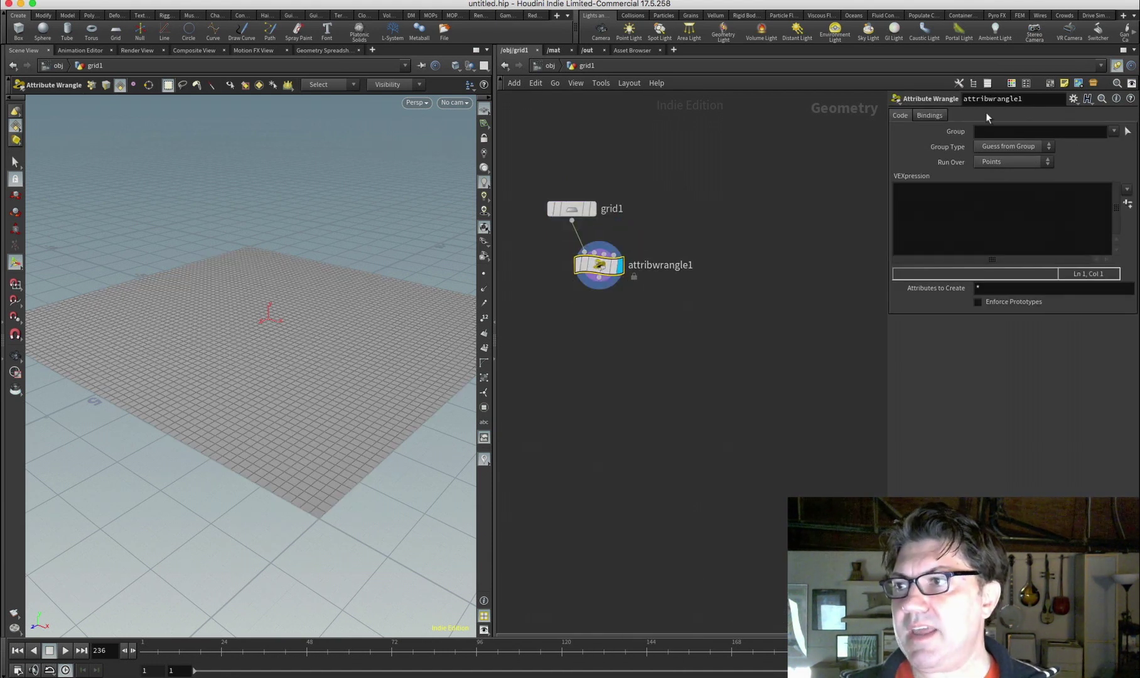
Apply the saved Ripple Wave Gometry preset to the new wrangle, and play the animation to test it
{"action": "left_click", "coordinate": [1072, 99]}
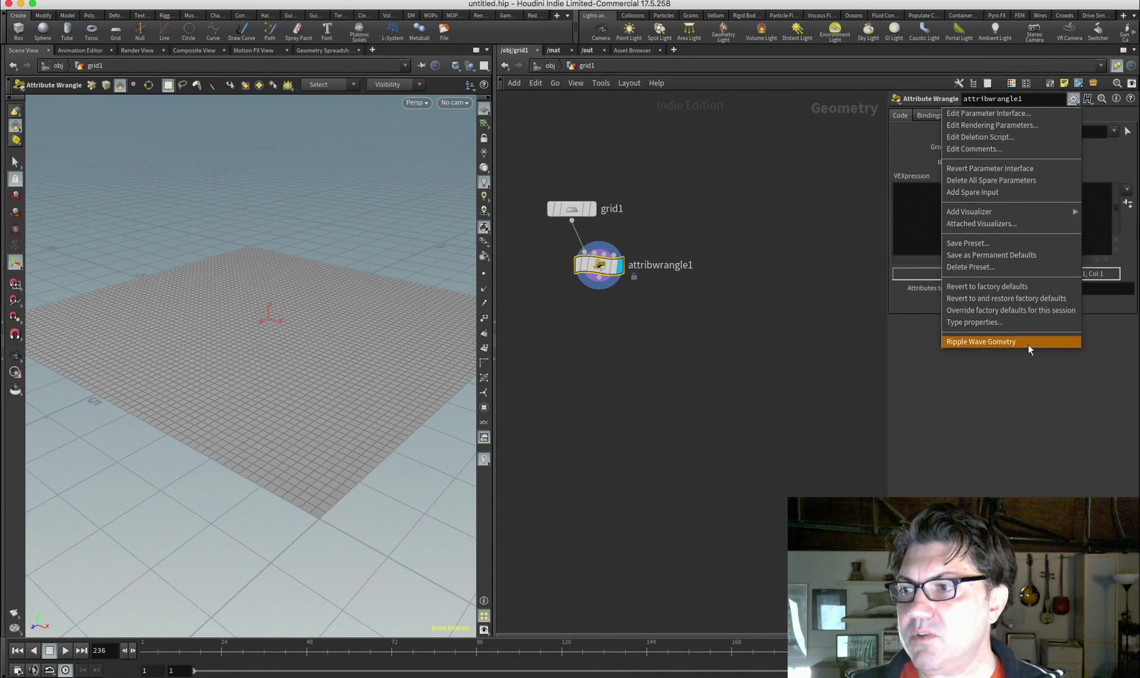
{"action": "left_click", "coordinate": [994, 342]}
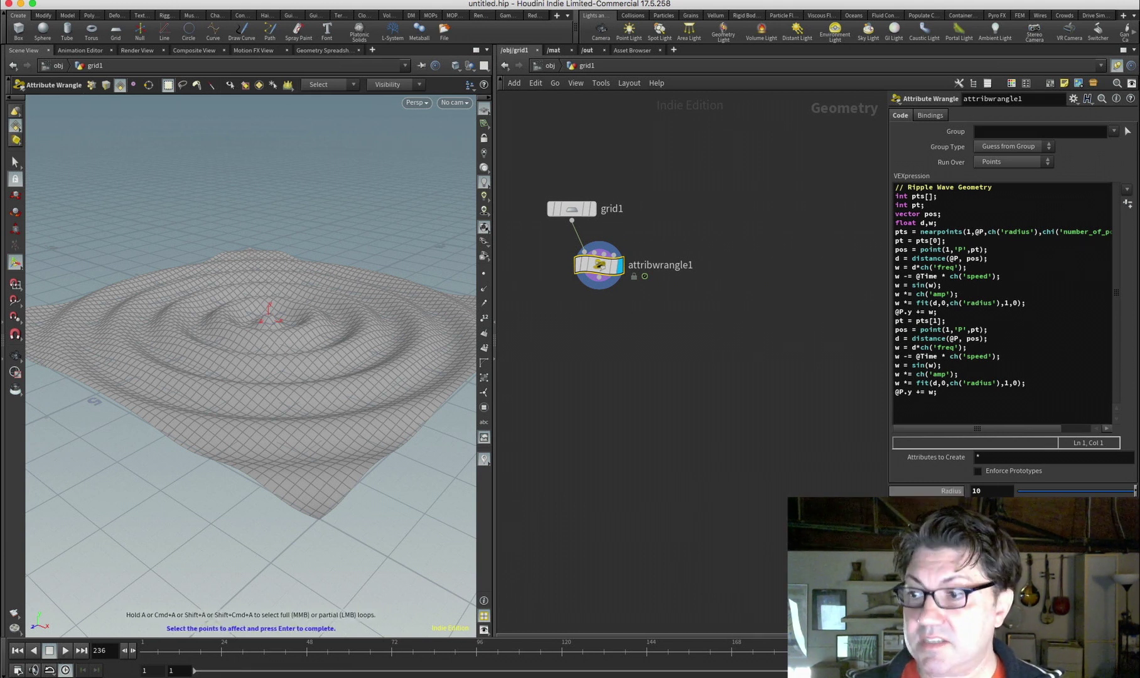
{"action": "key", "text": "Up"}
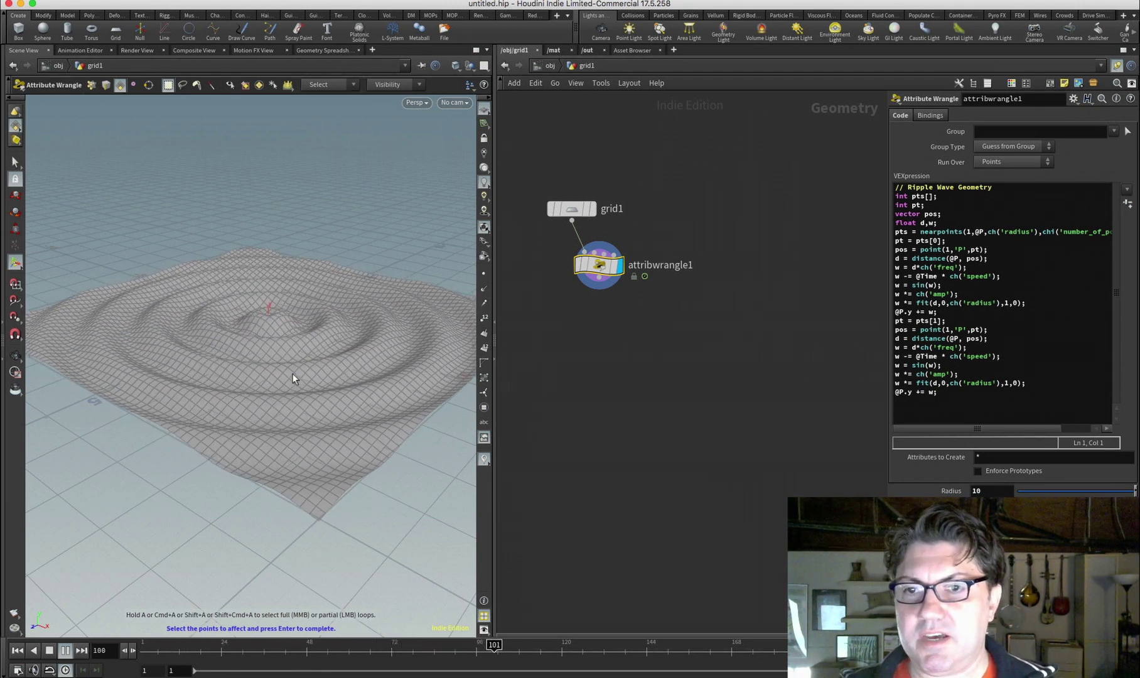
{"action": "left_click", "coordinate": [48, 652]}
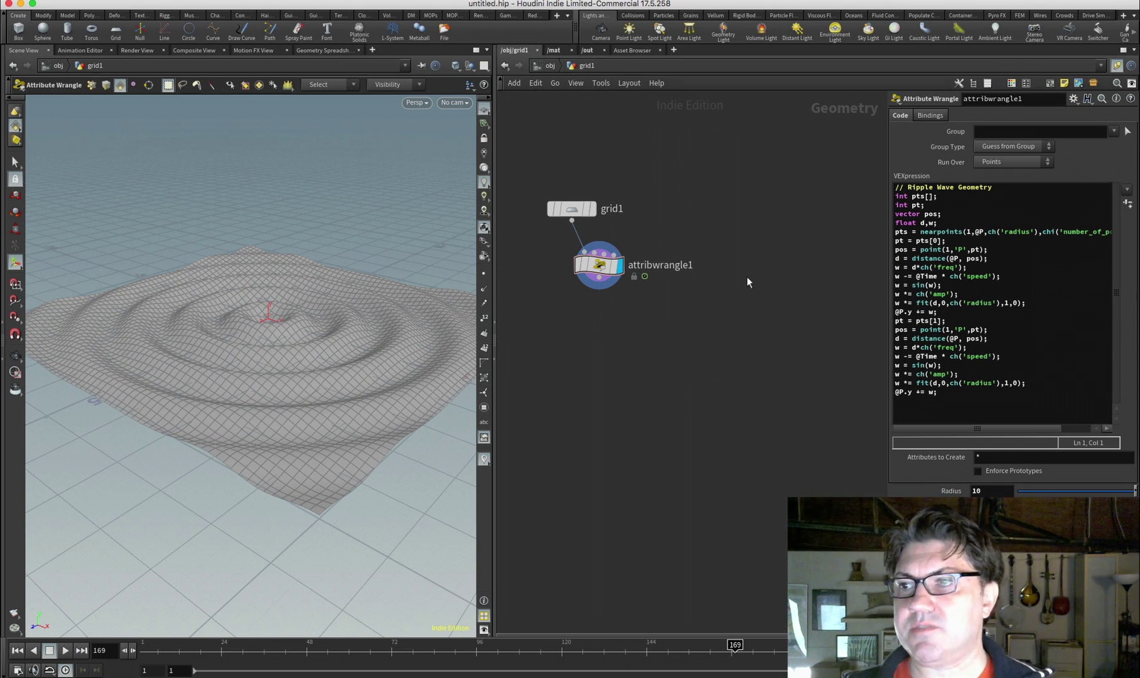
Delete both the grid and wrangle nodes, and place a Box node in the empty network
{"action": "left_click_drag", "start_coordinate": [642, 225], "coordinate": [571, 294]}
{"action": "key", "text": "Delete"}
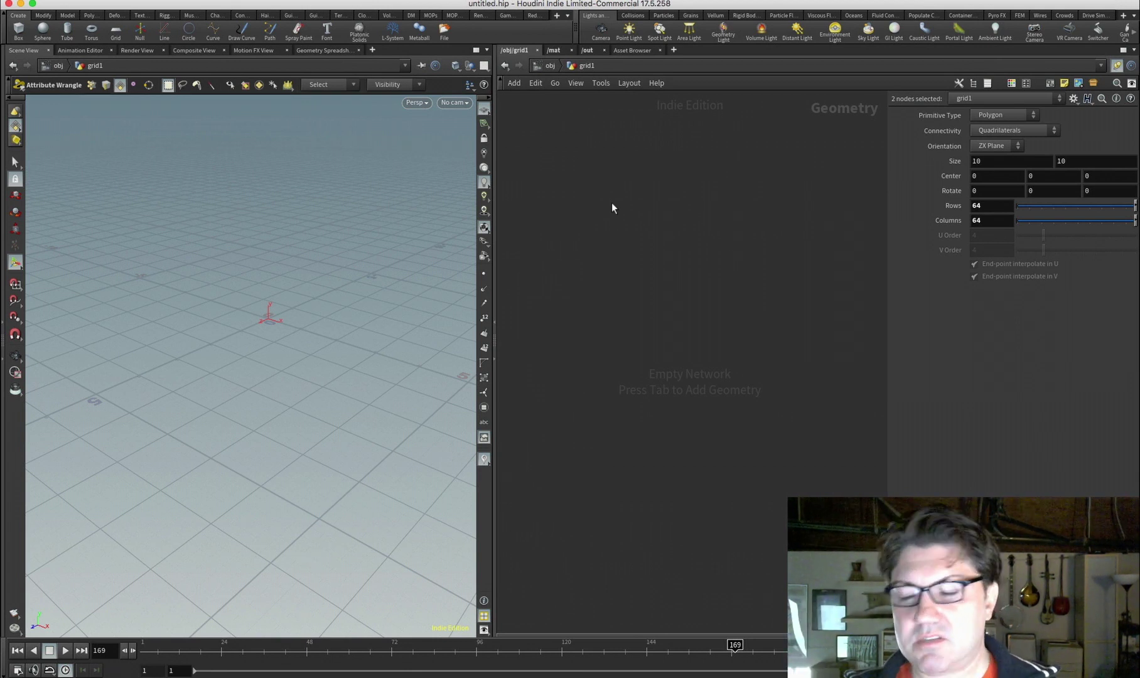
{"action": "key", "text": "Tab"}
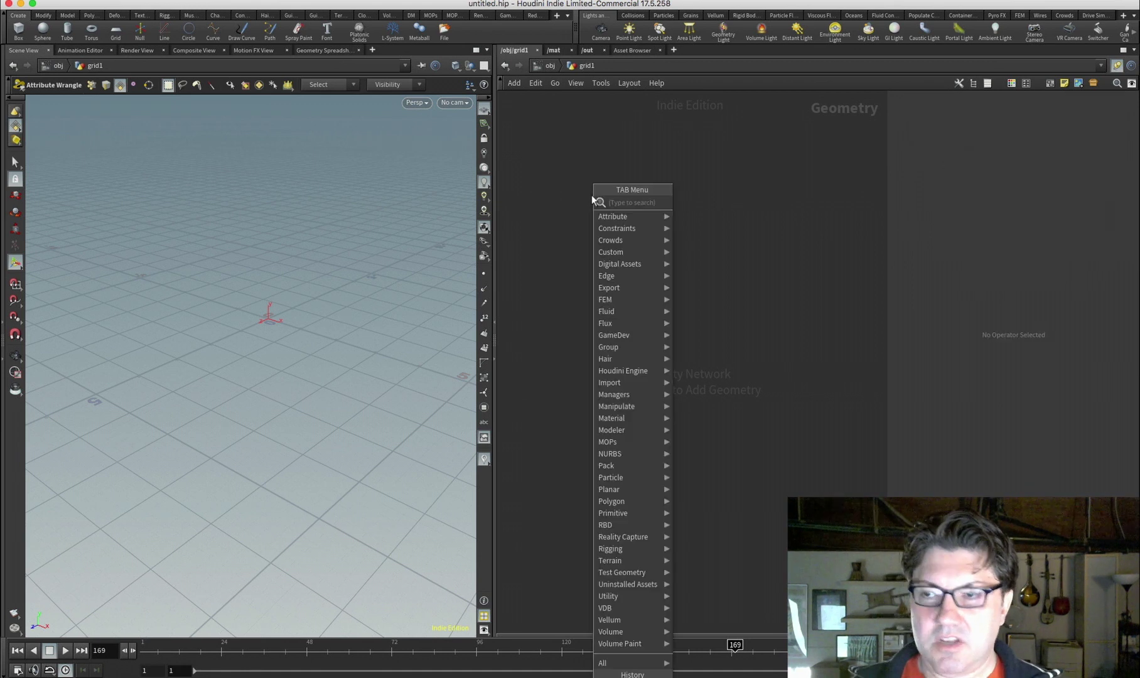
{"action": "type", "text": "attrib"}
{"action": "key", "text": "Return"}
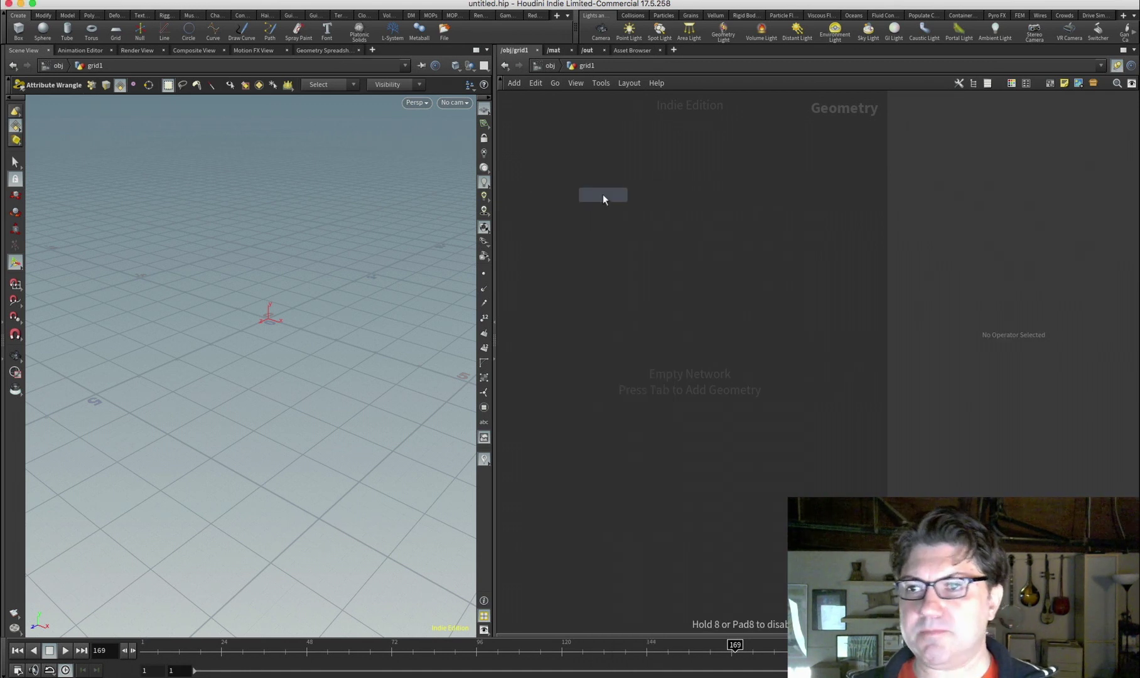
{"action": "left_click", "coordinate": [603, 194]}
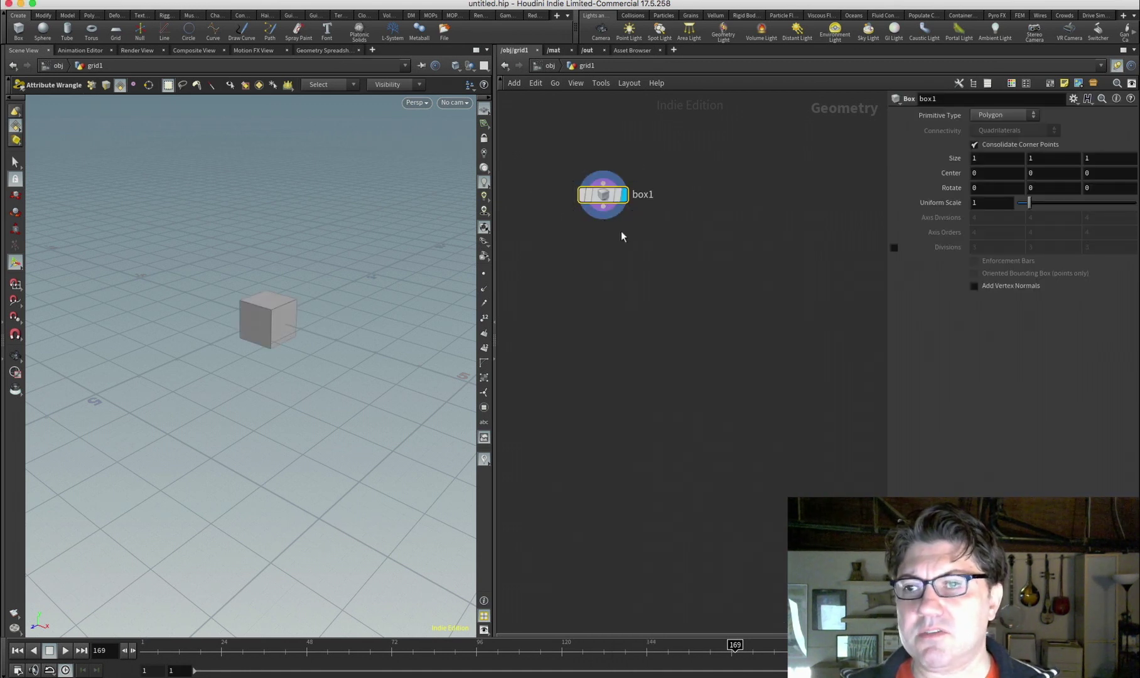
Change the box's primitive type to Polygon Mesh and set its axis divisions to 16 on all three axes
{"action": "mouse_move", "coordinate": [603, 200]}
{"action": "left_click", "coordinate": [1021, 116]}
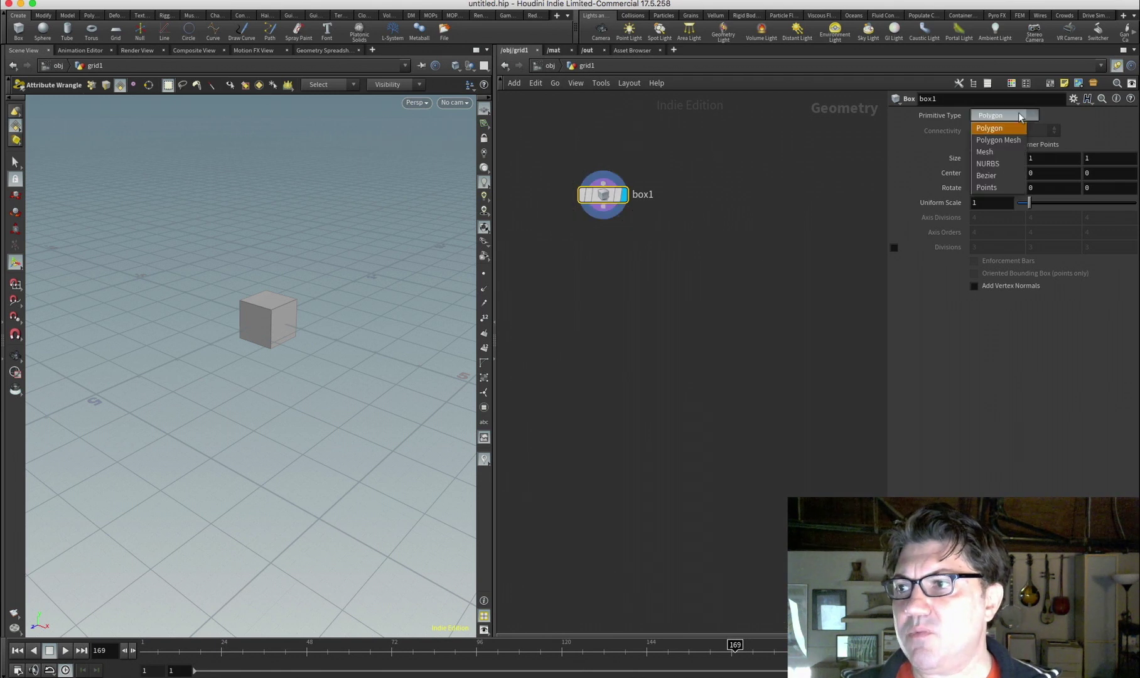
{"action": "left_click", "coordinate": [1012, 140]}
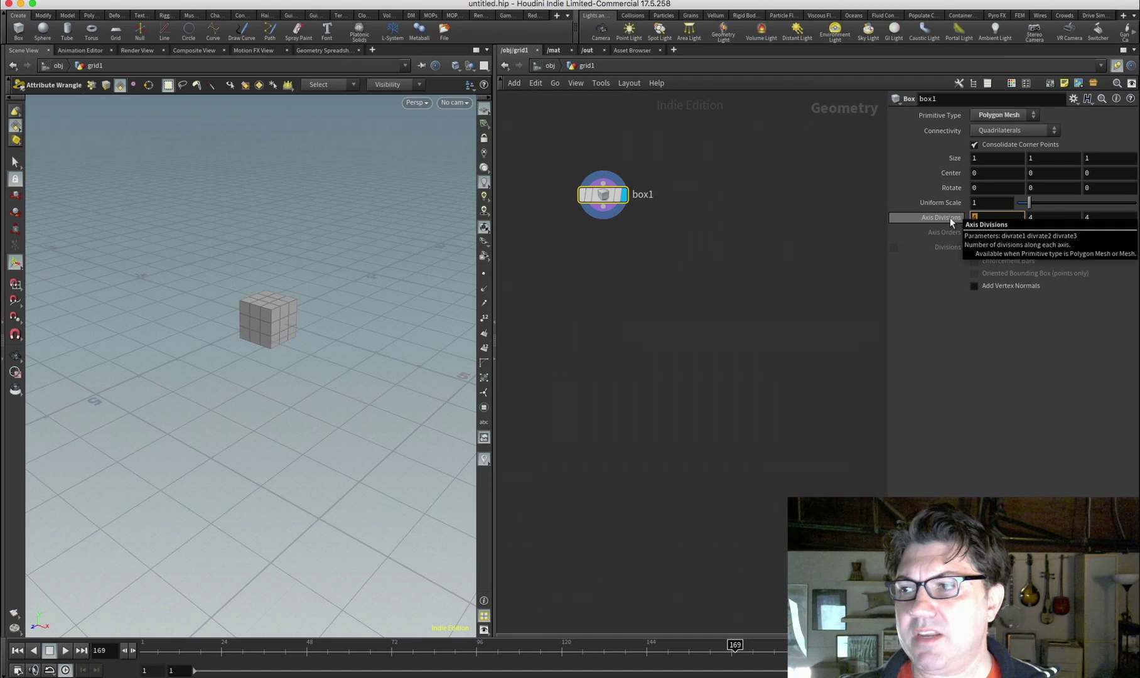
{"action": "type", "text": "16"}
{"action": "key", "text": "Tab"}
{"action": "type", "text": "16"}
{"action": "key", "text": "Tab"}
{"action": "type", "text": "16"}
{"action": "key", "text": "Tab"}
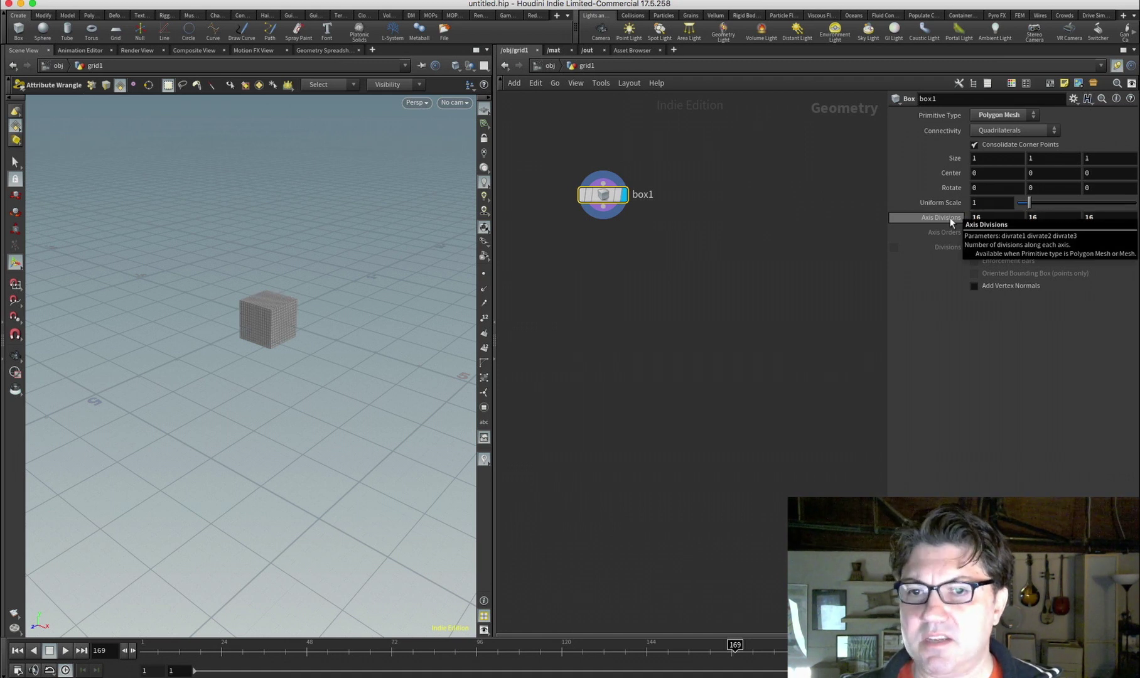
Set the box's size to 5 by 5 by 5
{"action": "left_click_drag", "start_coordinate": [978, 158], "coordinate": [969, 158]}
{"action": "type", "text": "5"}
{"action": "key", "text": "Tab"}
{"action": "type", "text": "5"}
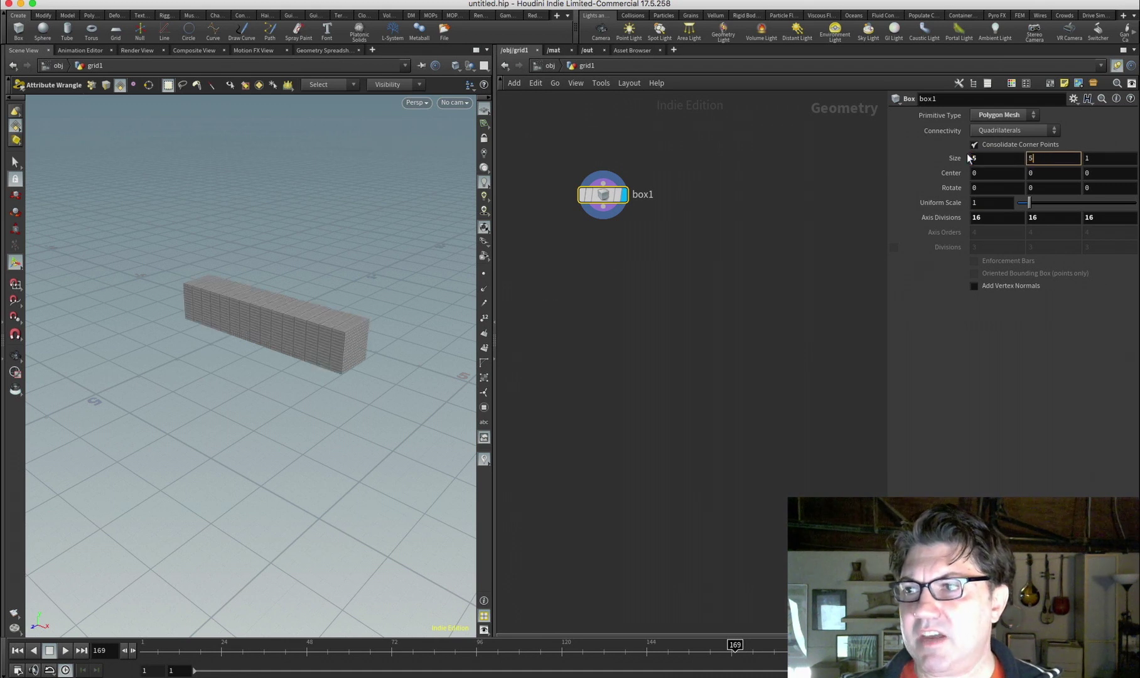
{"action": "key", "text": "Tab"}
{"action": "type", "text": "5"}
{"action": "key", "text": "Tab"}
{"action": "key", "text": "Escape"}
{"action": "mouse_move", "coordinate": [275, 290]}
{"action": "left_mouse_down"}
{"action": "mouse_move", "coordinate": [315, 323]}
{"action": "mouse_move", "coordinate": [281, 290]}
{"action": "mouse_move", "coordinate": [290, 274]}
{"action": "mouse_move", "coordinate": [303, 298]}
{"action": "mouse_move", "coordinate": [270, 285]}
{"action": "mouse_move", "coordinate": [270, 311]}
{"action": "mouse_move", "coordinate": [282, 301]}
{"action": "mouse_move", "coordinate": [275, 313]}
{"action": "left_mouse_up"}
{"action": "key", "text": "Return"}
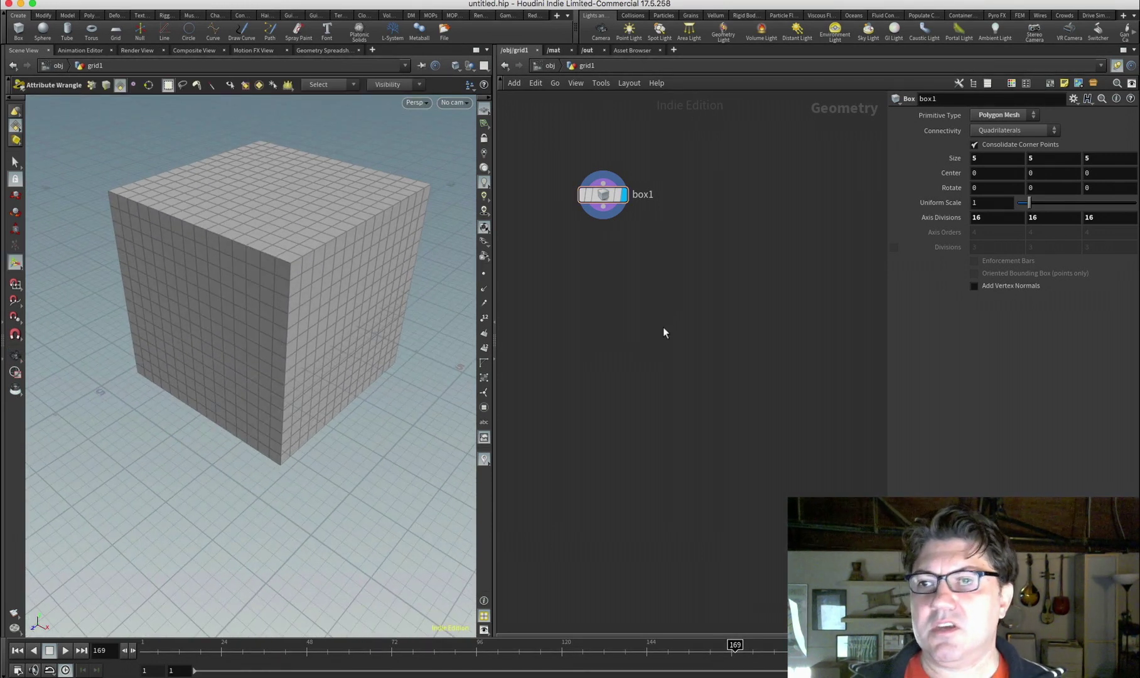
Save the box node's current settings as a preset in $HOUDINI_USER_PREF_DIR, named with the owner's first name plus "Box"
{"action": "mouse_move", "coordinate": [601, 199]}
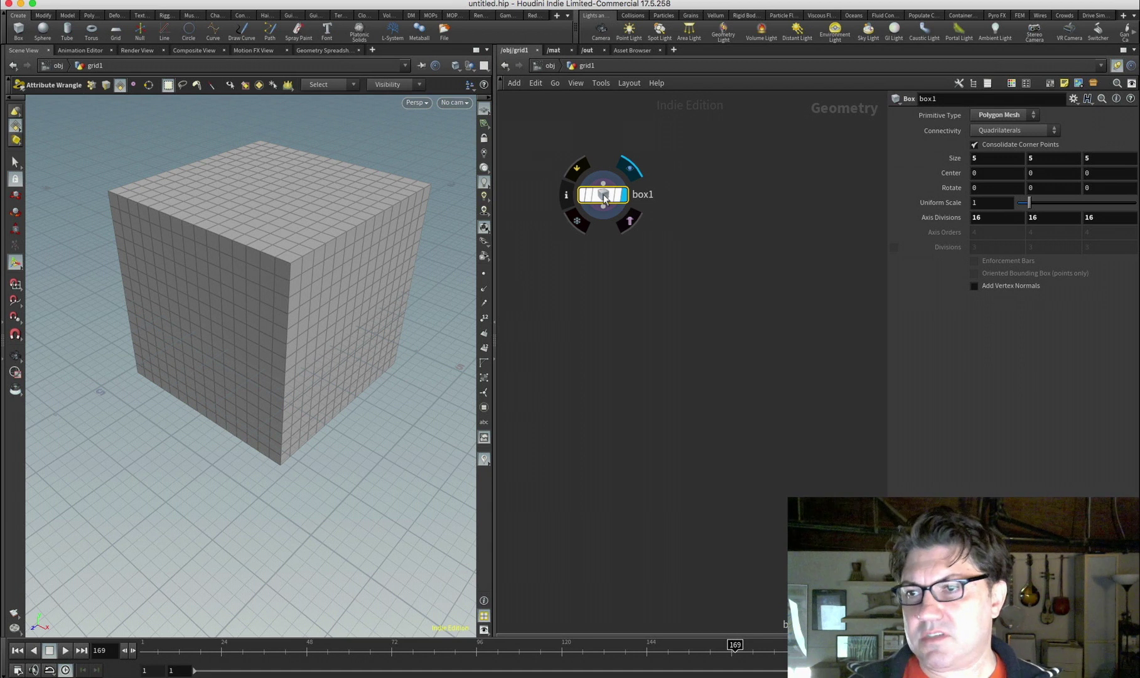
{"action": "left_click", "coordinate": [1074, 99]}
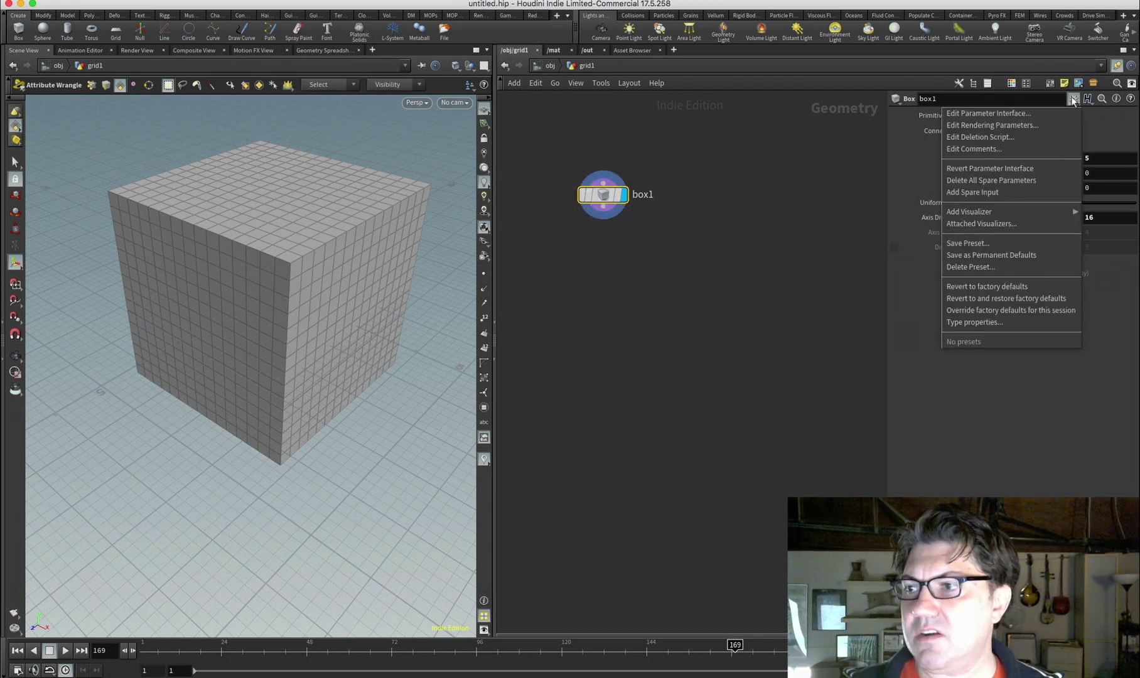
{"action": "left_click", "coordinate": [994, 243]}
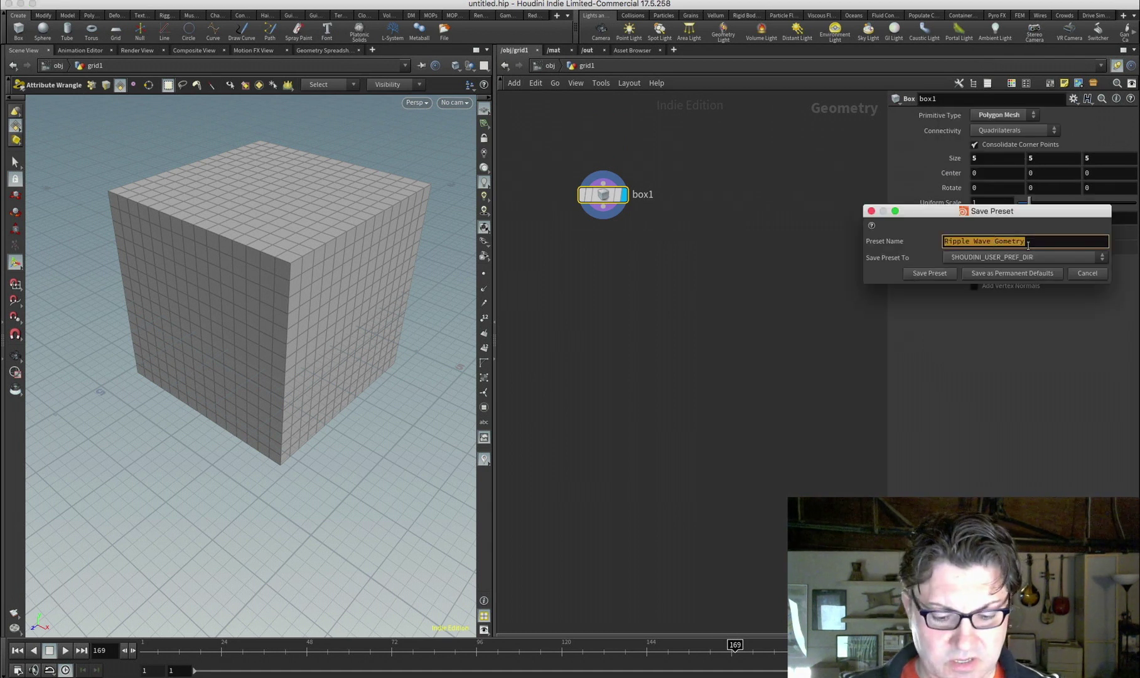
{"action": "type", "text": "Kays Box"}
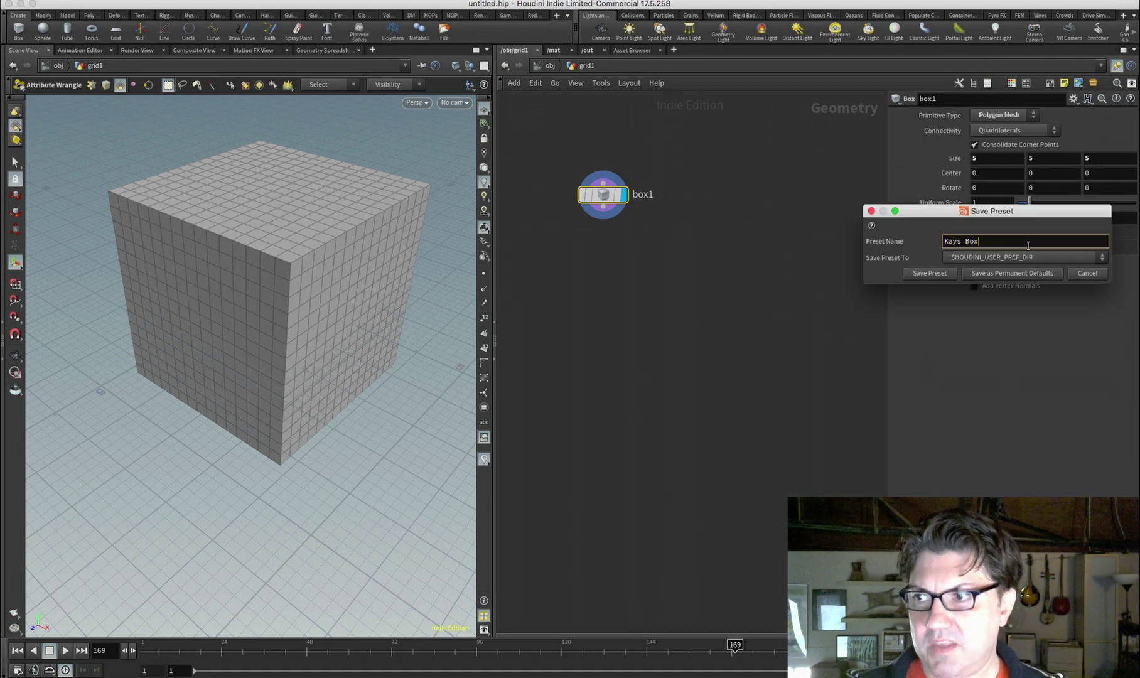
{"action": "left_click", "coordinate": [935, 275]}
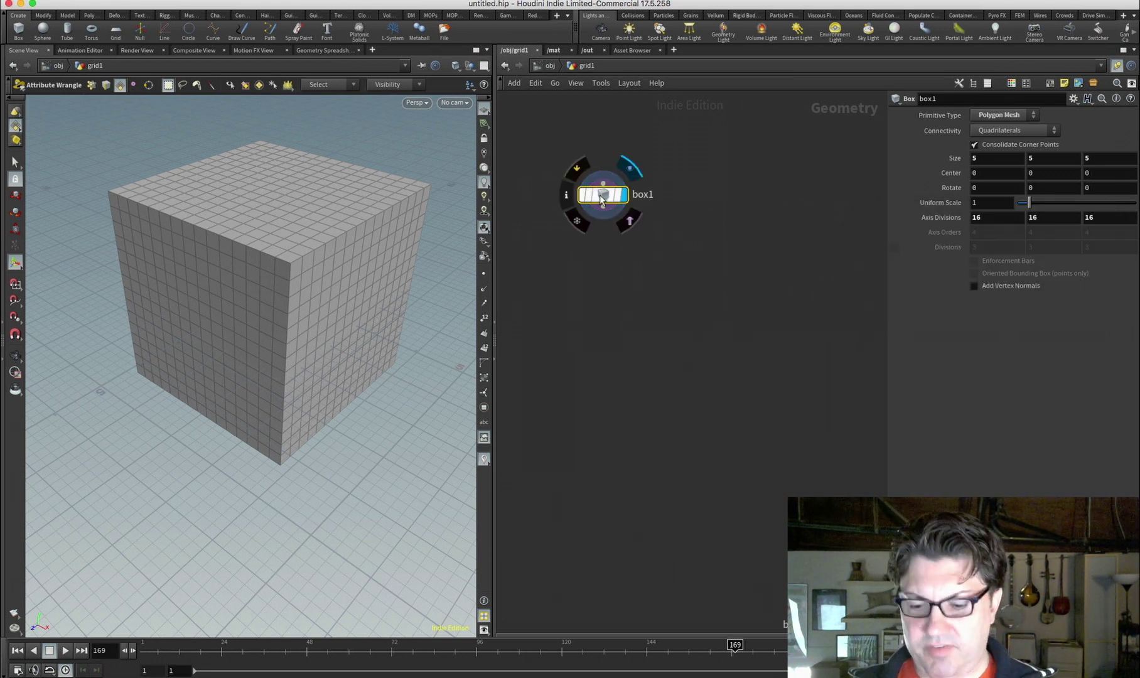
Delete the existing box node and place a fresh Box node with default settings in the network
{"action": "key", "text": "Delete"}
{"action": "key", "text": "Tab"}
{"action": "type", "text": "box"}
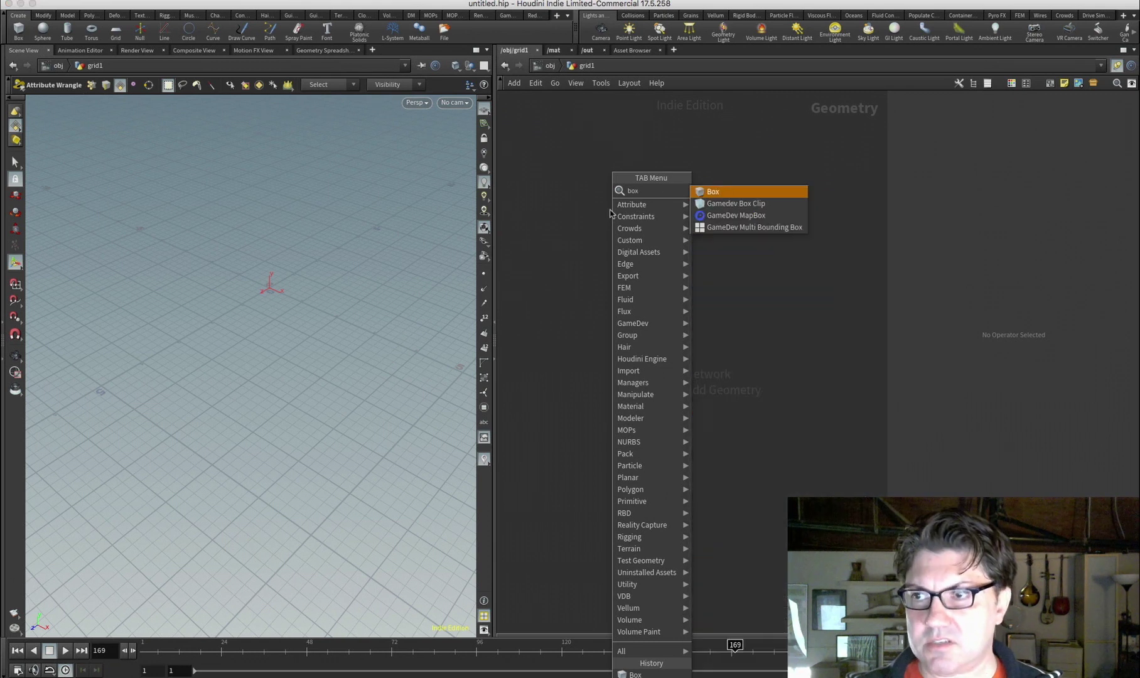
{"action": "key", "text": "Return"}
{"action": "left_click", "coordinate": [611, 211]}
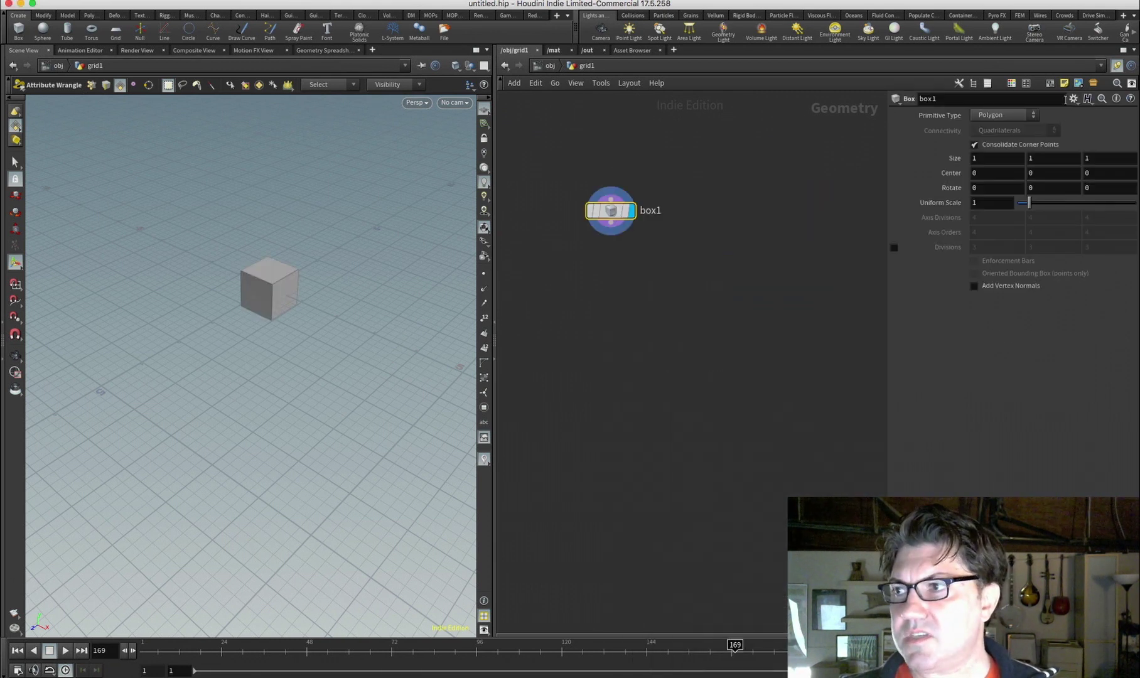
Apply the saved custom box preset to the new Box node and inspect the resulting cube in the viewport
{"action": "left_click", "coordinate": [1074, 98]}
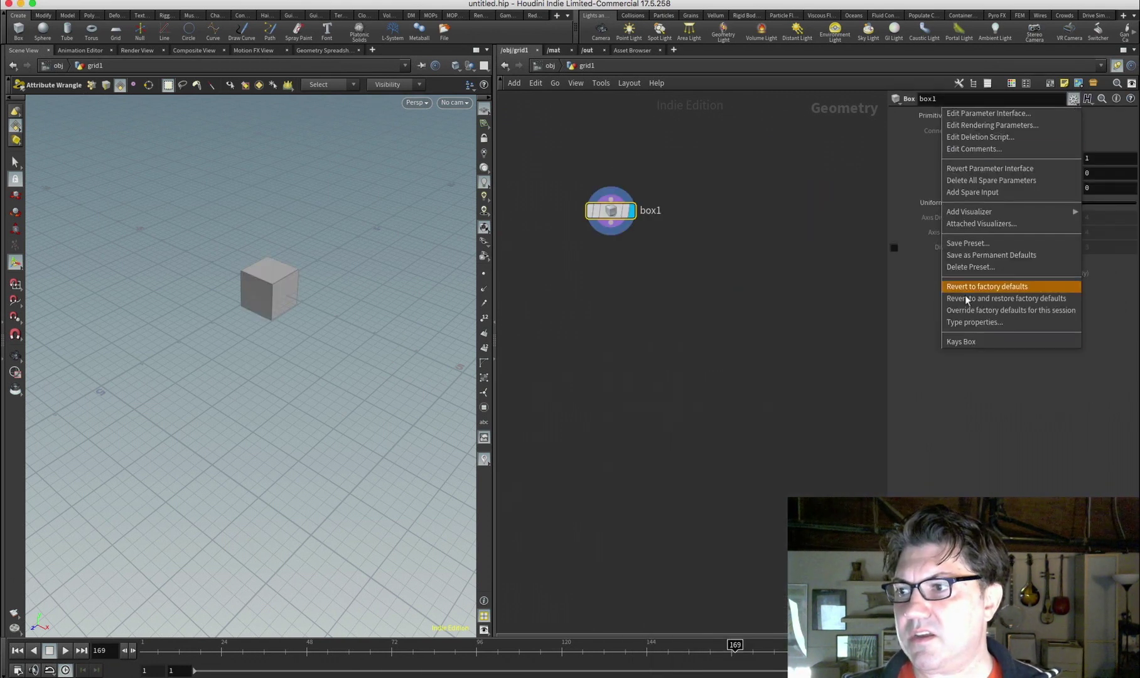
{"action": "left_click", "coordinate": [961, 342]}
{"action": "key", "text": "Escape"}
{"action": "left_click_drag", "start_coordinate": [295, 298], "coordinate": [275, 286]}
{"action": "key", "text": "Tab"}
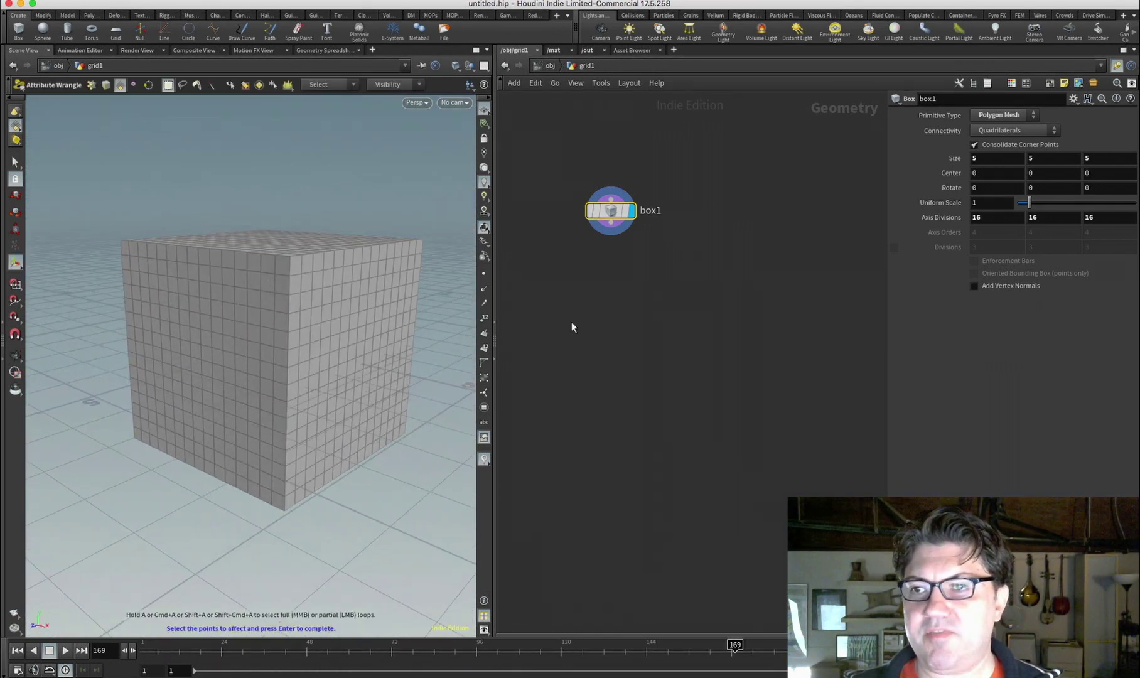
{"action": "left_click_drag", "start_coordinate": [319, 375], "coordinate": [313, 351]}
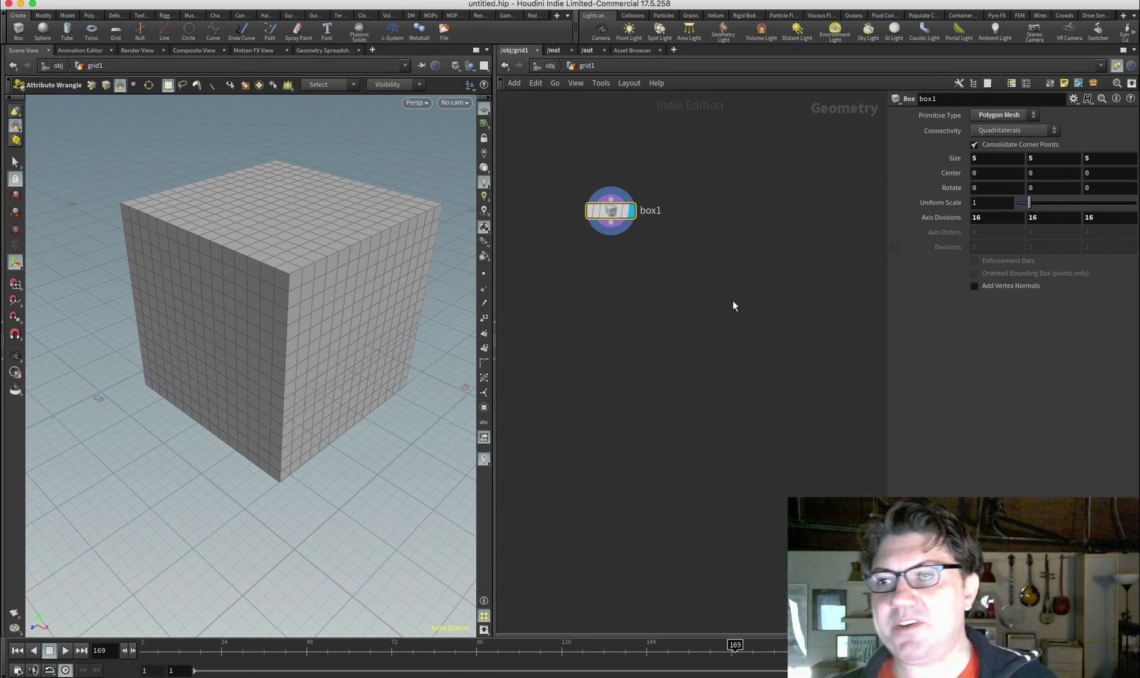
Delete the test box node from the geometry network
{"action": "left_click_drag", "start_coordinate": [695, 274], "coordinate": [607, 202]}
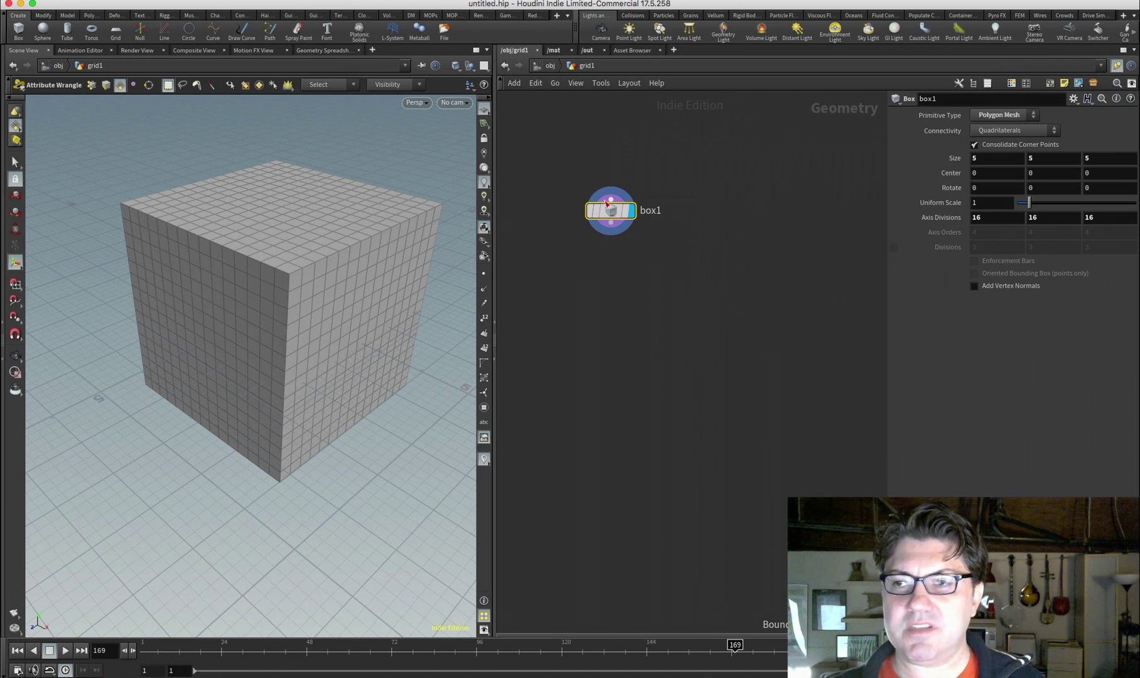
{"action": "left_click_drag", "start_coordinate": [673, 178], "coordinate": [599, 246]}
{"action": "key", "text": "Delete"}
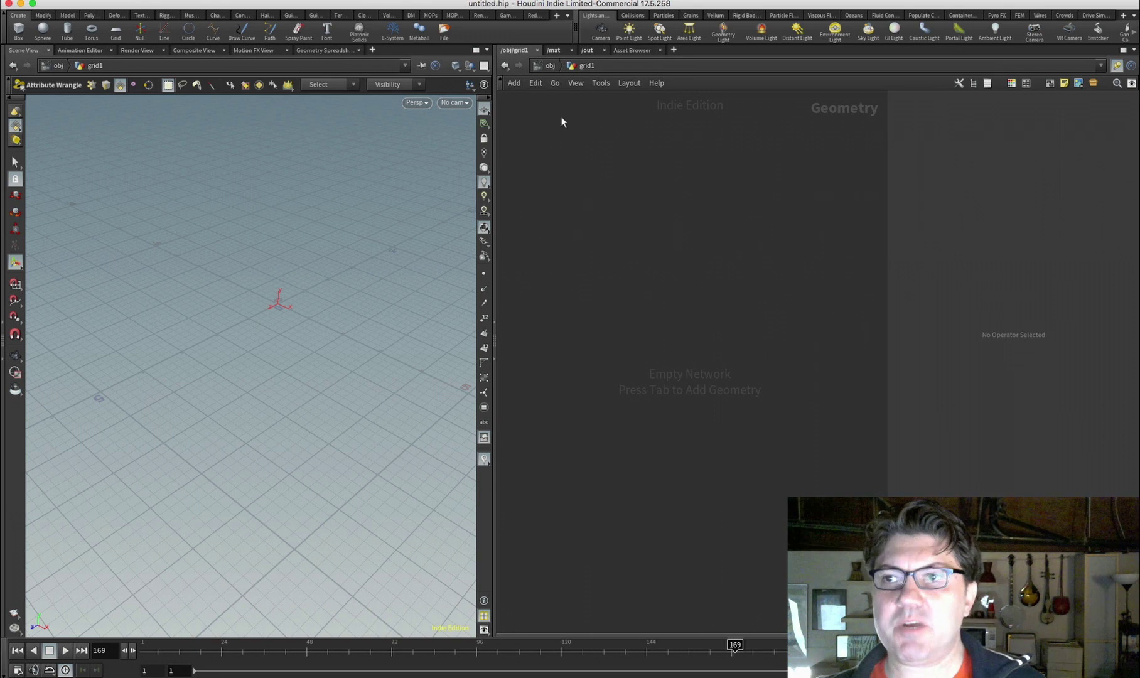
Add a Redshift RS Material Builder node to the empty /mat network
{"action": "left_click", "coordinate": [553, 50]}
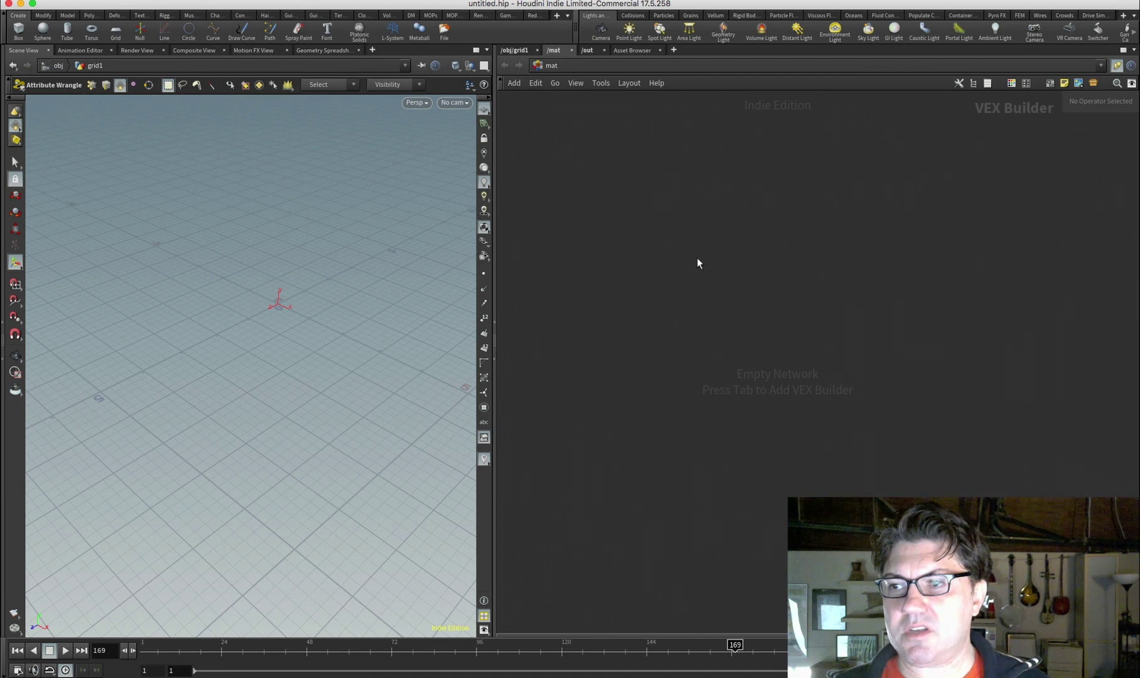
{"action": "key", "text": "Tab"}
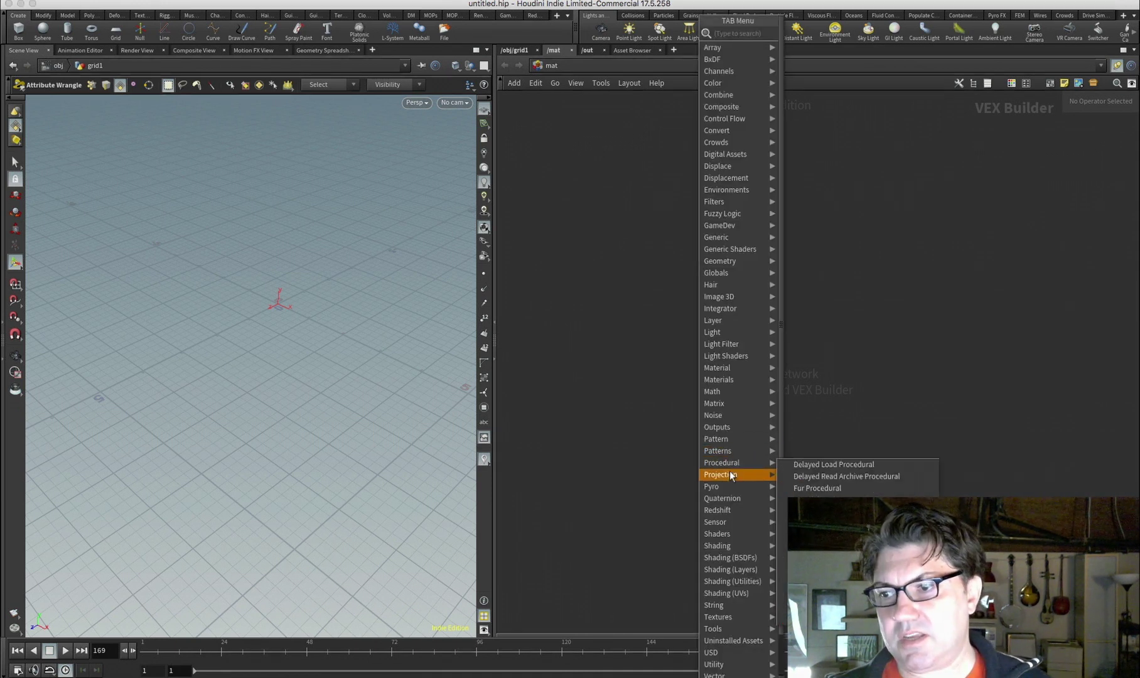
{"action": "mouse_move", "coordinate": [725, 512]}
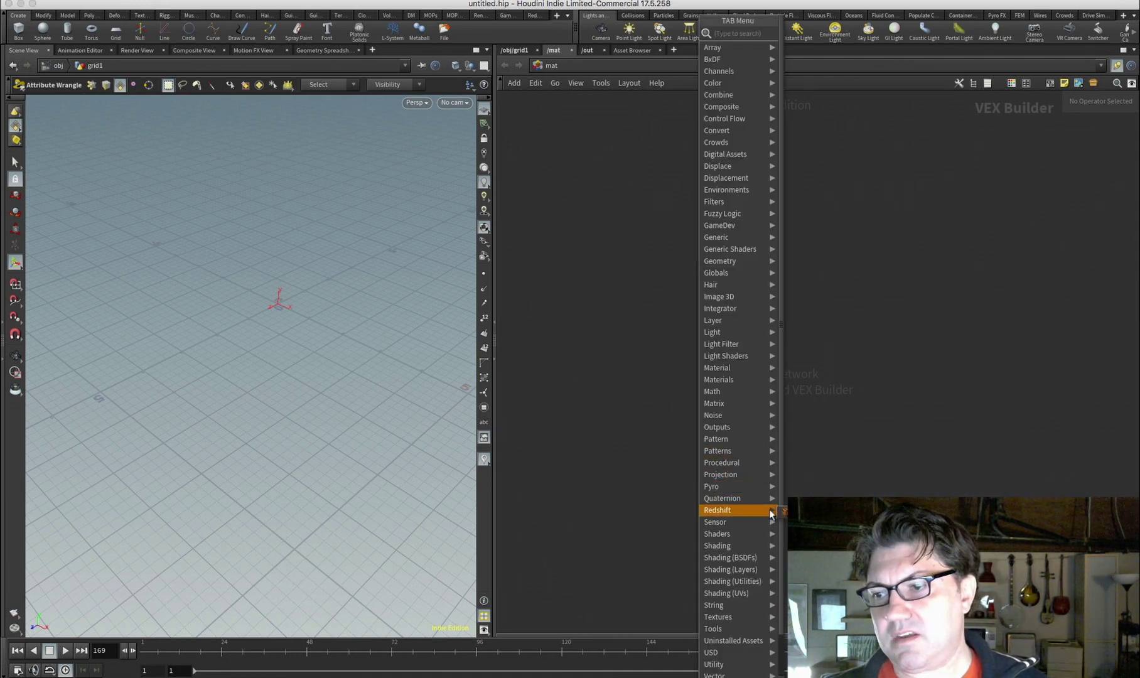
{"action": "left_click", "coordinate": [694, 276]}
{"action": "left_click", "coordinate": [694, 275]}
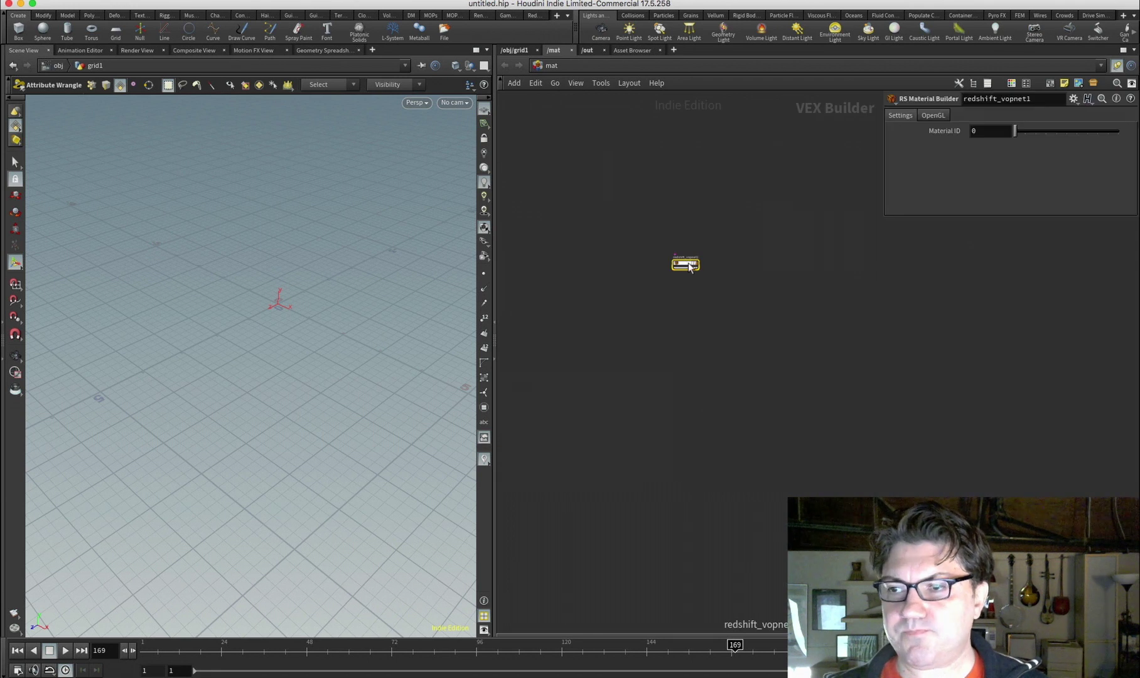
{"action": "scroll", "coordinate": [686, 263], "scroll_direction": "up", "scroll_amount": 3}
{"action": "left_click_drag", "start_coordinate": [777, 318], "coordinate": [650, 261]}
Rename the RS Material Builder node to RS_base_template
{"action": "double_click", "coordinate": [672, 239]}
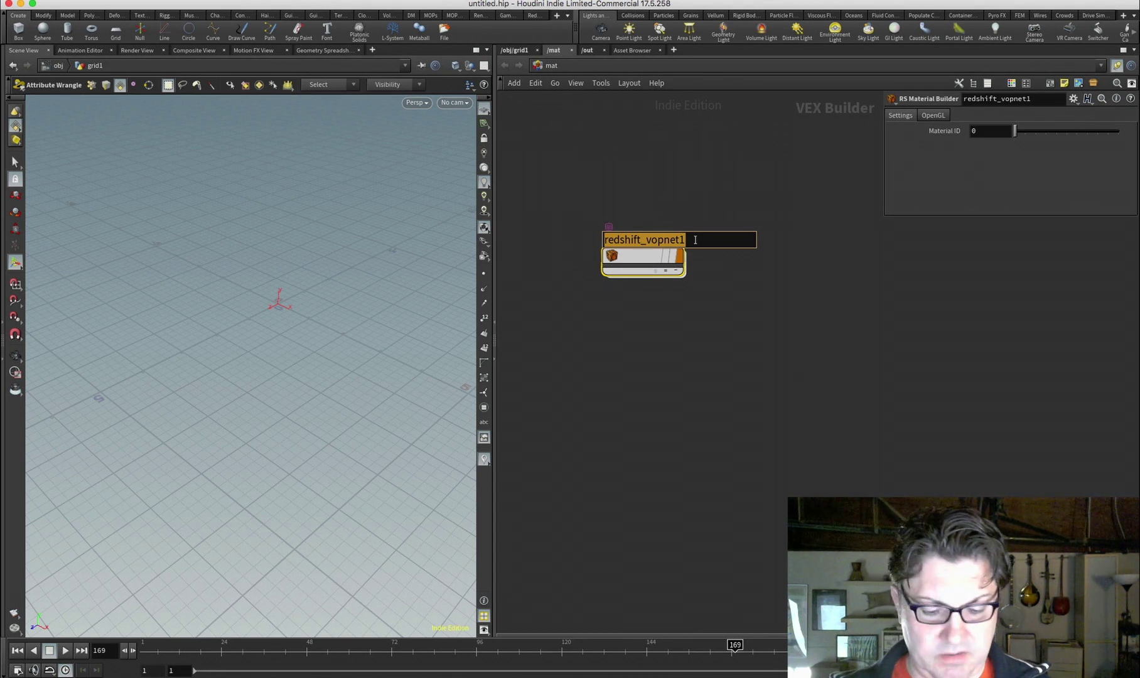
{"action": "type", "text": "base"}
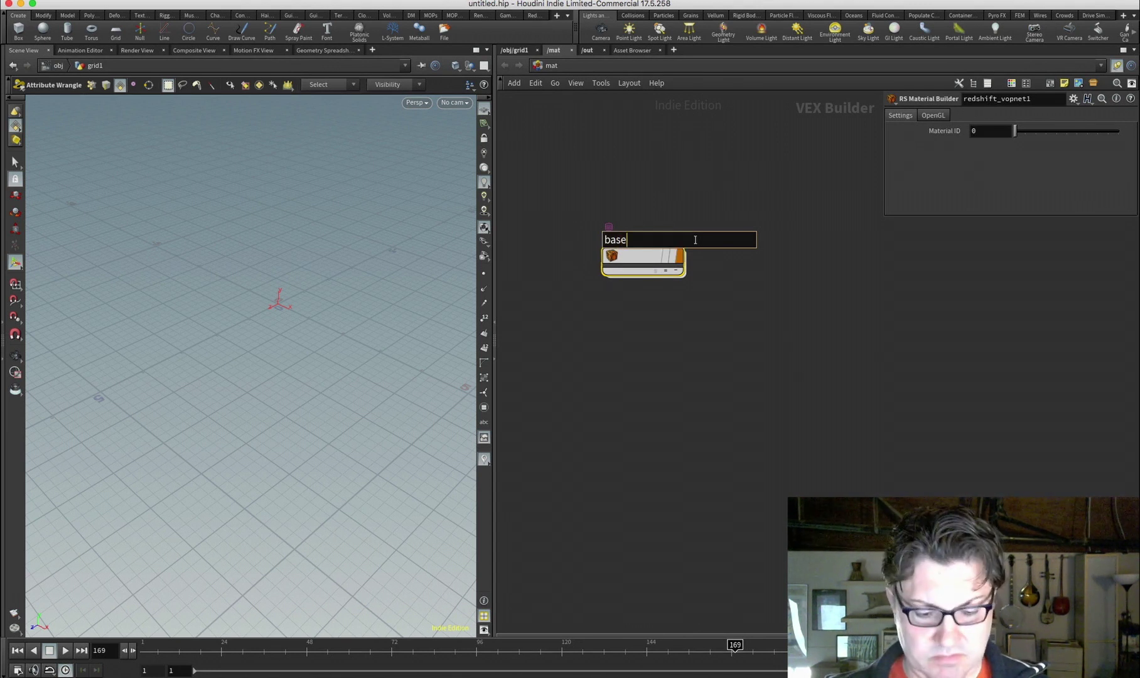
{"action": "double_click", "coordinate": [695, 240]}
{"action": "type", "text": "RS"}
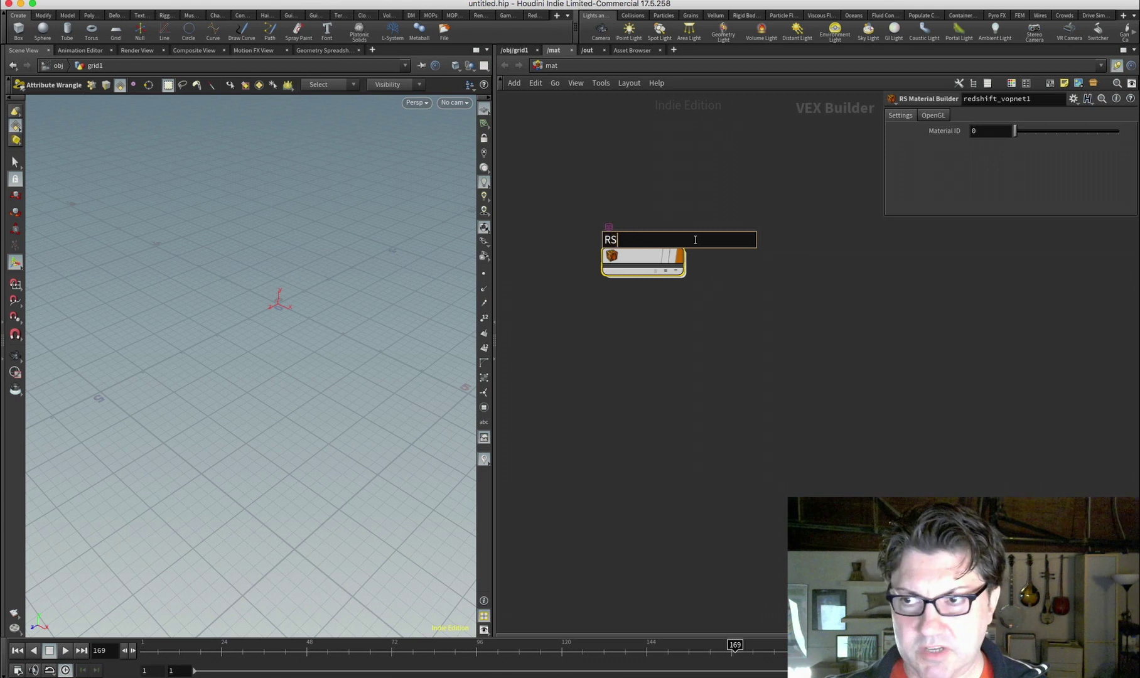
{"action": "type", "text": "_base"}
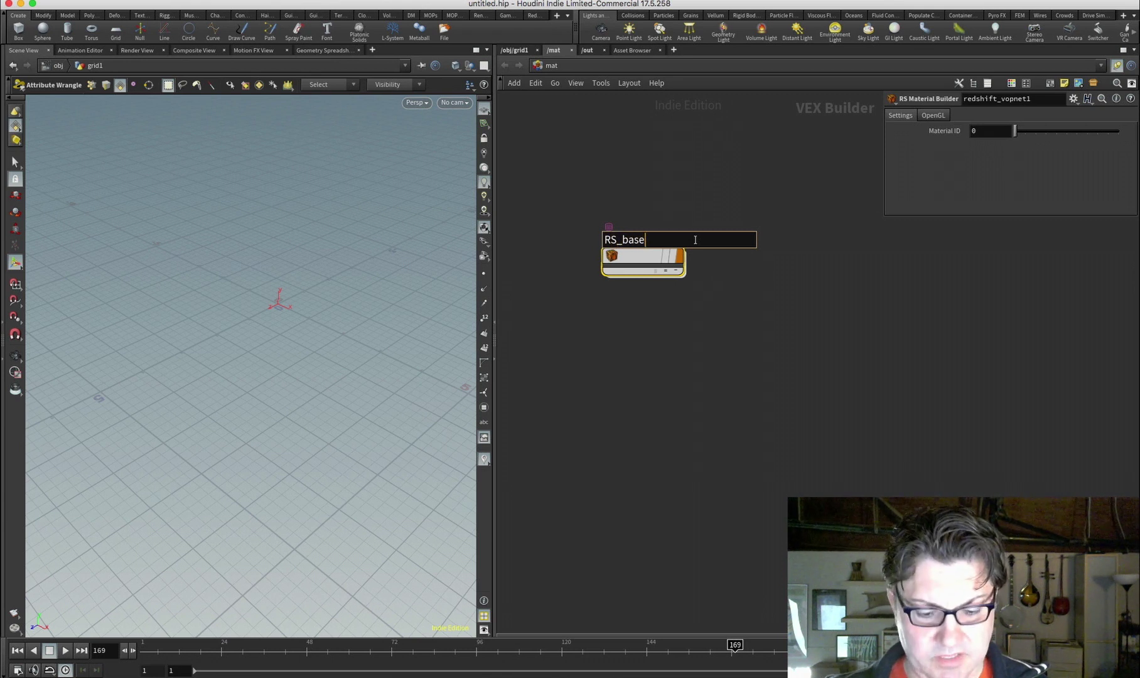
{"action": "type", "text": "_materia"}
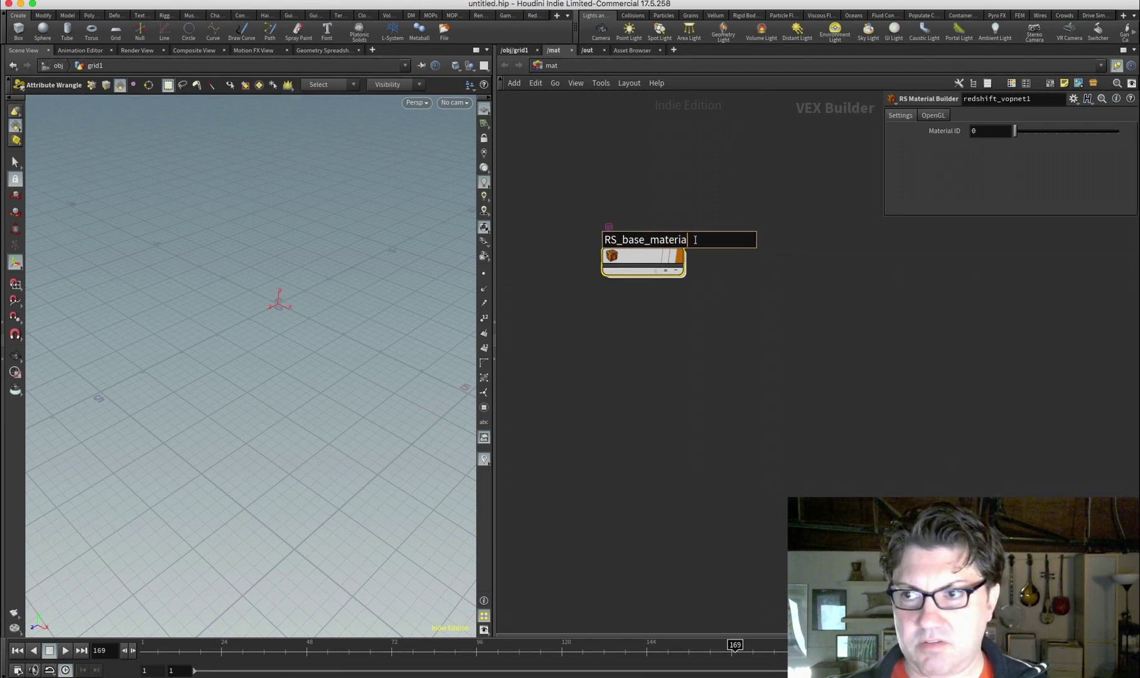
{"action": "type", "text": "l"}
{"action": "key", "text": "BackSpace"}
{"action": "key", "text": "BackSpace"}
{"action": "key", "text": "BackSpace"}
{"action": "key", "text": "BackSpace"}
{"action": "key", "text": "BackSpace"}
{"action": "key", "text": "BackSpace"}
{"action": "key", "text": "BackSpace"}
{"action": "key", "text": "BackSpace"}
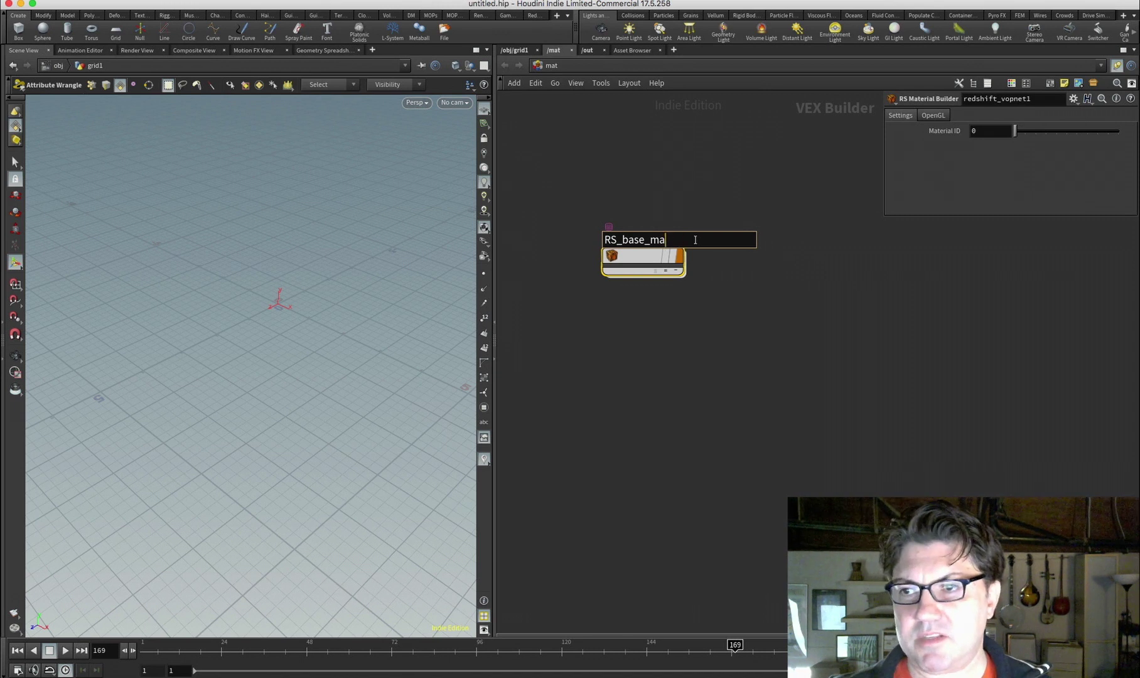
{"action": "type", "text": "template"}
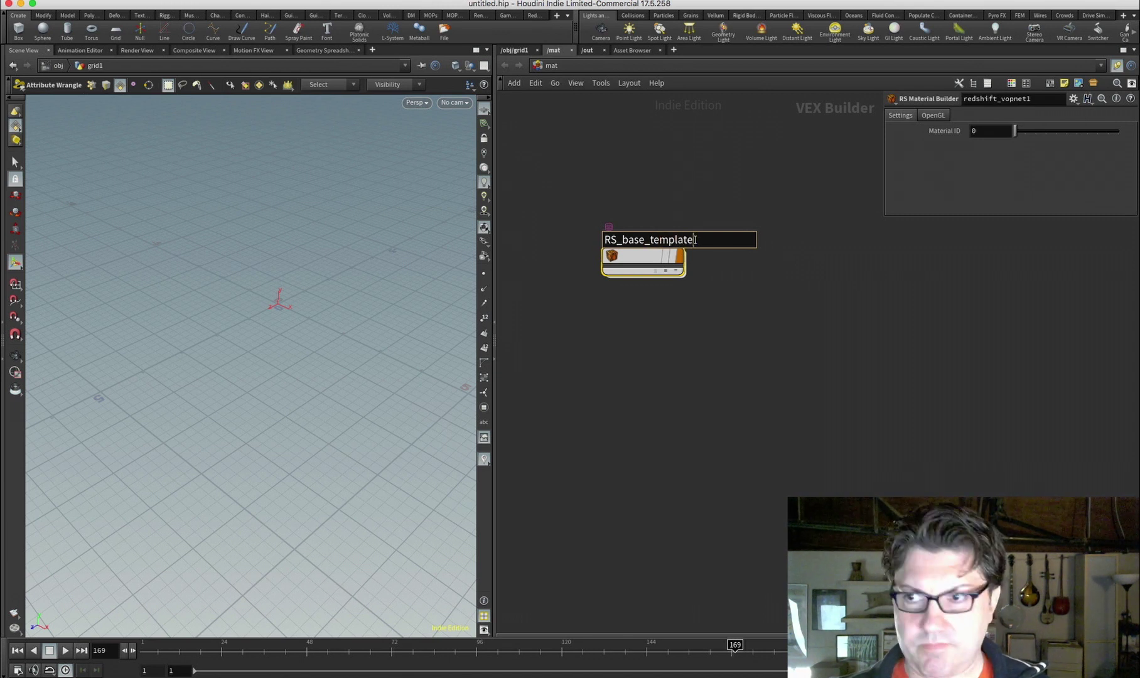
{"action": "key", "text": "Return"}
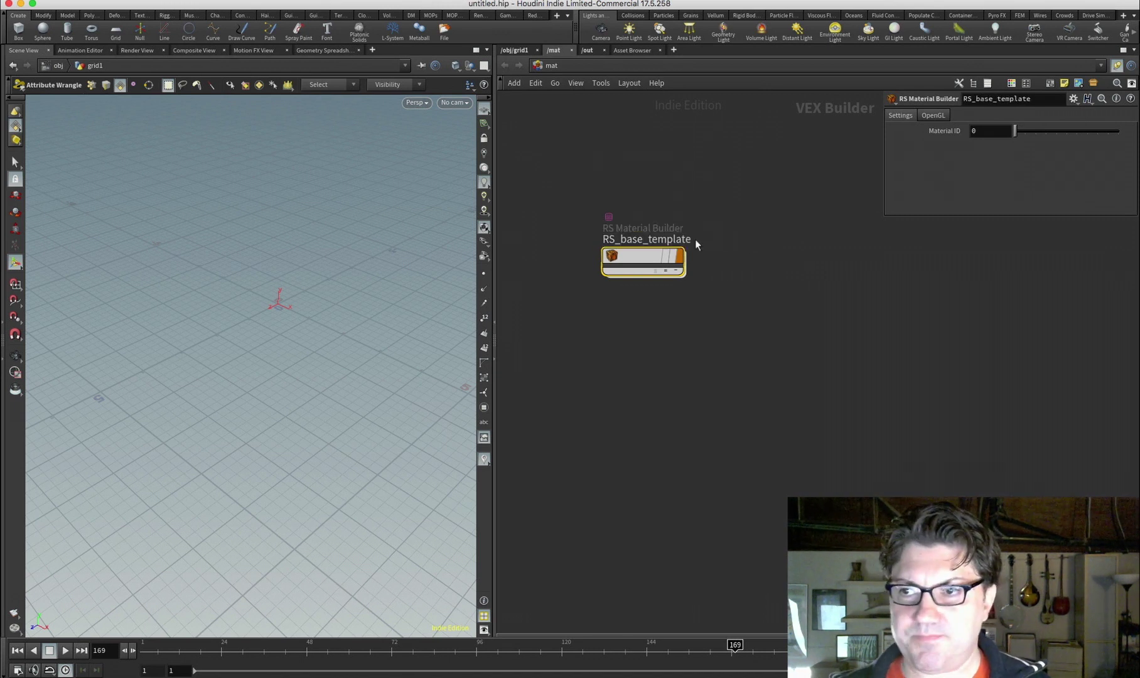
Inside RS_base_template, add an RS Material node and connect its outColor to the Surface input of redshift_material1
{"action": "double_click", "coordinate": [640, 257]}
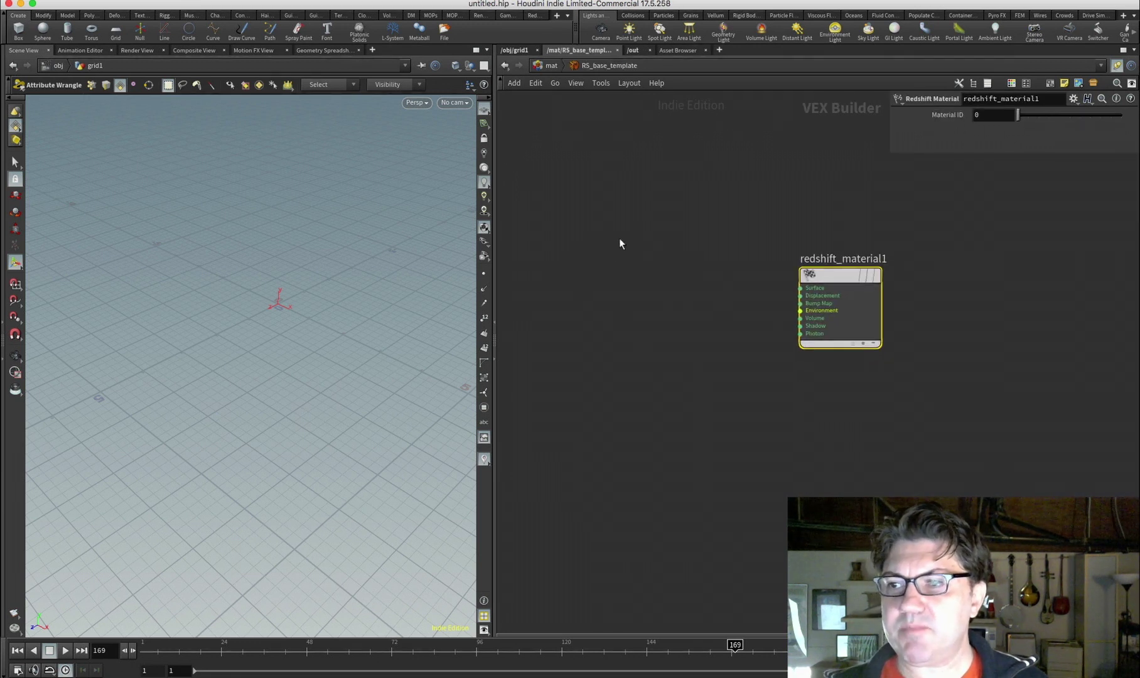
{"action": "key", "text": "Tab"}
{"action": "mouse_move", "coordinate": [620, 322]}
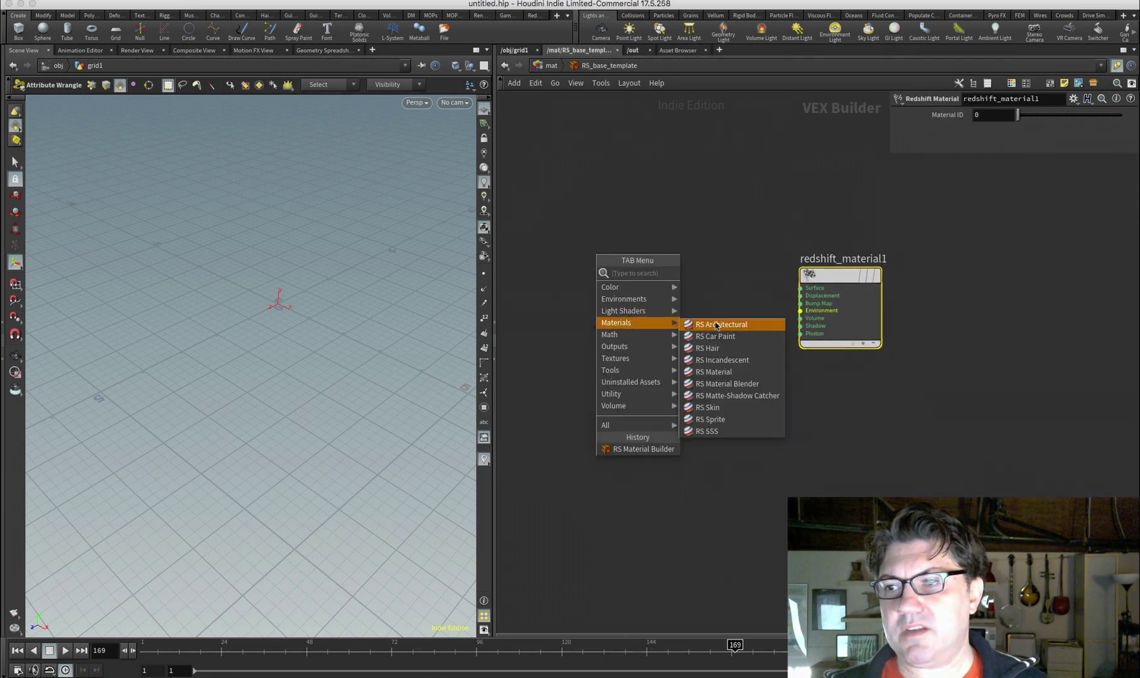
{"action": "left_click", "coordinate": [732, 375]}
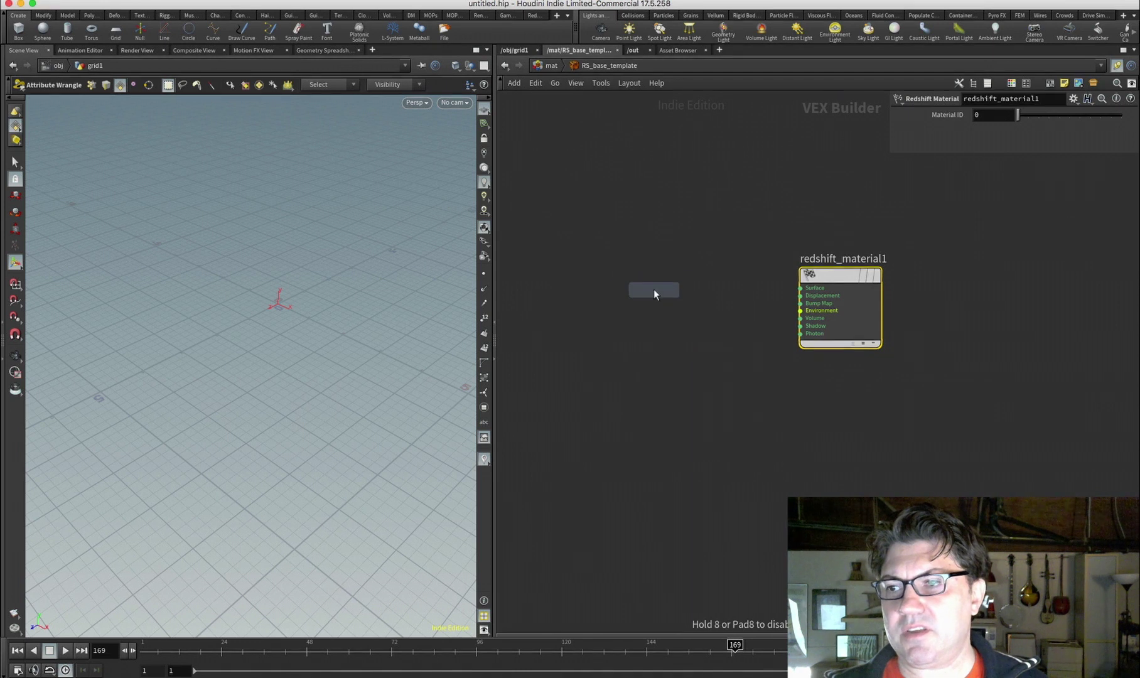
{"action": "left_click", "coordinate": [653, 289]}
{"action": "left_click_drag", "start_coordinate": [694, 303], "coordinate": [801, 287]}
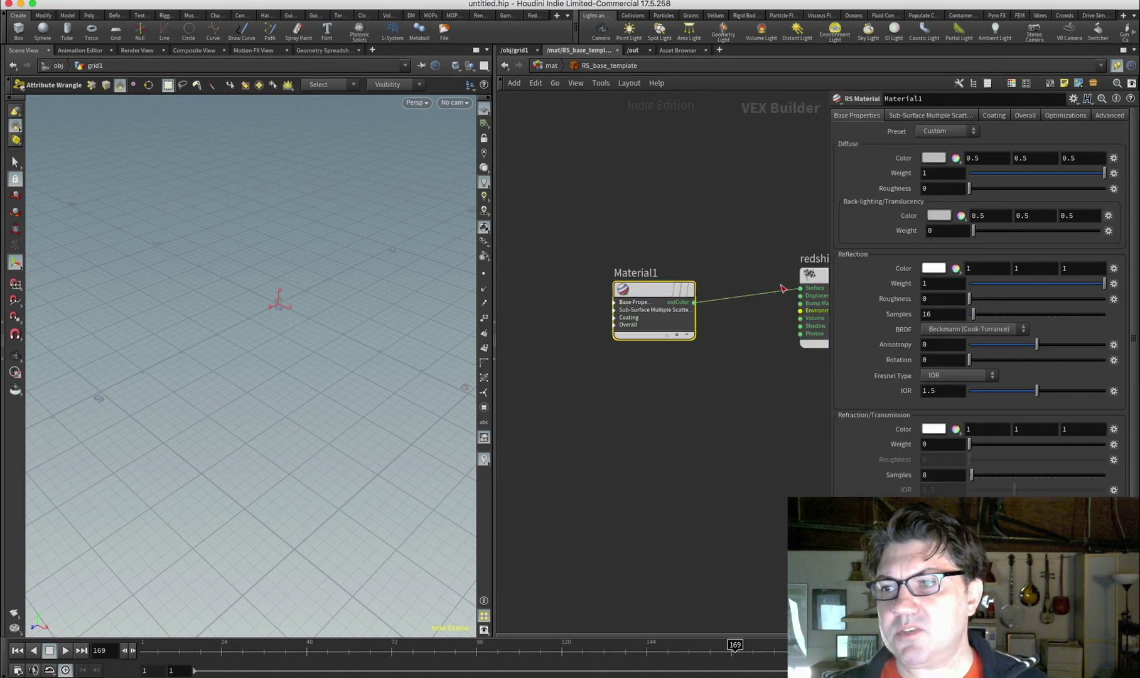
{"action": "left_click_drag", "start_coordinate": [655, 290], "coordinate": [685, 261]}
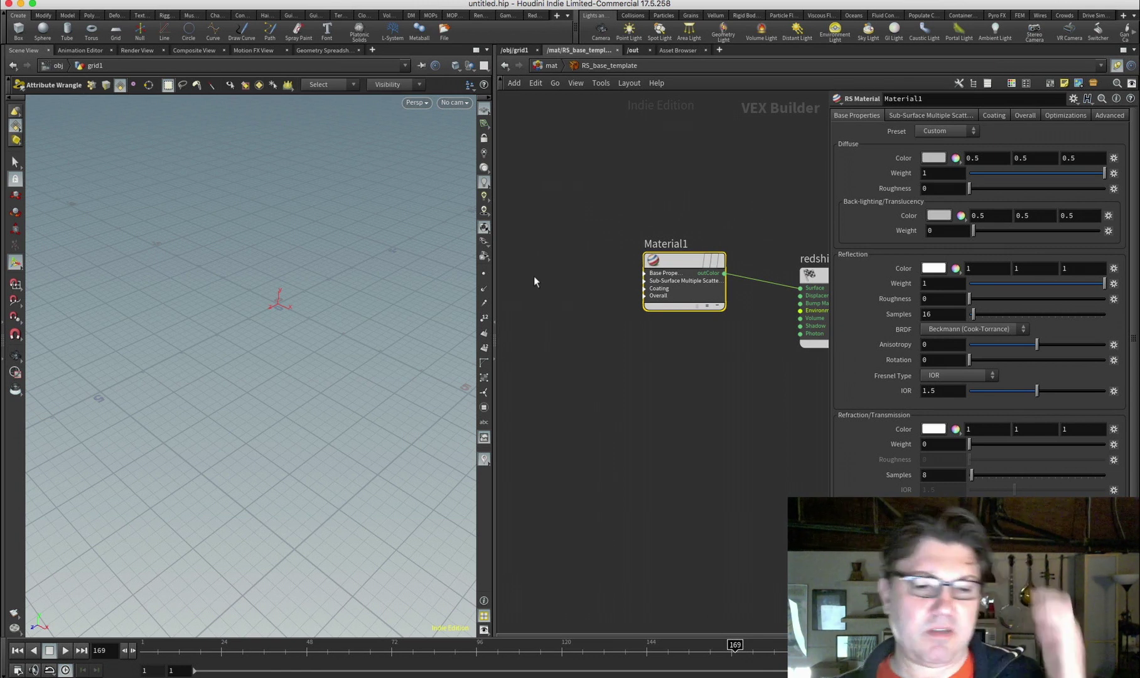
Add an RS Texture node beside Material1 and rename it Albedo
{"action": "key", "text": "Tab"}
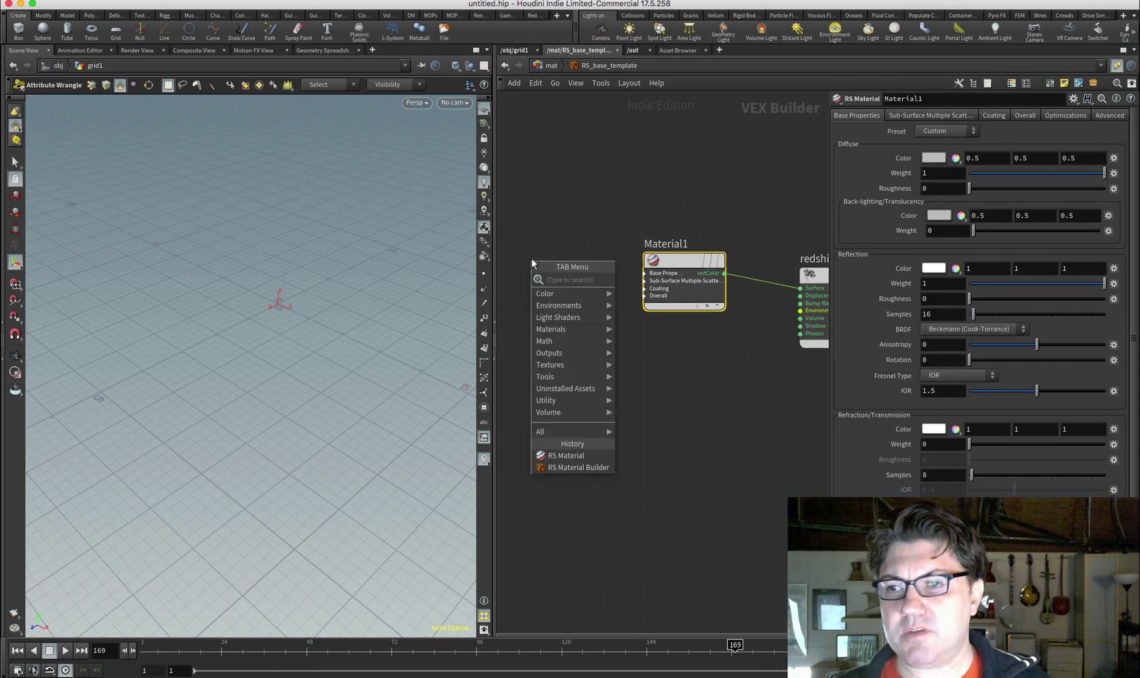
{"action": "type", "text": "tex"}
{"action": "key", "text": "Return"}
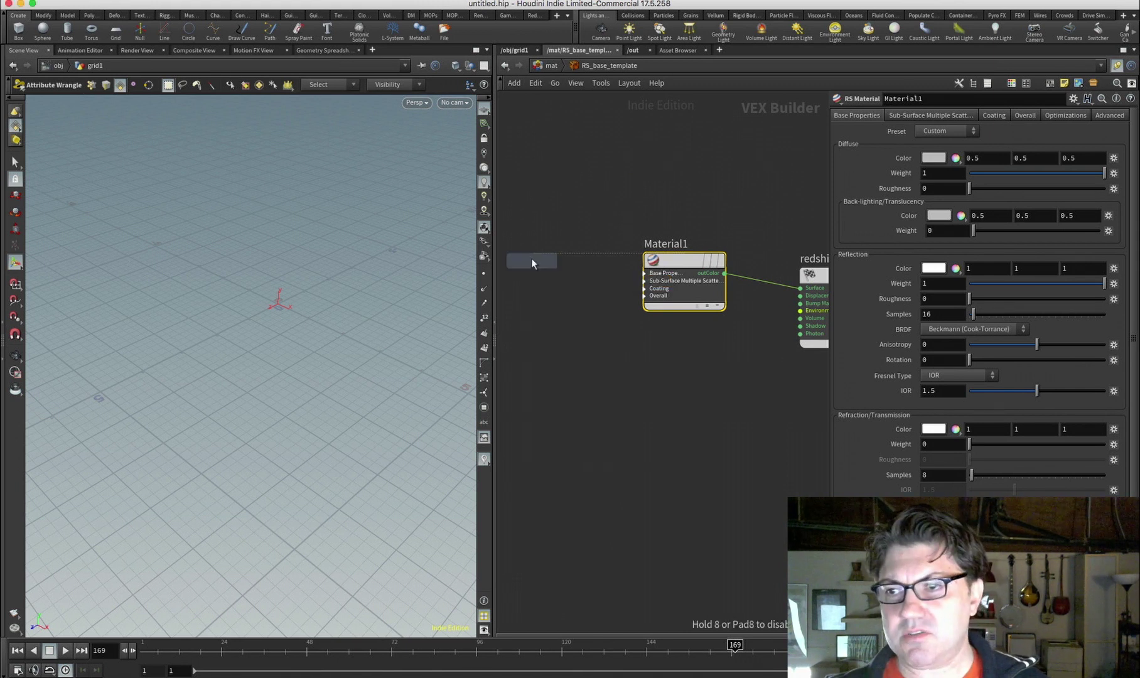
{"action": "left_click", "coordinate": [532, 258]}
{"action": "left_click_drag", "start_coordinate": [532, 258], "coordinate": [553, 242]}
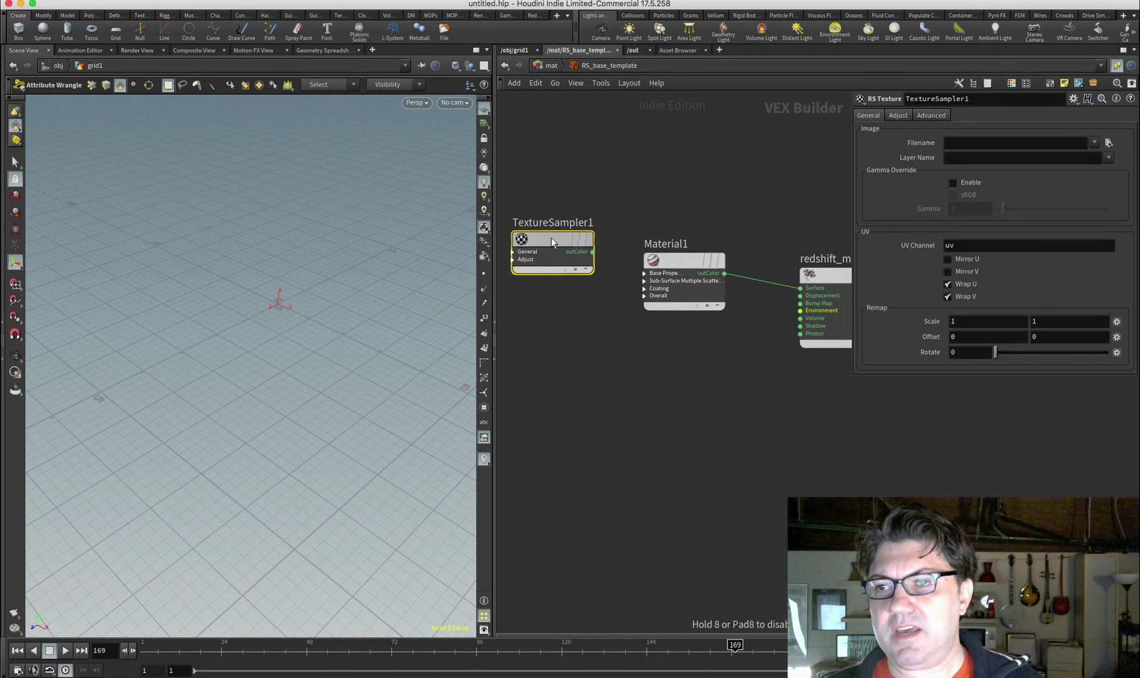
{"action": "double_click", "coordinate": [590, 223]}
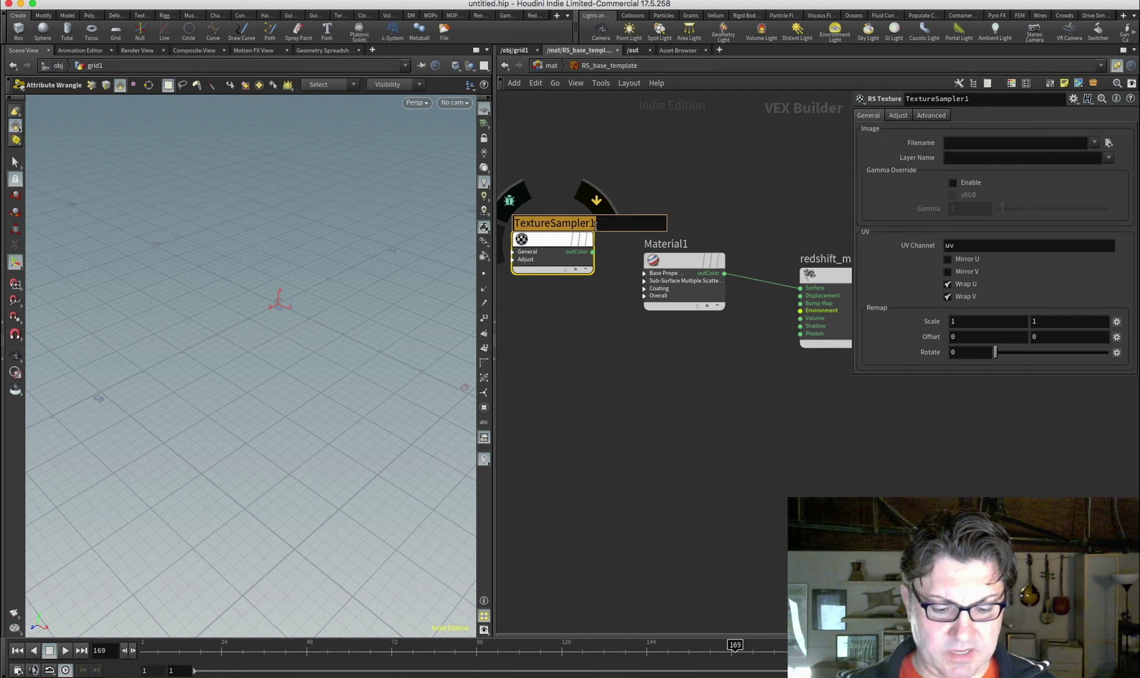
{"action": "type", "text": "Albedo"}
{"action": "key", "text": "Return"}
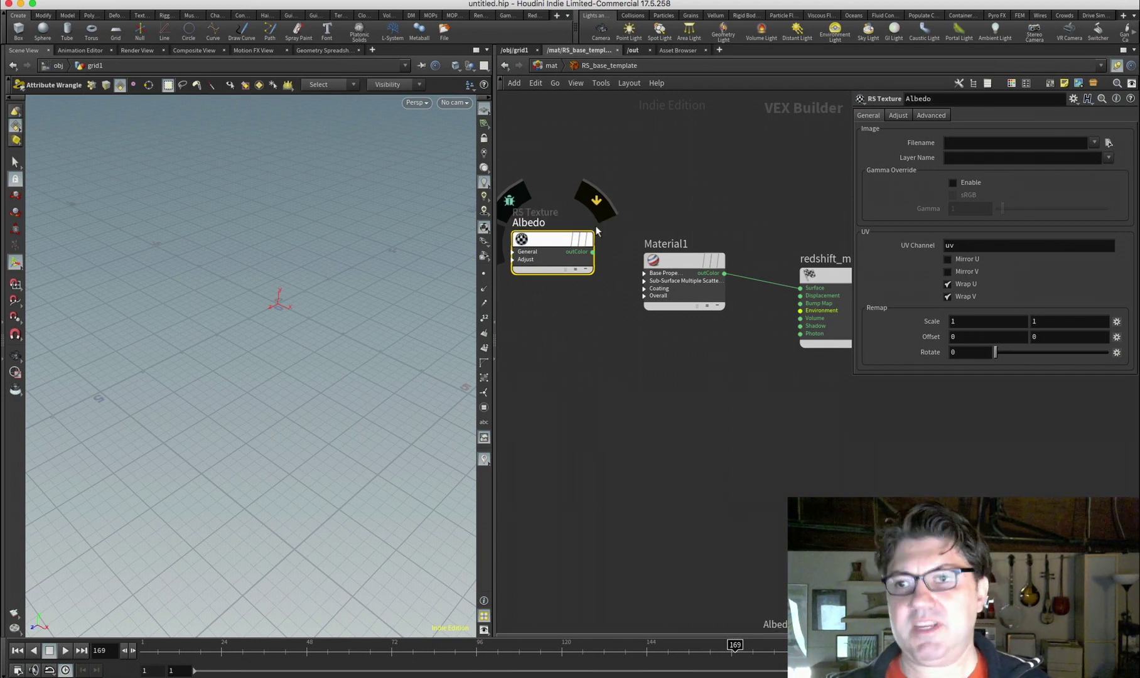
Connect the Albedo texture's outColor to an input in Material1's Base Properties group
{"action": "left_click_drag", "start_coordinate": [593, 252], "coordinate": [644, 273]}
{"action": "left_click", "coordinate": [667, 298]}
{"action": "left_click", "coordinate": [549, 319]}
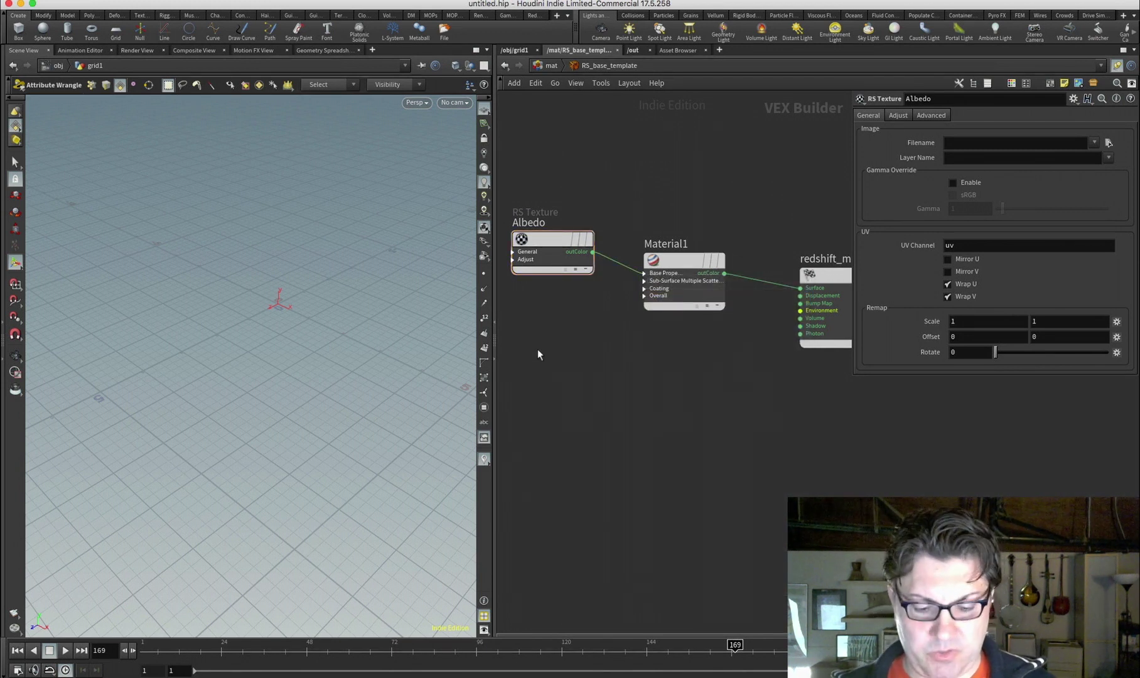
Add an RS Texture node below the Albedo texture and rename it Roughness
{"action": "key", "text": "Tab"}
{"action": "type", "text": "te"}
{"action": "key", "text": "Return"}
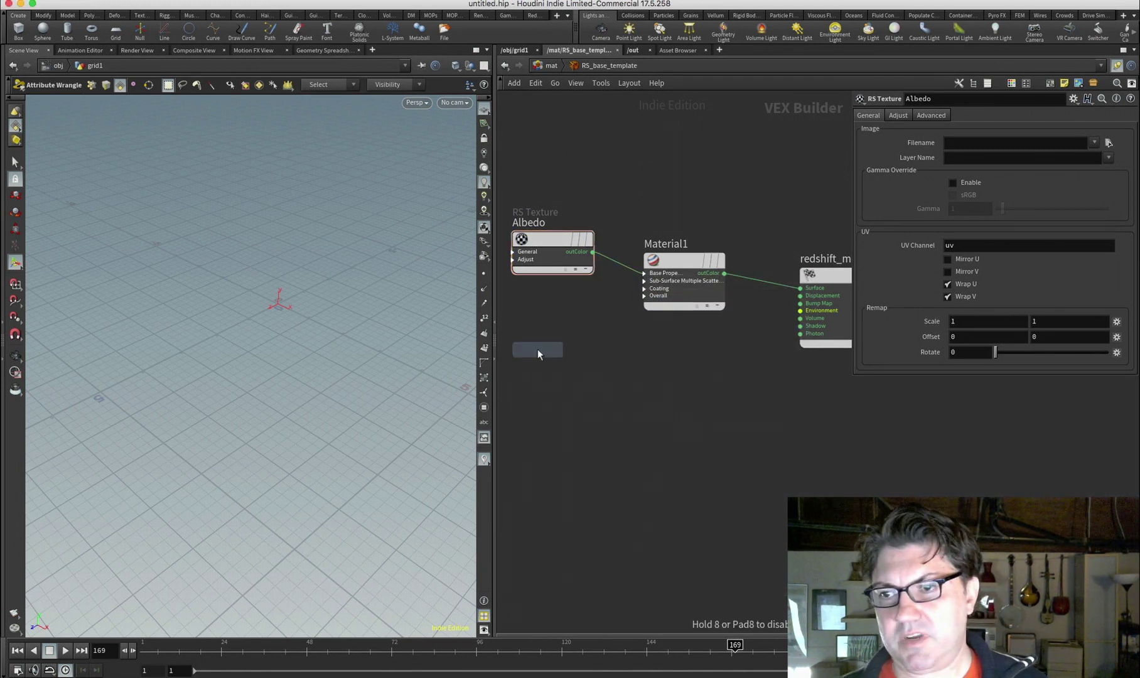
{"action": "left_click", "coordinate": [540, 349]}
{"action": "left_click_drag", "start_coordinate": [545, 351], "coordinate": [564, 366]}
{"action": "double_click", "coordinate": [568, 347]}
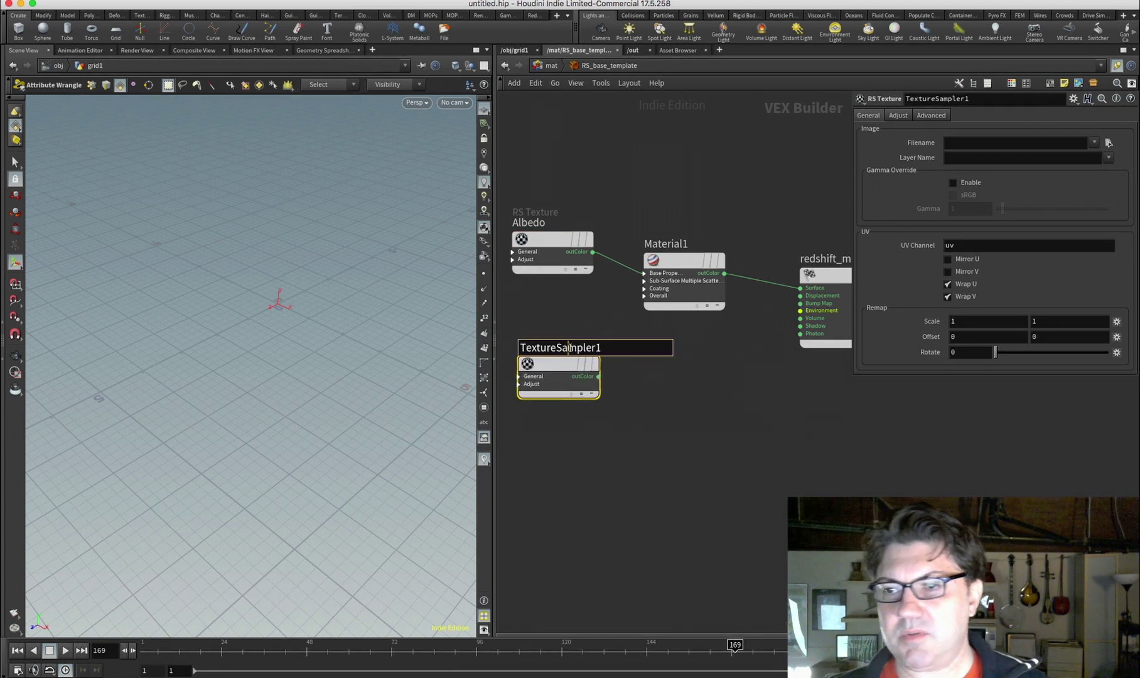
{"action": "type", "text": "Roughness"}
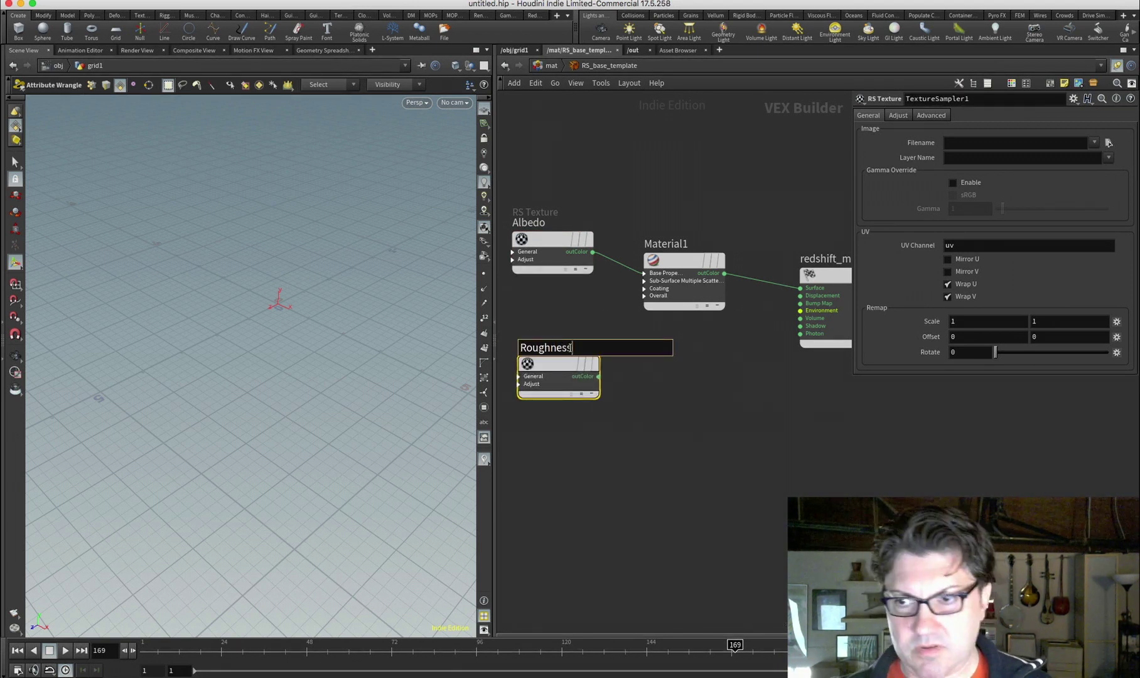
{"action": "key", "text": "Return"}
Enable the Roughness texture's gamma override, connect its outColor to Material1's refl_roughness input, and move the node closer to Albedo
{"action": "mouse_move", "coordinate": [555, 364]}
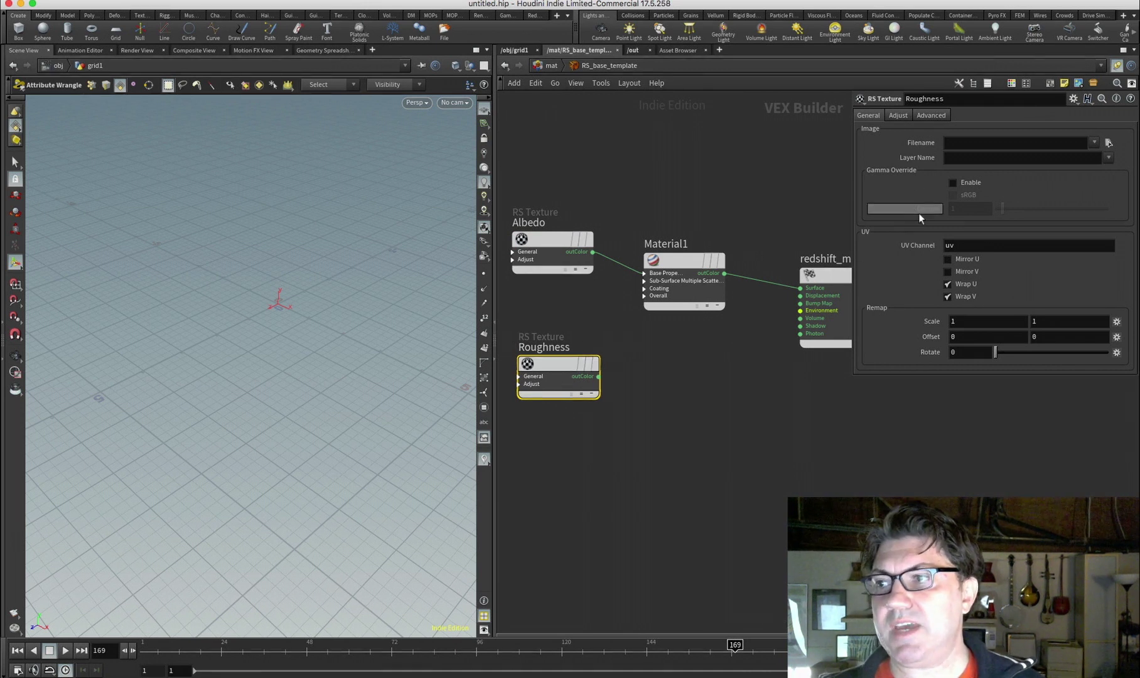
{"action": "left_click", "coordinate": [953, 182]}
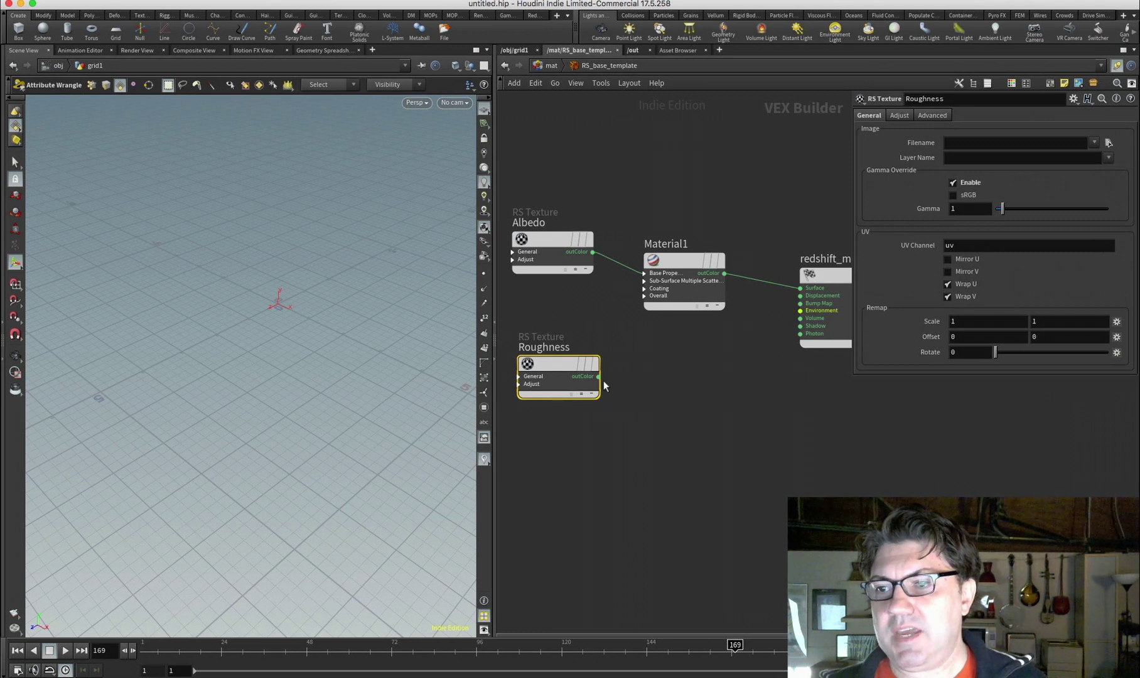
{"action": "left_click_drag", "start_coordinate": [601, 380], "coordinate": [641, 275]}
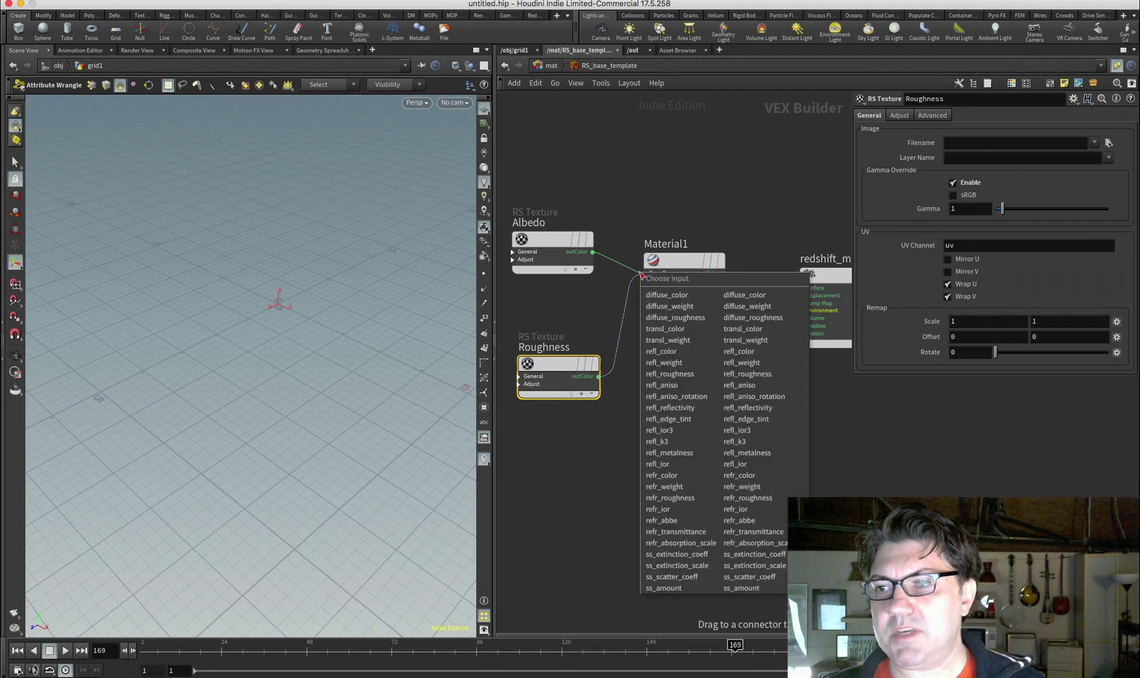
{"action": "left_click", "coordinate": [693, 375]}
{"action": "left_click_drag", "start_coordinate": [560, 359], "coordinate": [561, 323]}
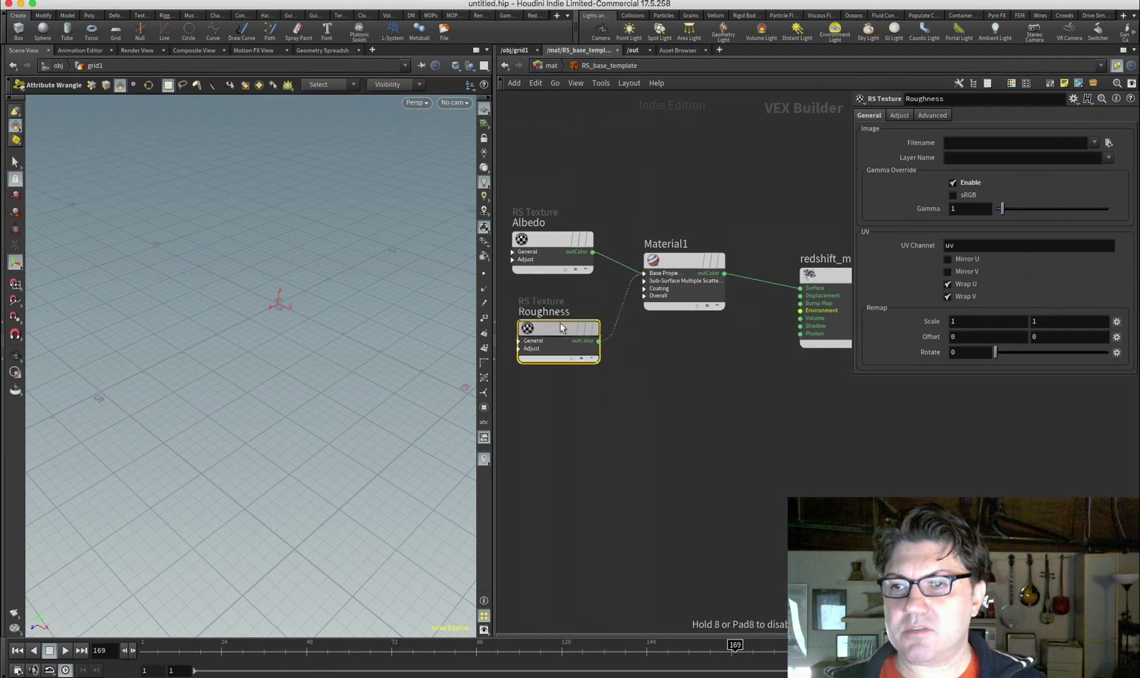
Add another RS Texture node below Roughness and rename it AO_Cavity
{"action": "key", "text": "Tab"}
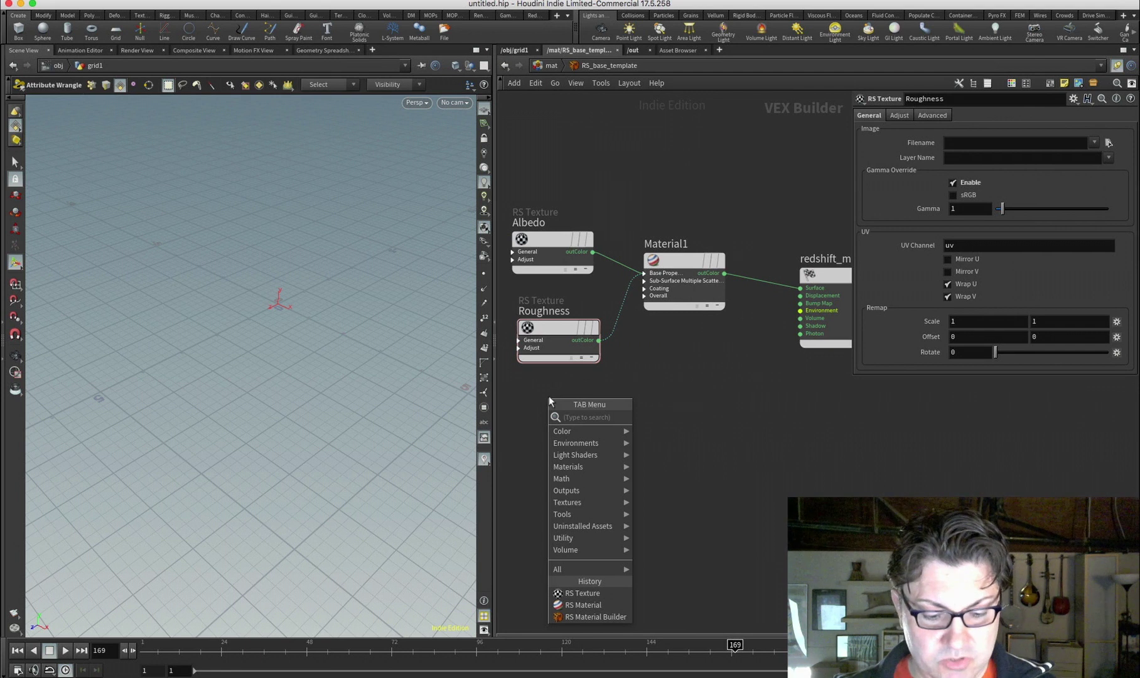
{"action": "type", "text": "text"}
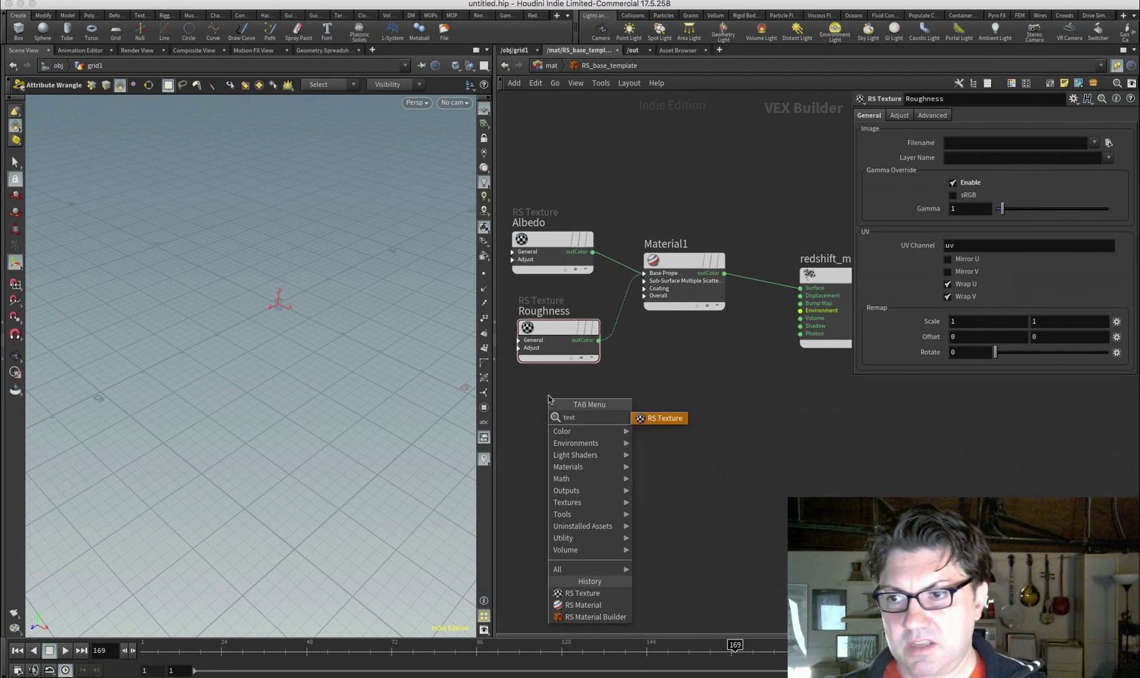
{"action": "key", "text": "Return"}
{"action": "left_click", "coordinate": [552, 412]}
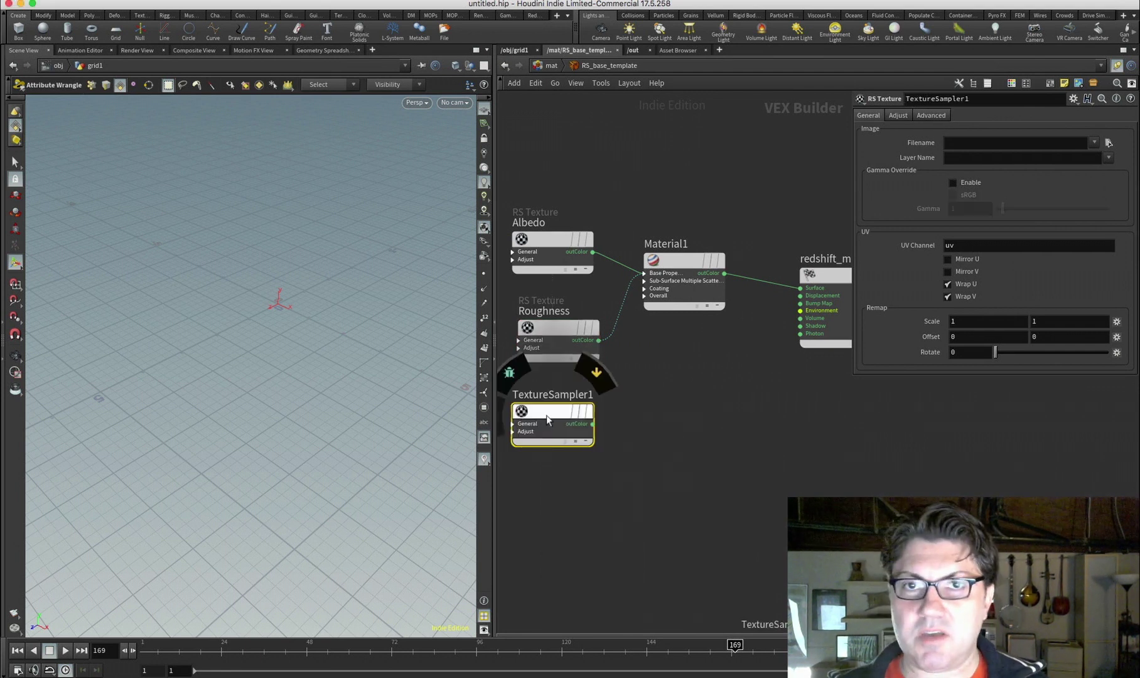
{"action": "left_click_drag", "start_coordinate": [554, 414], "coordinate": [561, 420]}
{"action": "double_click", "coordinate": [574, 400]}
{"action": "type", "text": "AO"}
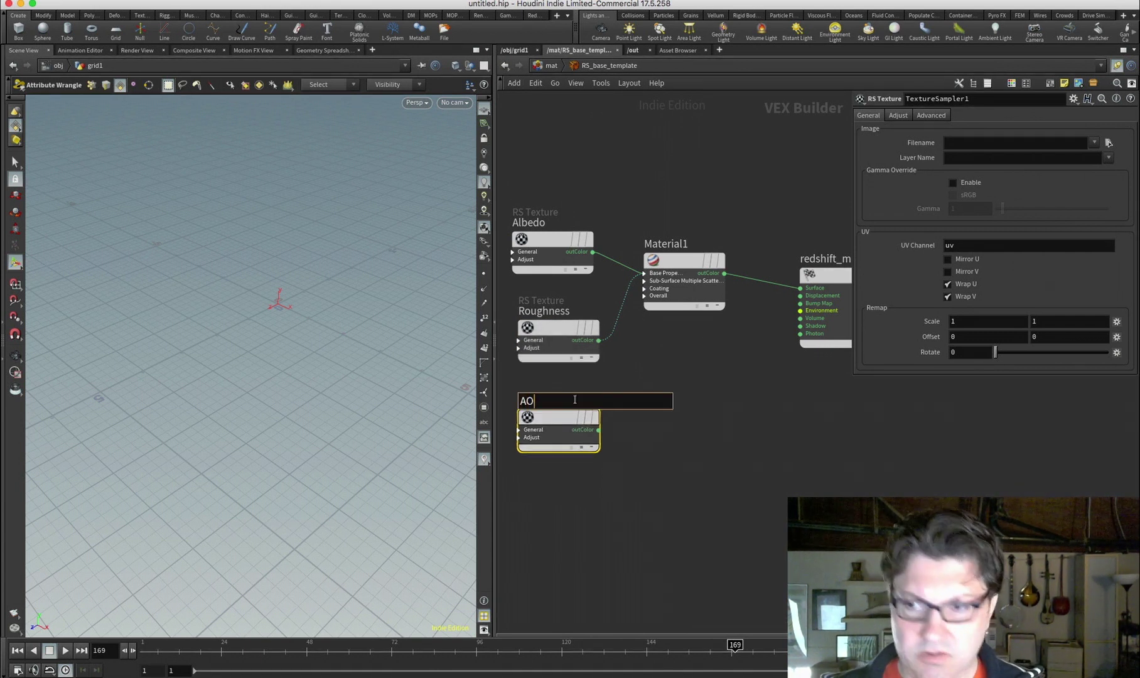
{"action": "type", "text": "_Cavity"}
{"action": "key", "text": "Return"}
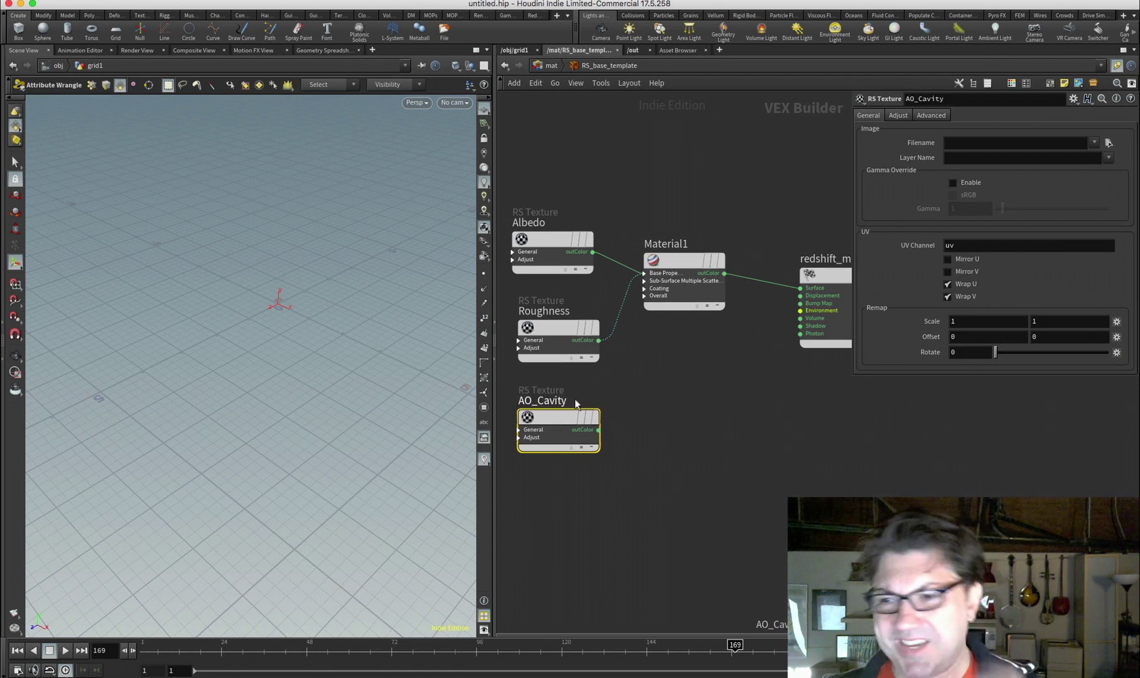
Enable the AO_Cavity texture's gamma override, connect its outColor to Material1's overall_color input, and align the node under Roughness
{"action": "left_click_drag", "start_coordinate": [562, 418], "coordinate": [555, 419]}
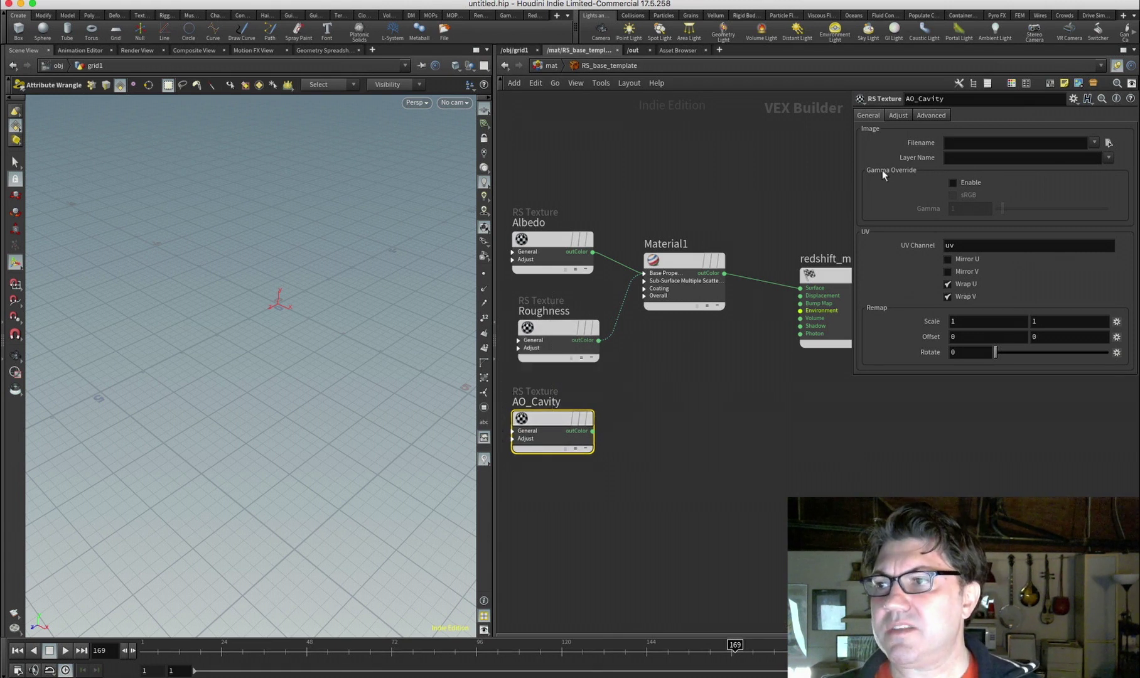
{"action": "left_click", "coordinate": [953, 182]}
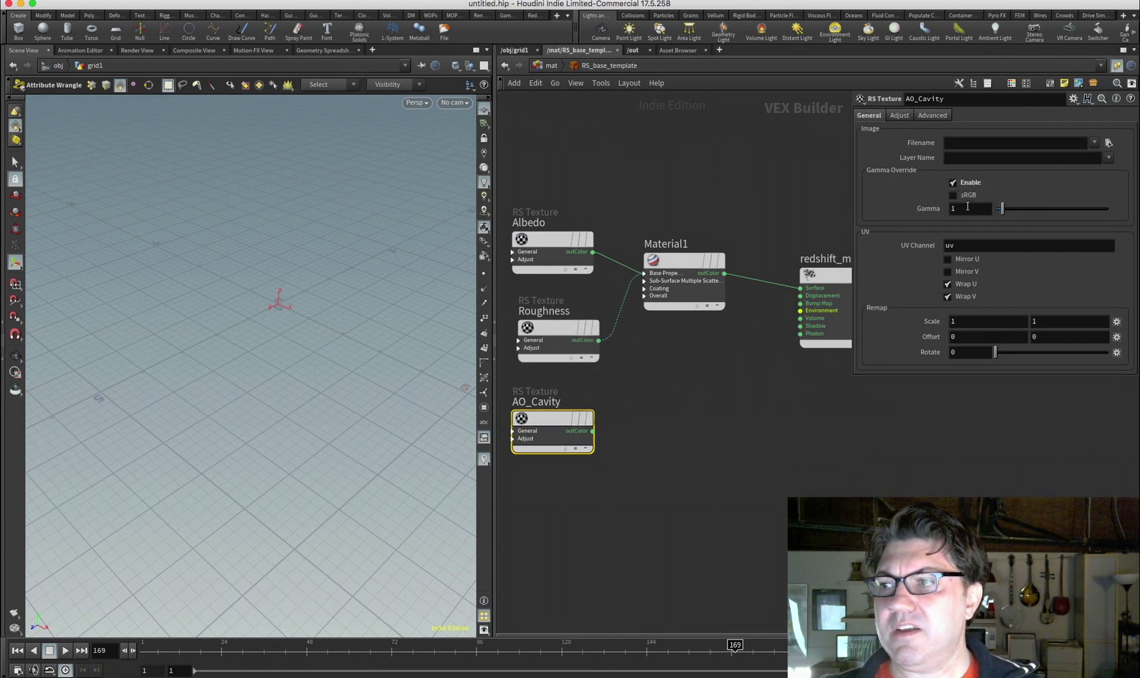
{"action": "left_click_drag", "start_coordinate": [593, 431], "coordinate": [654, 296]}
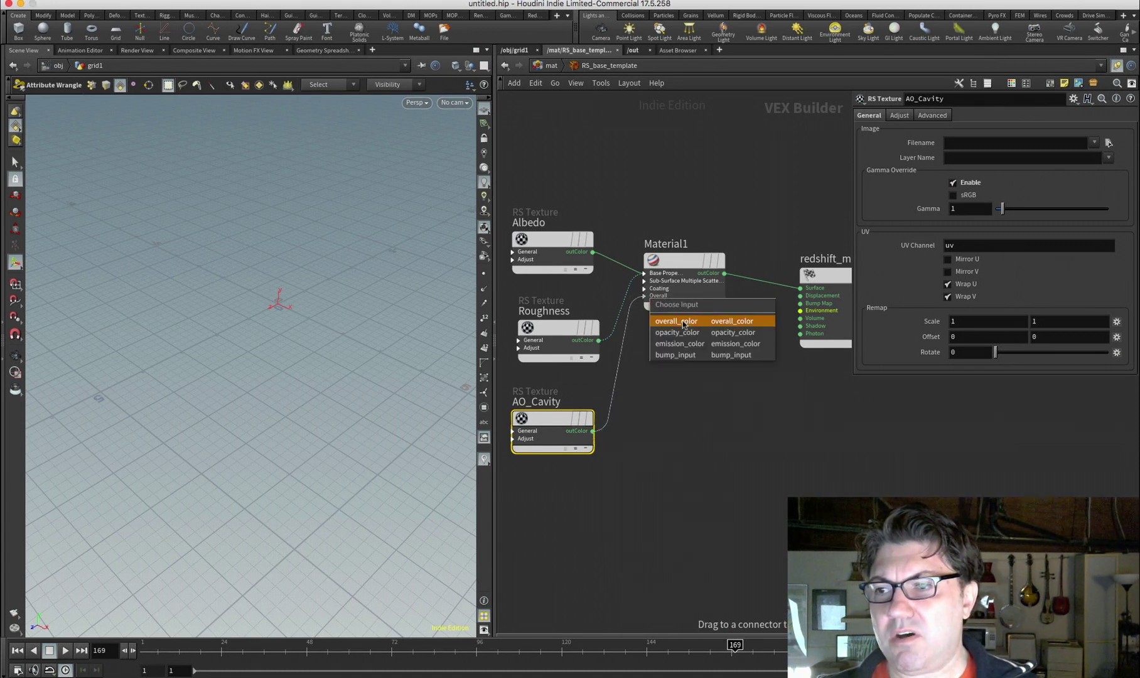
{"action": "left_click", "coordinate": [684, 323]}
{"action": "mouse_move", "coordinate": [543, 420]}
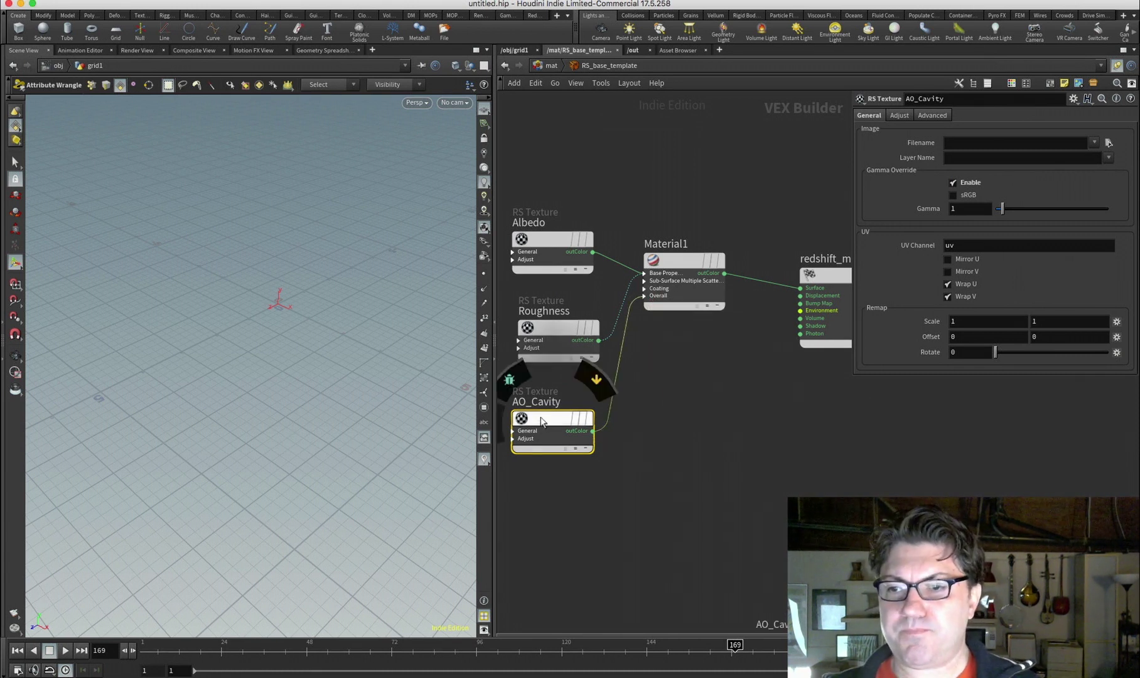
{"action": "left_click_drag", "start_coordinate": [543, 420], "coordinate": [549, 401]}
Add an RS Texture node below AO_Cavity and rename it Normal
{"action": "key", "text": "Tab"}
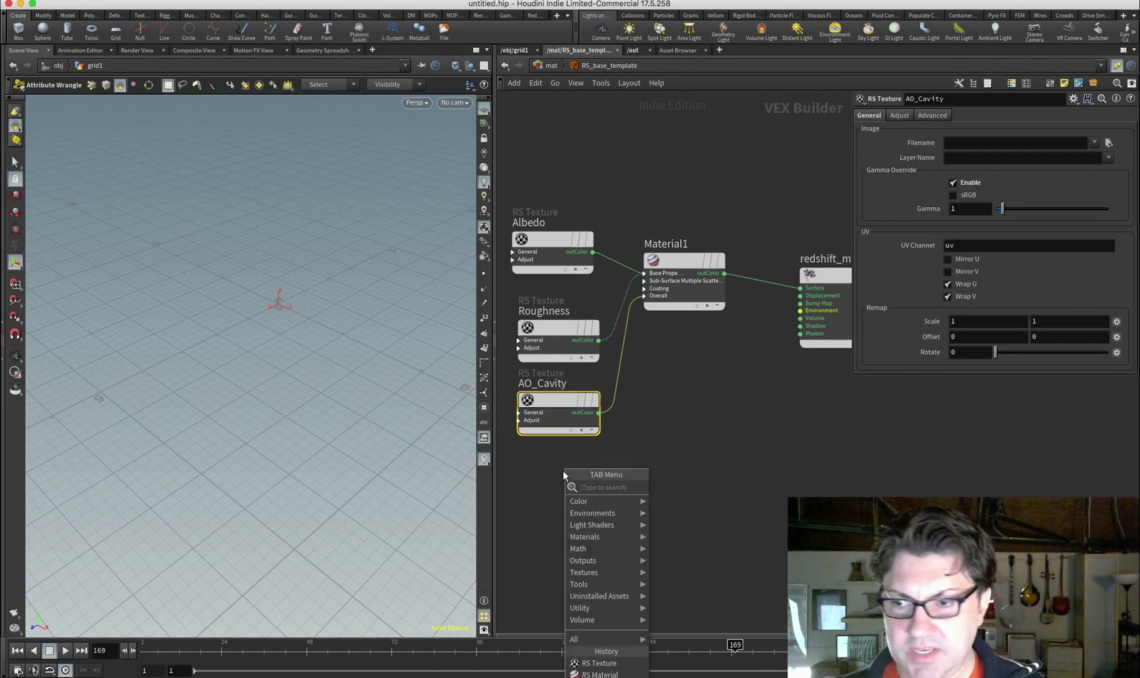
{"action": "type", "text": "tex"}
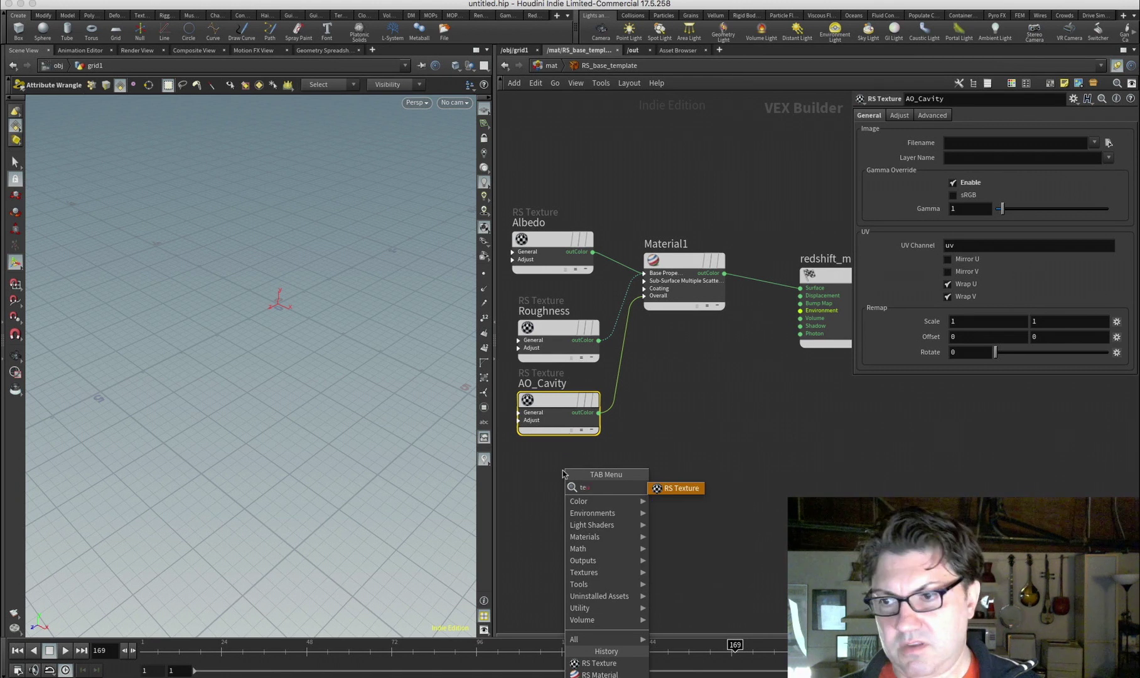
{"action": "key", "text": "Return"}
{"action": "left_click", "coordinate": [564, 470]}
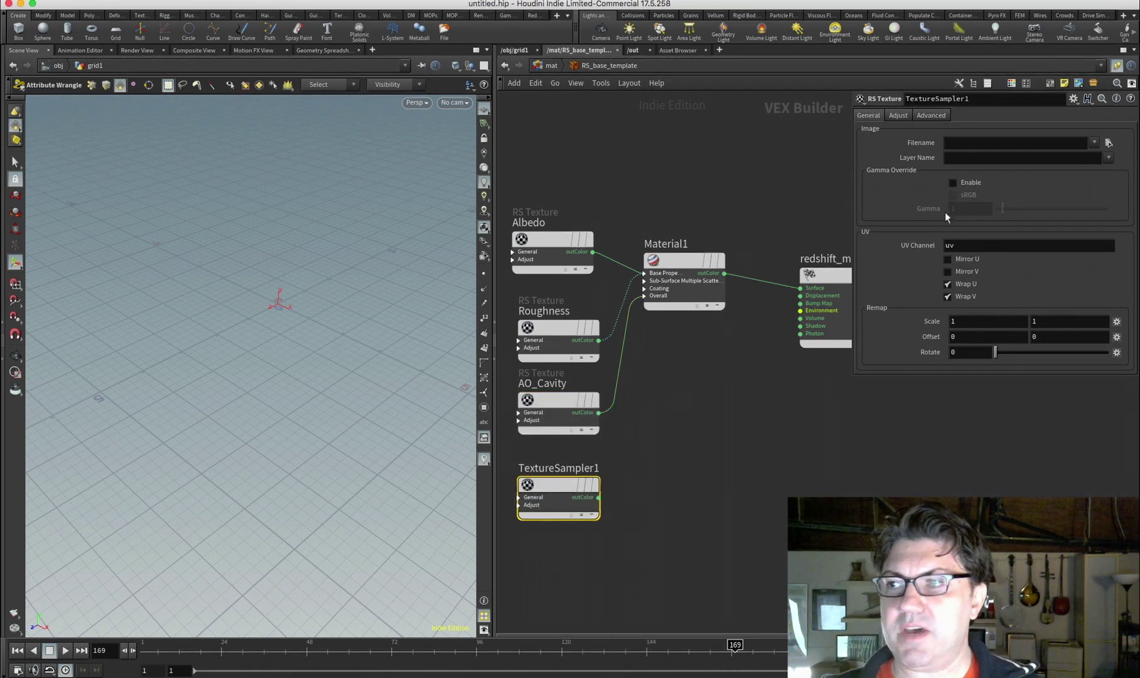
{"action": "double_click", "coordinate": [578, 469]}
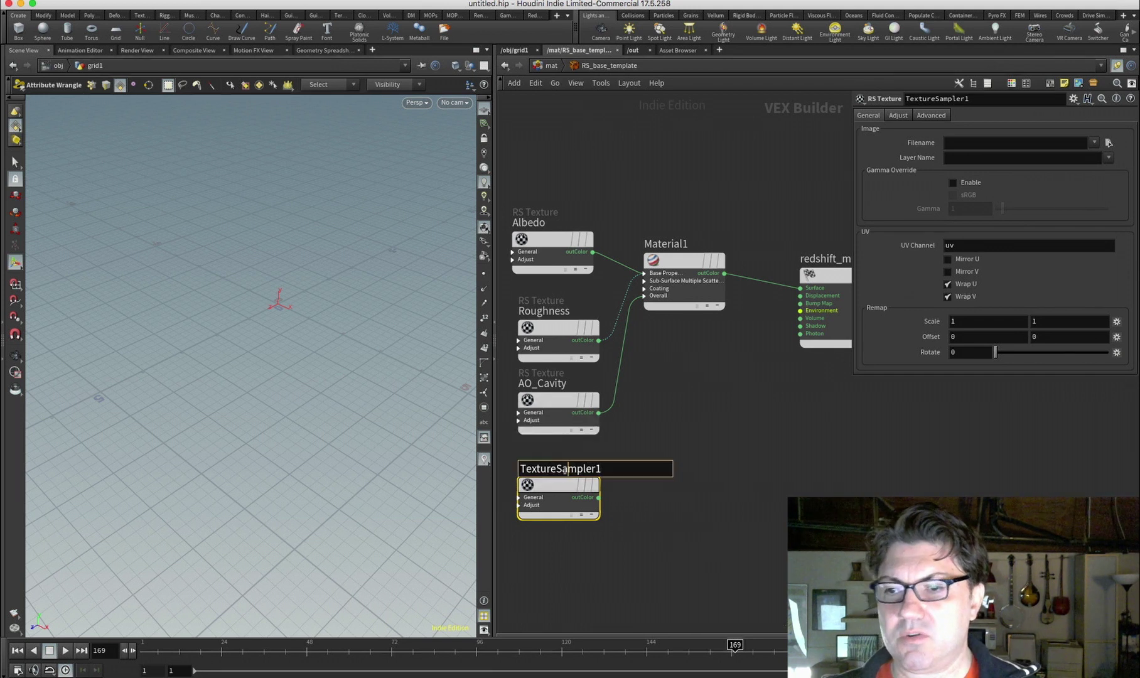
{"action": "type", "text": "Normal"}
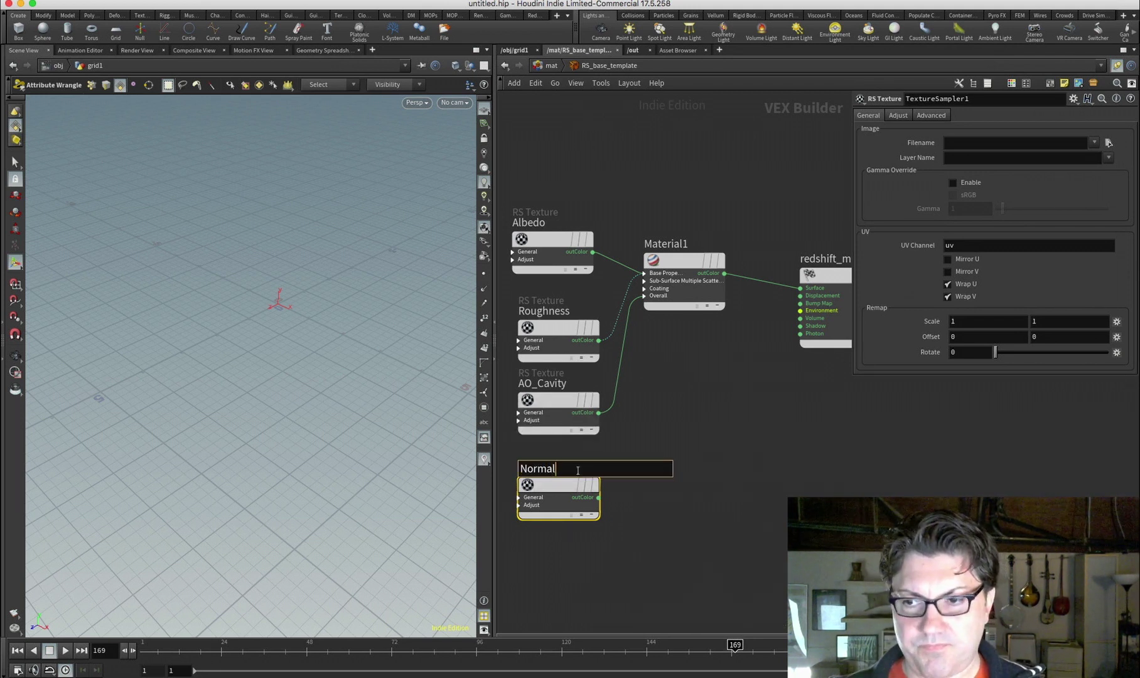
{"action": "key", "text": "Return"}
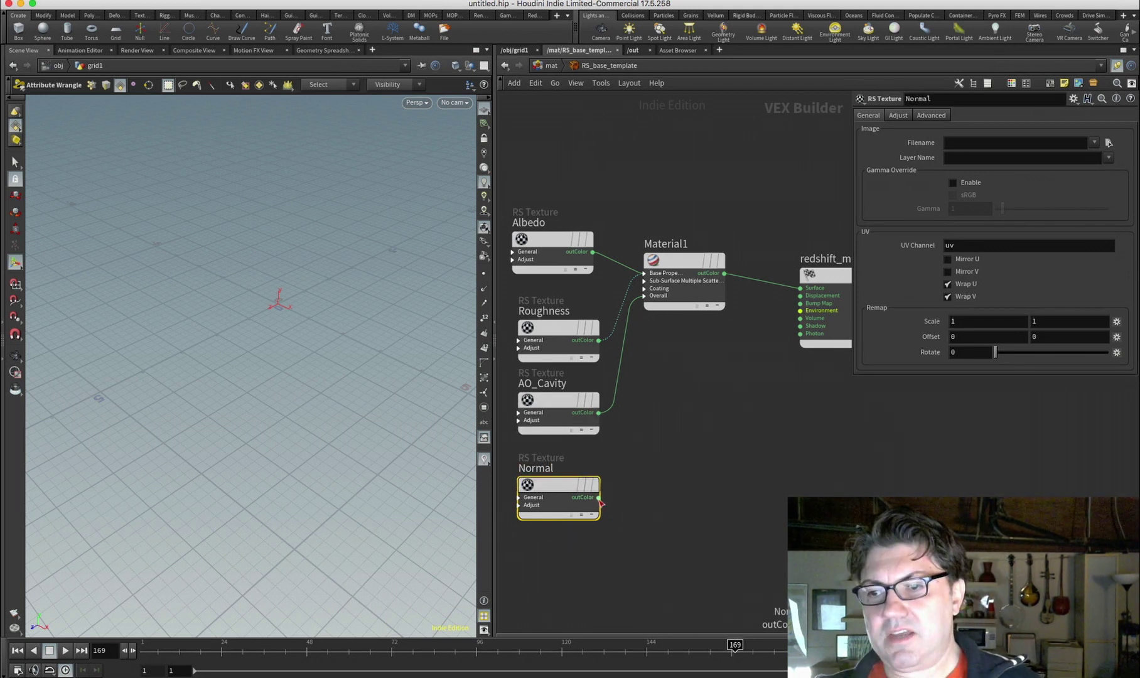
Add an RS Bump Map node fed by the Normal texture's outColor and set its Input Map Type to Tangent-Space Normal
{"action": "left_click_drag", "start_coordinate": [599, 497], "coordinate": [723, 472]}
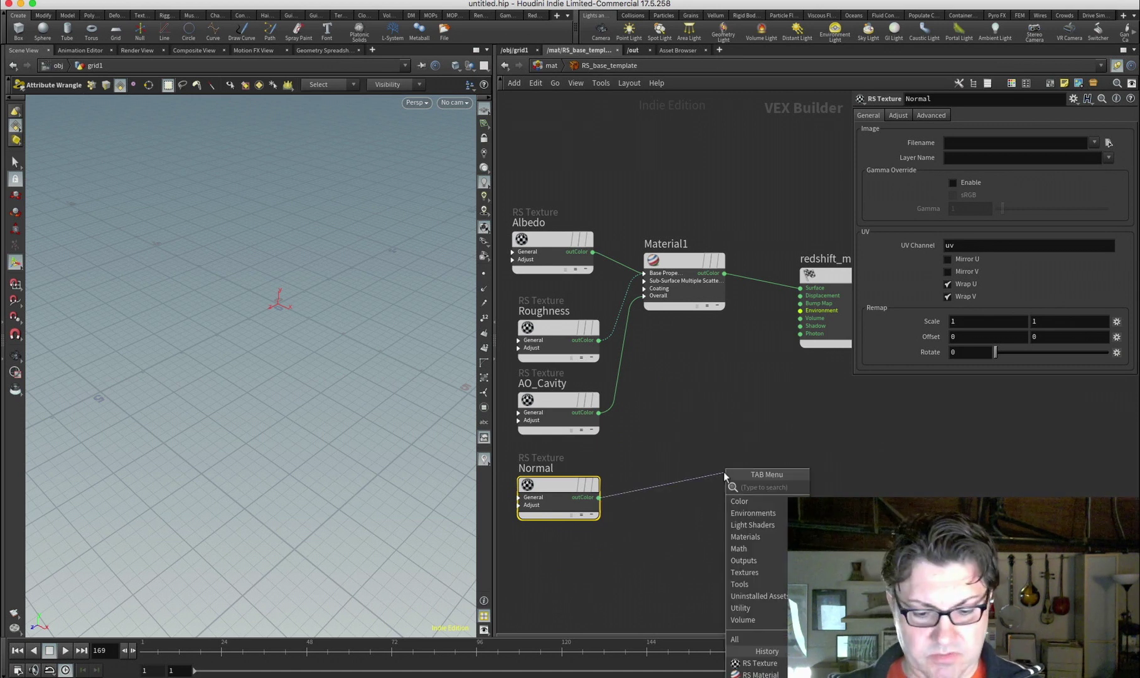
{"action": "type", "text": "bump"}
{"action": "key", "text": "Down"}
{"action": "key", "text": "Return"}
{"action": "left_click", "coordinate": [694, 488]}
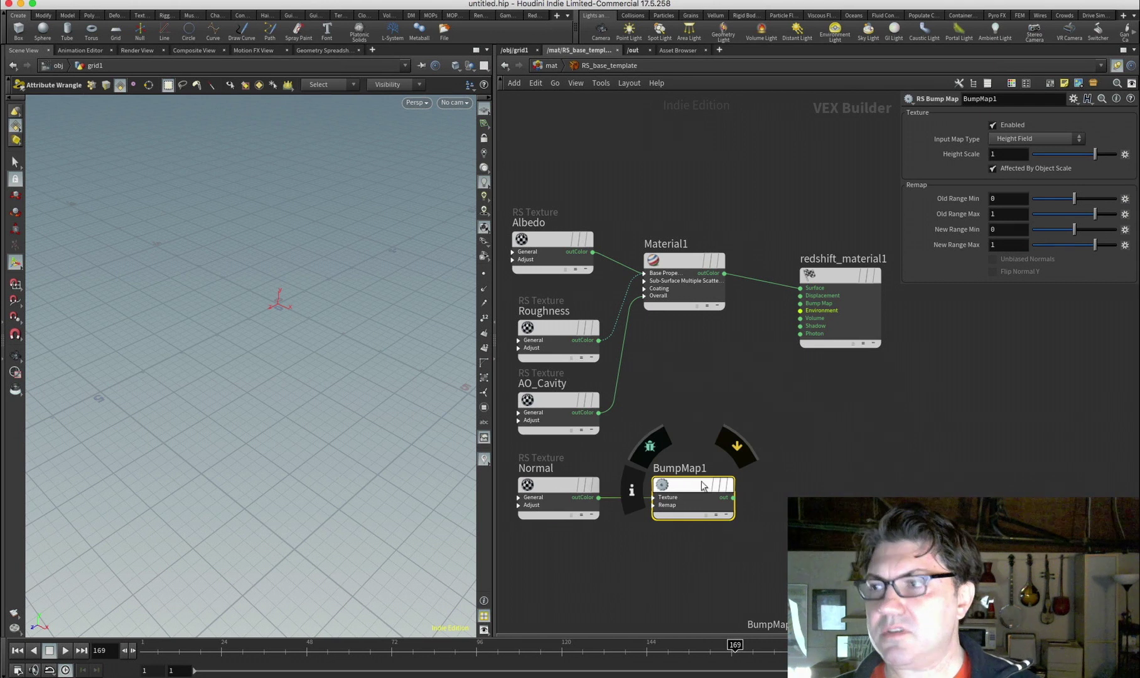
{"action": "left_click", "coordinate": [1031, 136]}
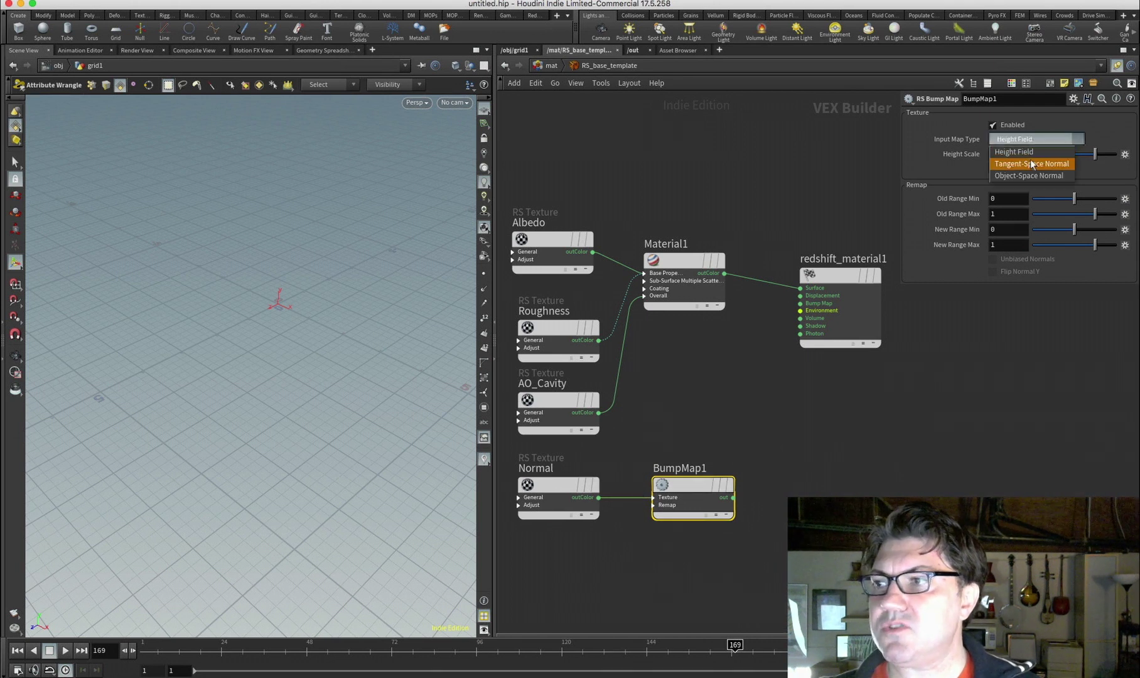
{"action": "left_click", "coordinate": [1031, 163]}
Move redshift_material1 farther from Material1 and connect BumpMap1's output to its Bump Map input
{"action": "left_click_drag", "start_coordinate": [841, 273], "coordinate": [915, 346]}
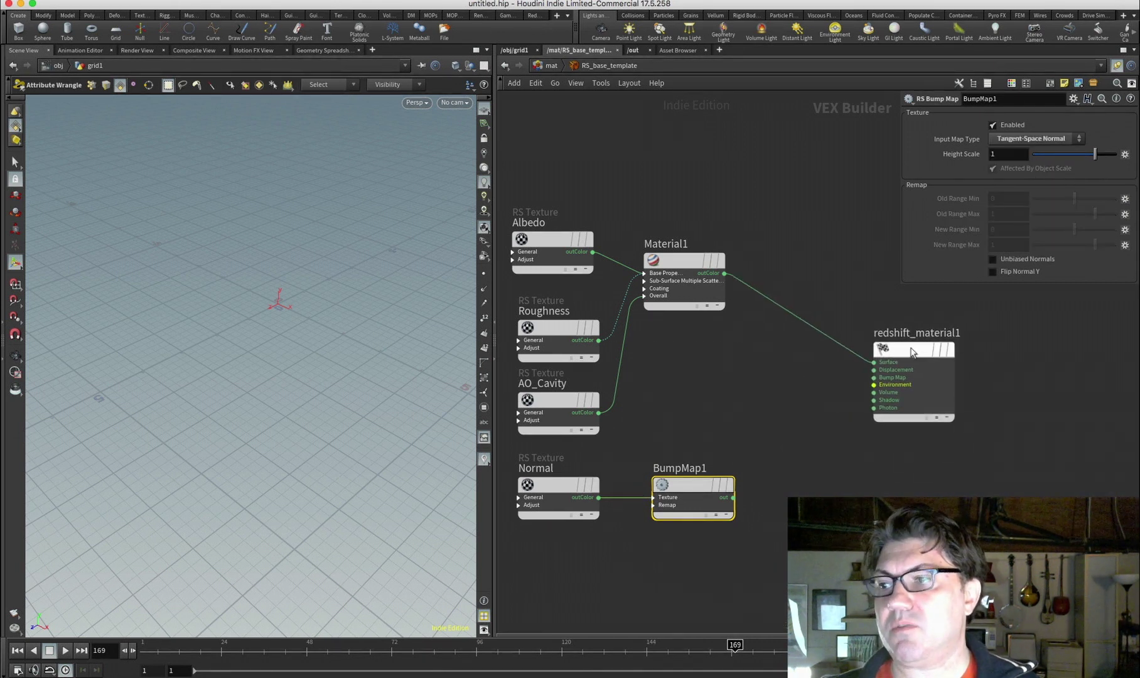
{"action": "left_click_drag", "start_coordinate": [734, 497], "coordinate": [874, 377]}
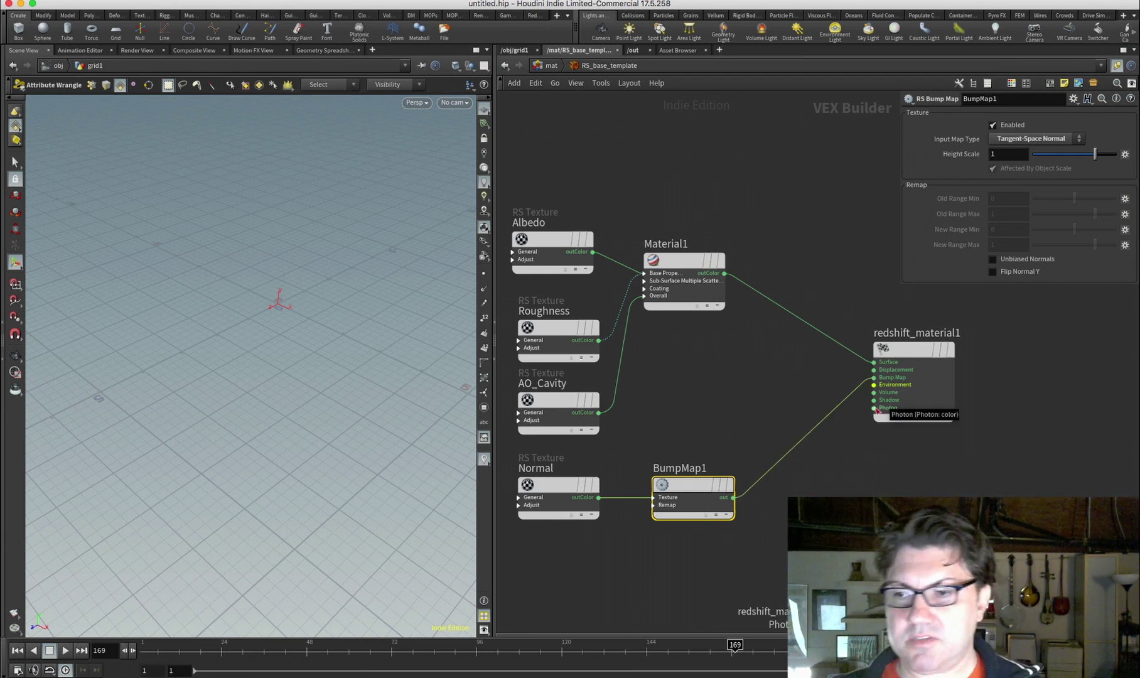
{"action": "left_click", "coordinate": [554, 573]}
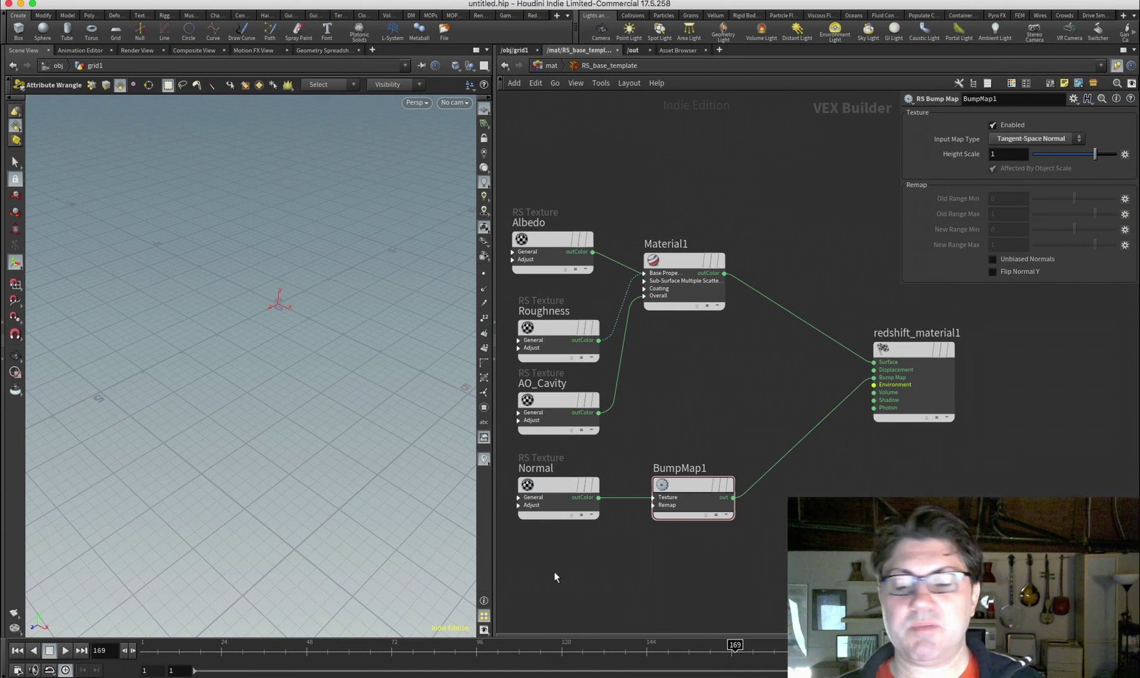
Add an RS Texture node below Normal, rename it Displacement, and enable its gamma override
{"action": "middle_click_drag", "start_coordinate": [550, 571], "coordinate": [550, 570]}
{"action": "key", "text": "Tab"}
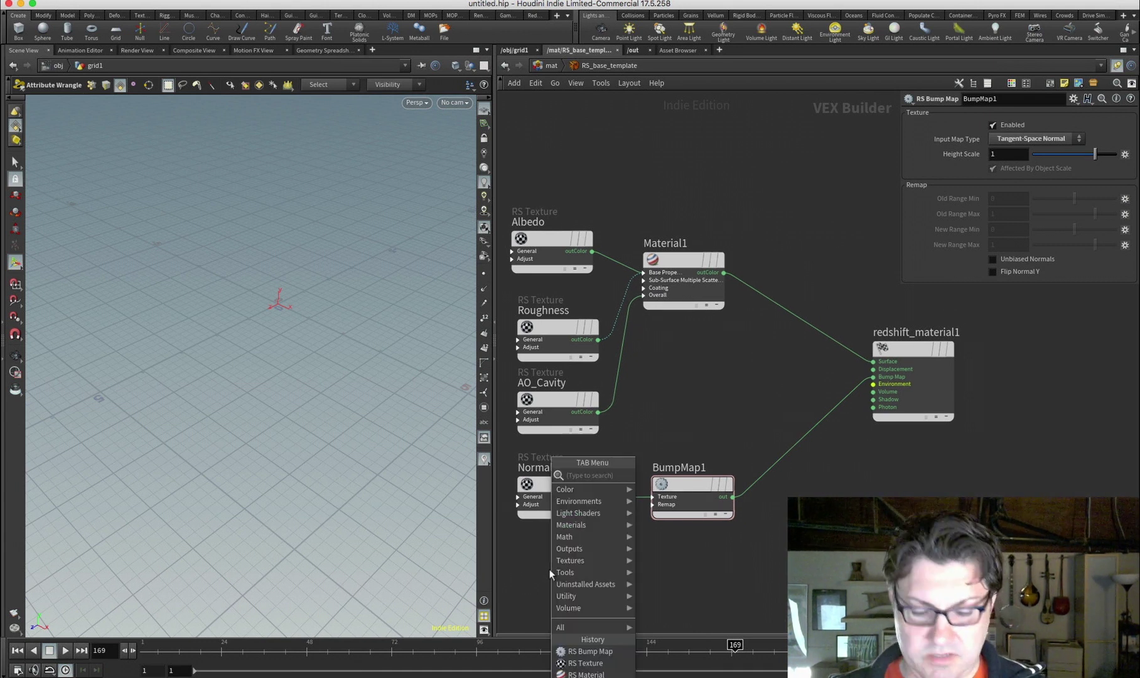
{"action": "type", "text": "textu"}
{"action": "key", "text": "Return"}
{"action": "left_click", "coordinate": [550, 569]}
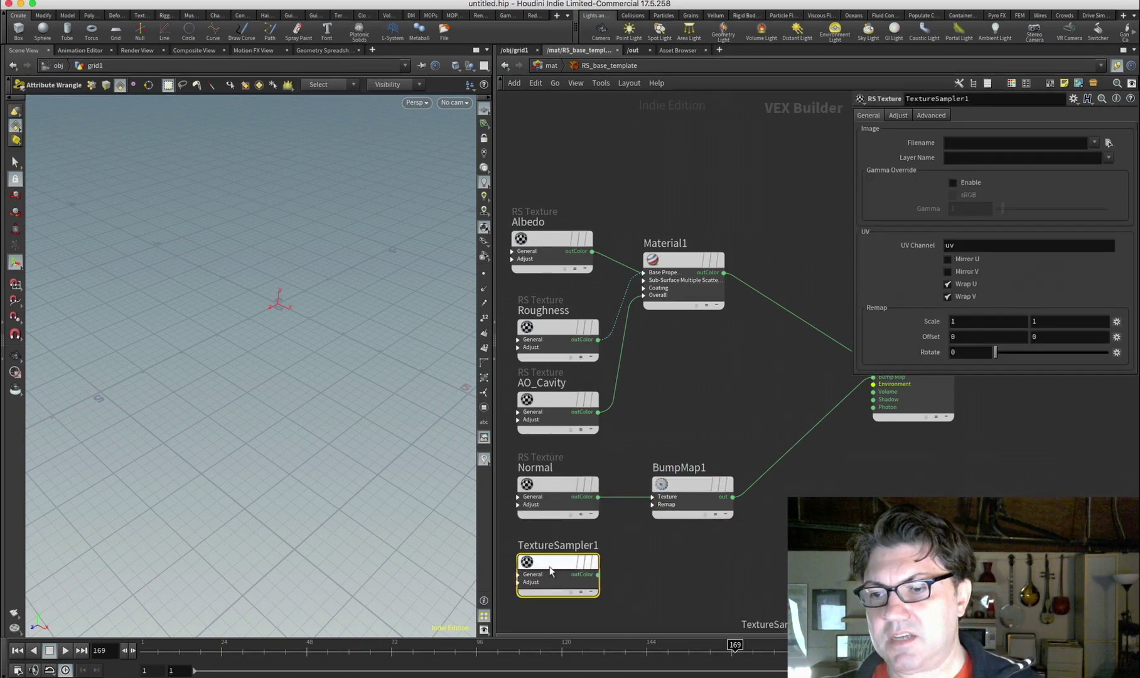
{"action": "double_click", "coordinate": [558, 545]}
{"action": "type", "text": "Displae"}
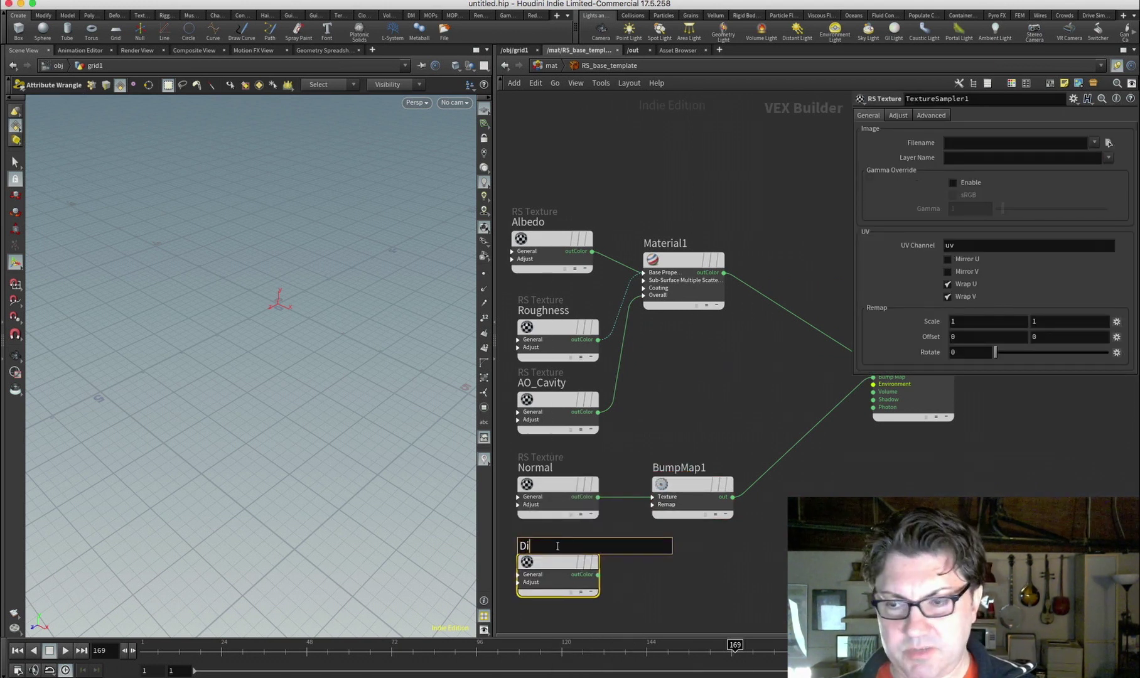
{"action": "key", "text": "BackSpace"}
{"action": "key", "text": "BackSpace"}
{"action": "key", "text": "BackSpace"}
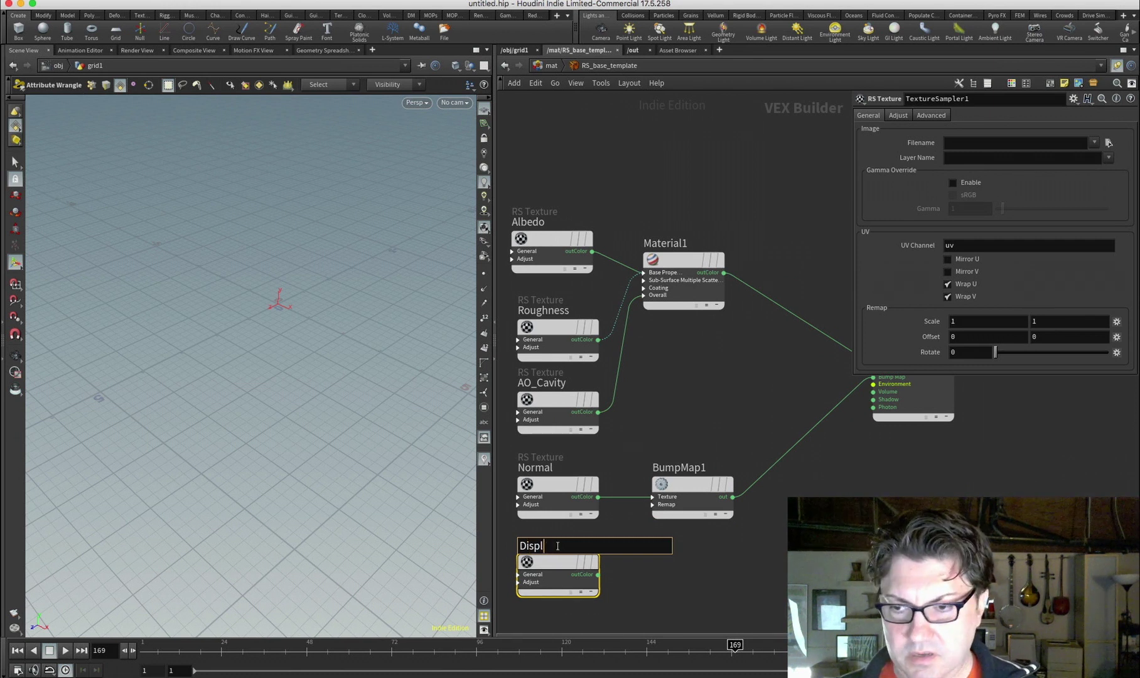
{"action": "type", "text": "lacement"}
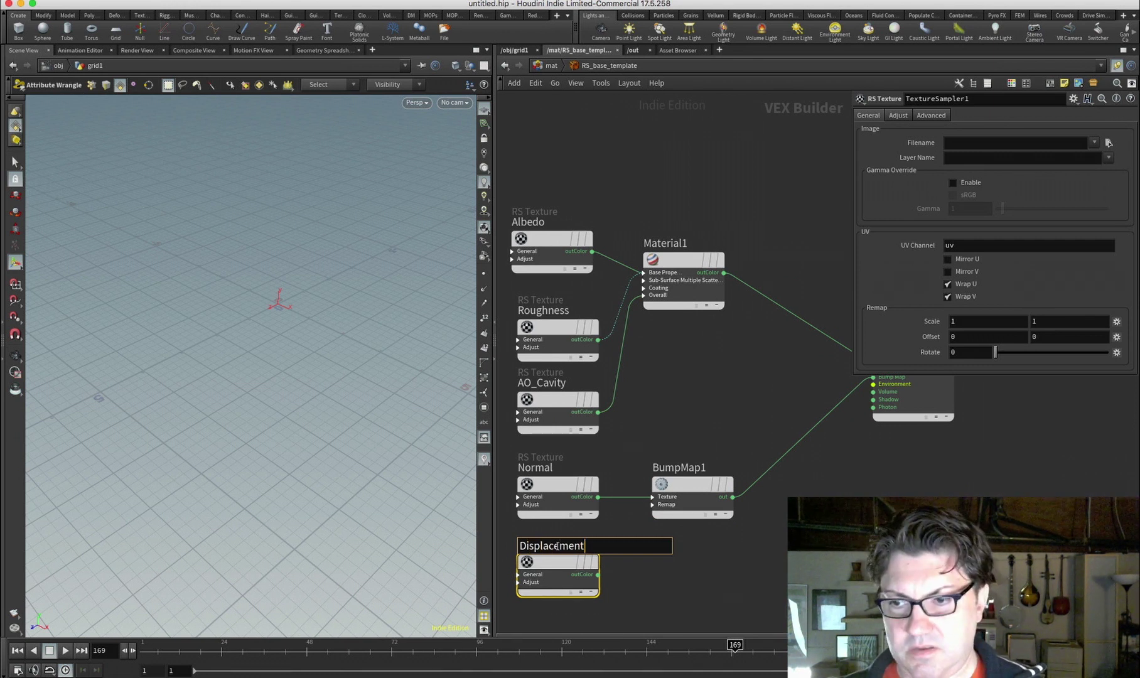
{"action": "key", "text": "Return"}
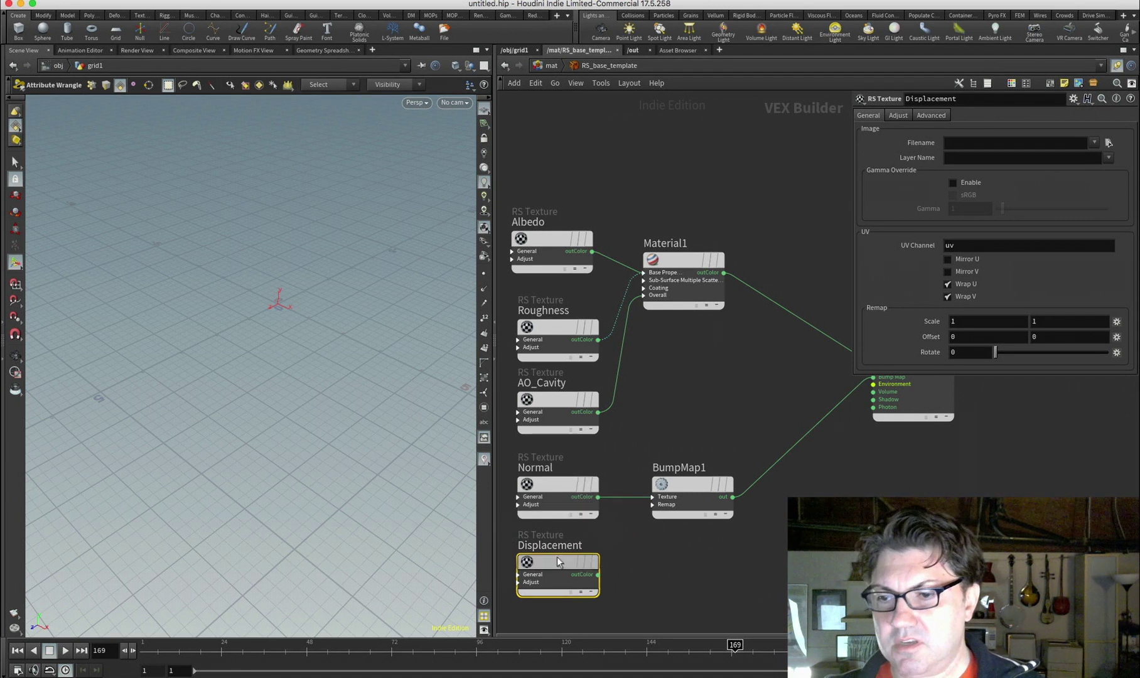
{"action": "left_click", "coordinate": [954, 184]}
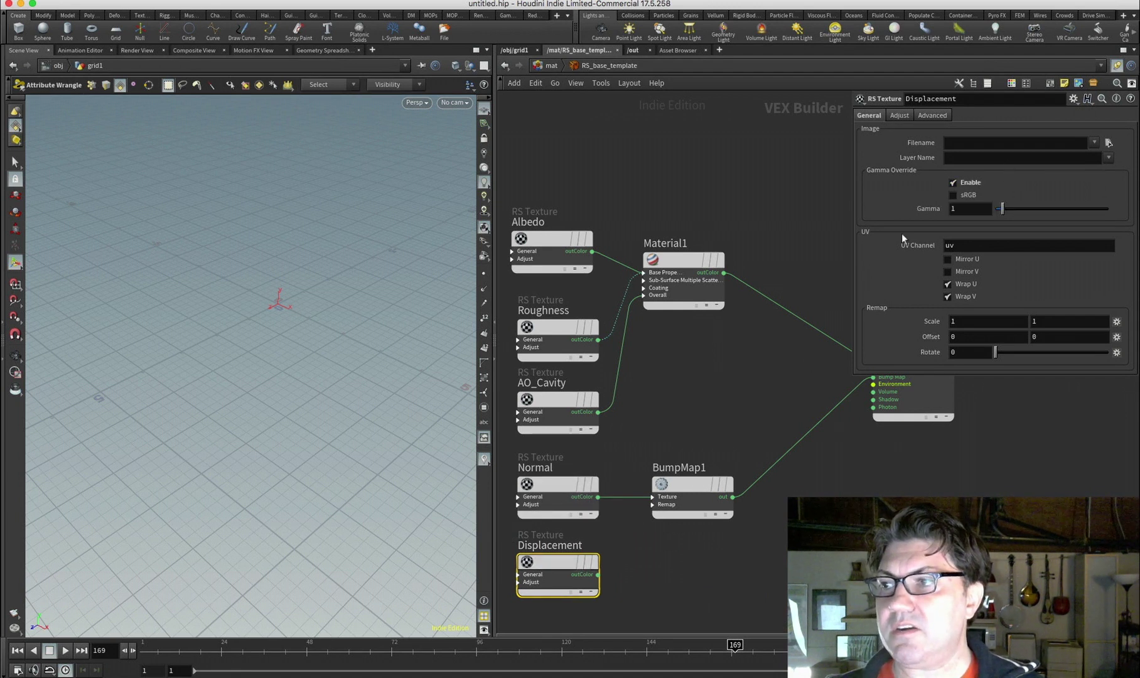
Add an RS Displacement node fed by the Displacement texture's outColor and connect its output to redshift_material1's Displacement input
{"action": "left_click", "coordinate": [598, 576]}
{"action": "key", "text": "Tab"}
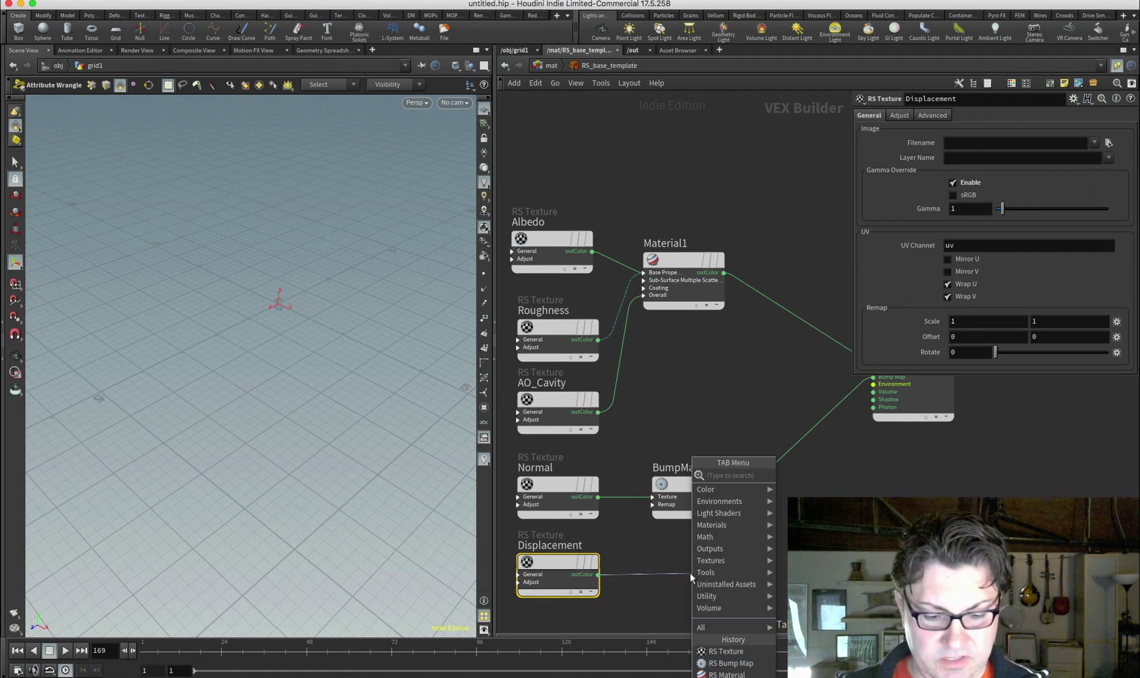
{"action": "type", "text": "displ"}
{"action": "key", "text": "Return"}
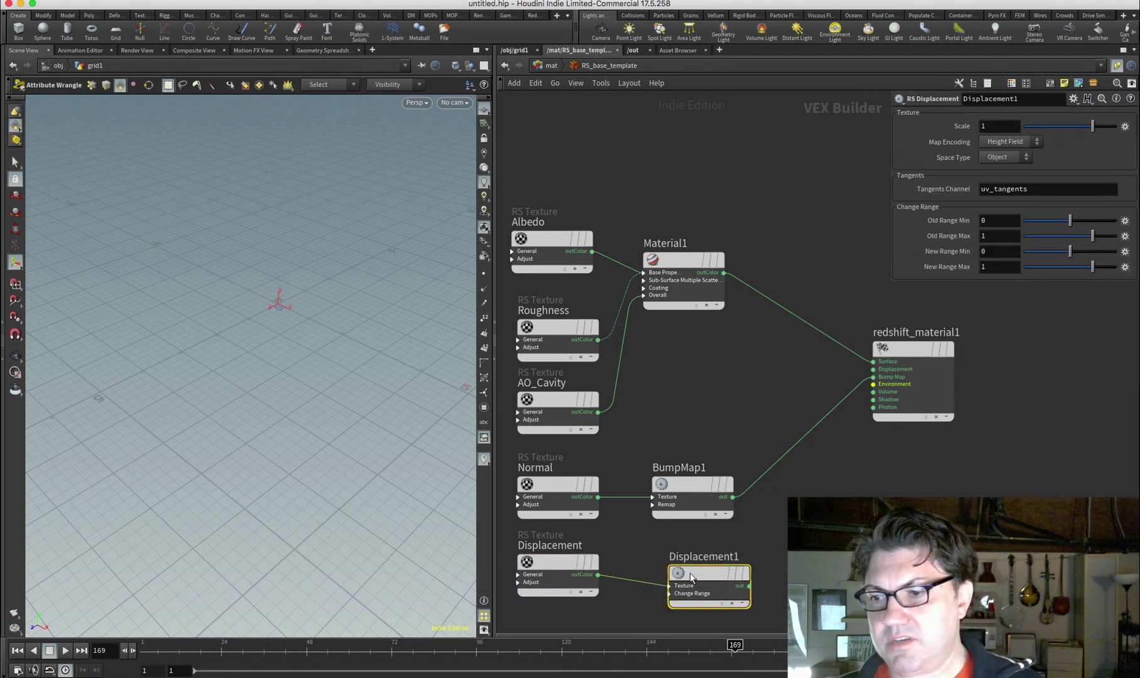
{"action": "left_click_drag", "start_coordinate": [696, 574], "coordinate": [875, 373]}
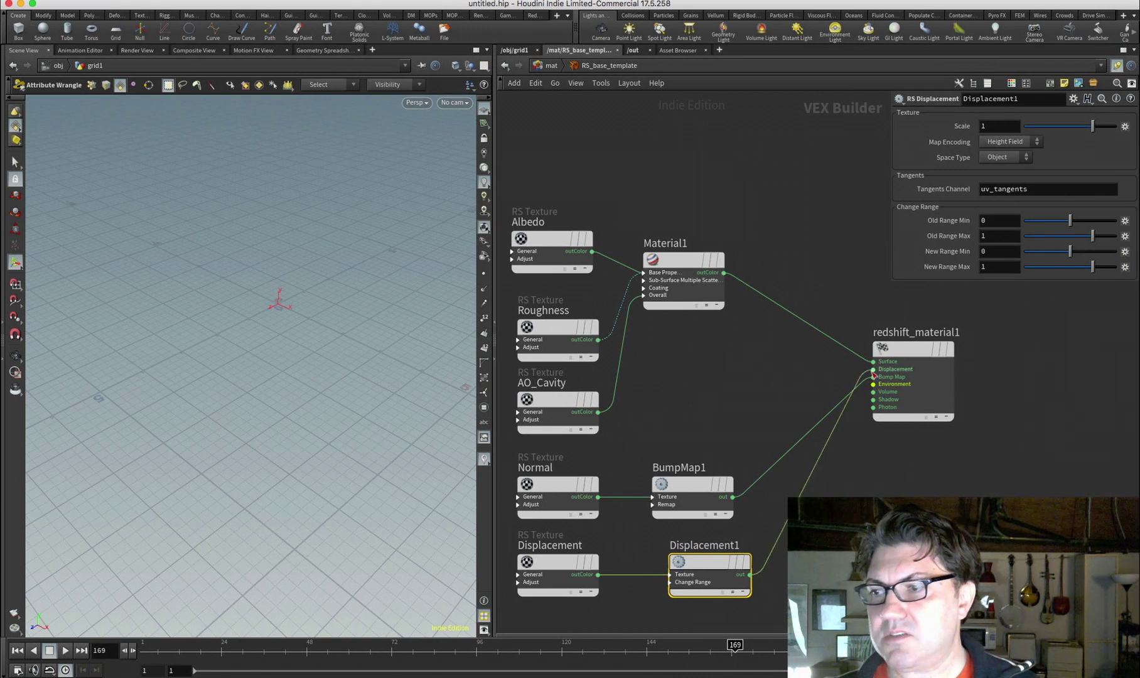
{"action": "mouse_move", "coordinate": [696, 369]}
{"action": "middle_mouse_down"}
{"action": "mouse_move", "coordinate": [723, 359]}
{"action": "mouse_move", "coordinate": [712, 365]}
{"action": "middle_mouse_up"}
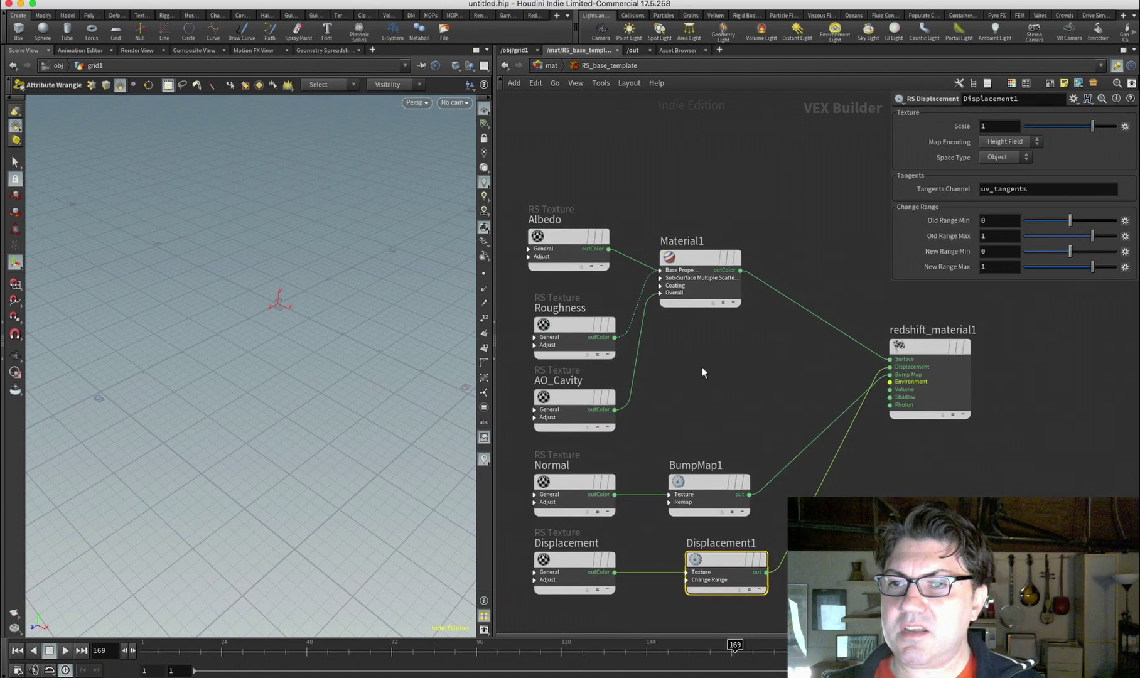
Widen the network editor, return to the mat network and reposition the RS_base_template node
{"action": "left_click_drag", "start_coordinate": [496, 389], "coordinate": [359, 389]}
{"action": "key", "text": "h"}
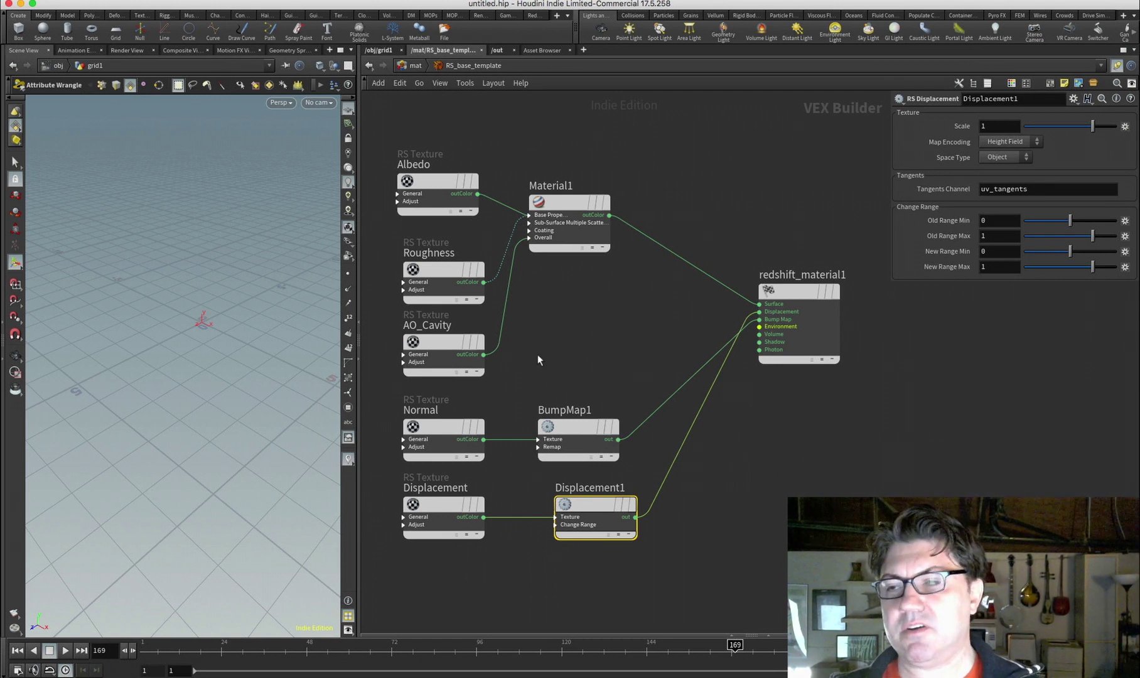
{"action": "left_click", "coordinate": [415, 66]}
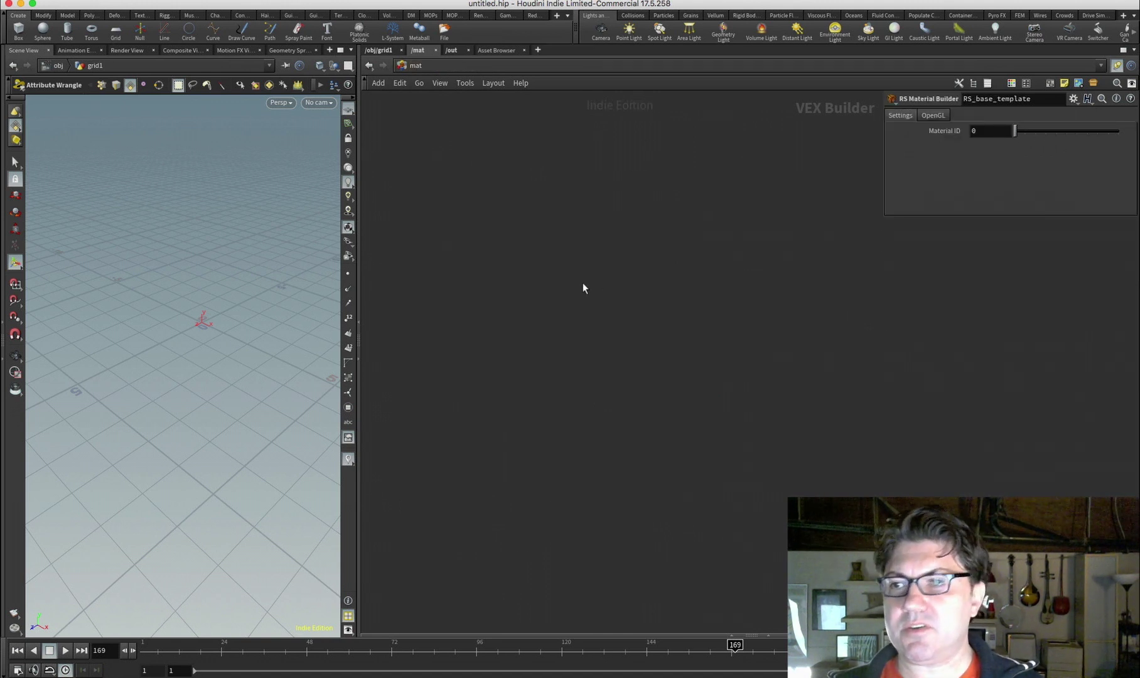
{"action": "key", "text": "h"}
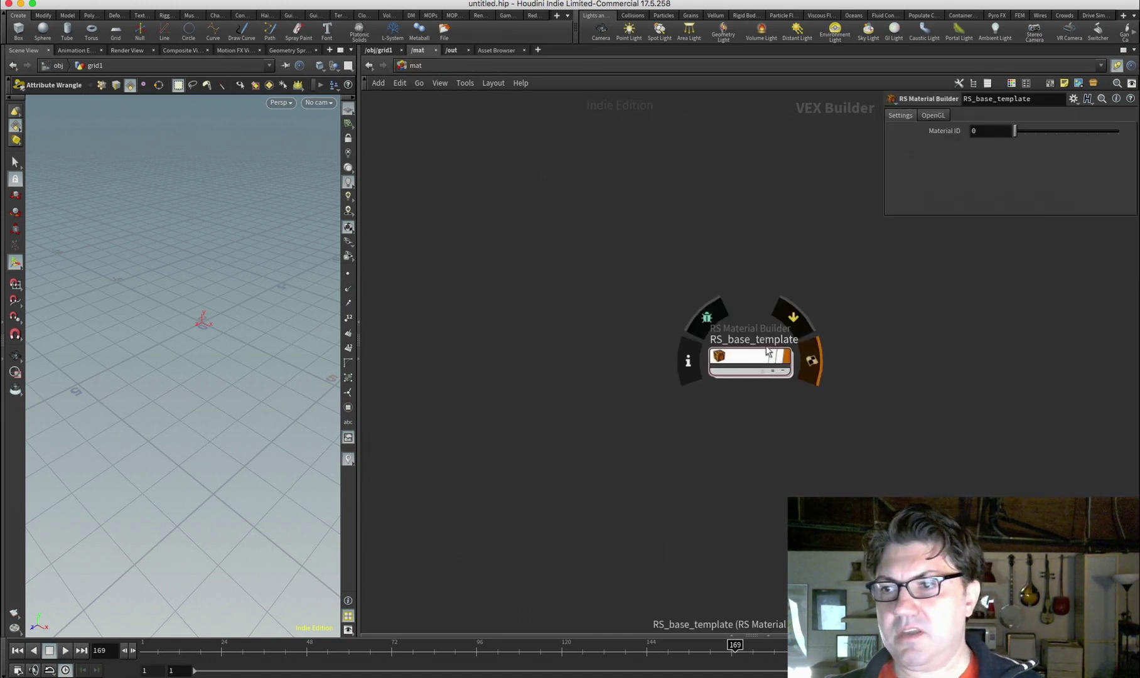
{"action": "left_click_drag", "start_coordinate": [741, 356], "coordinate": [494, 252]}
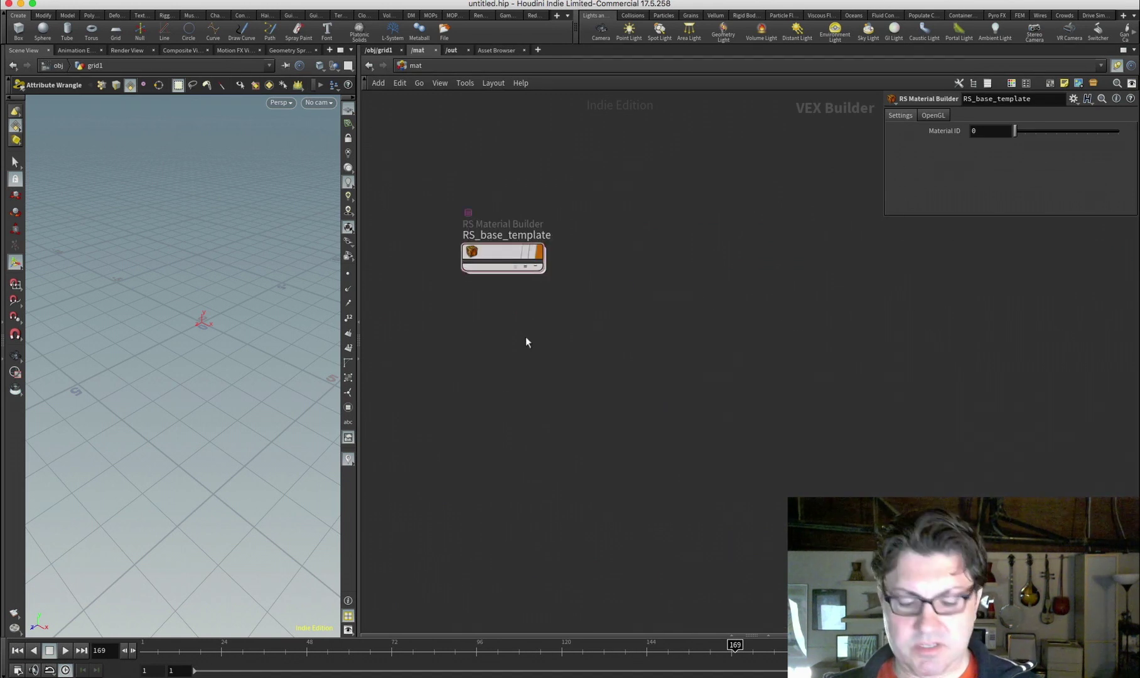
Save a preset of the RS_base_template node named RS Base Template to $HOUDINI_USER_PREF_DIR
{"action": "left_click", "coordinate": [1074, 99]}
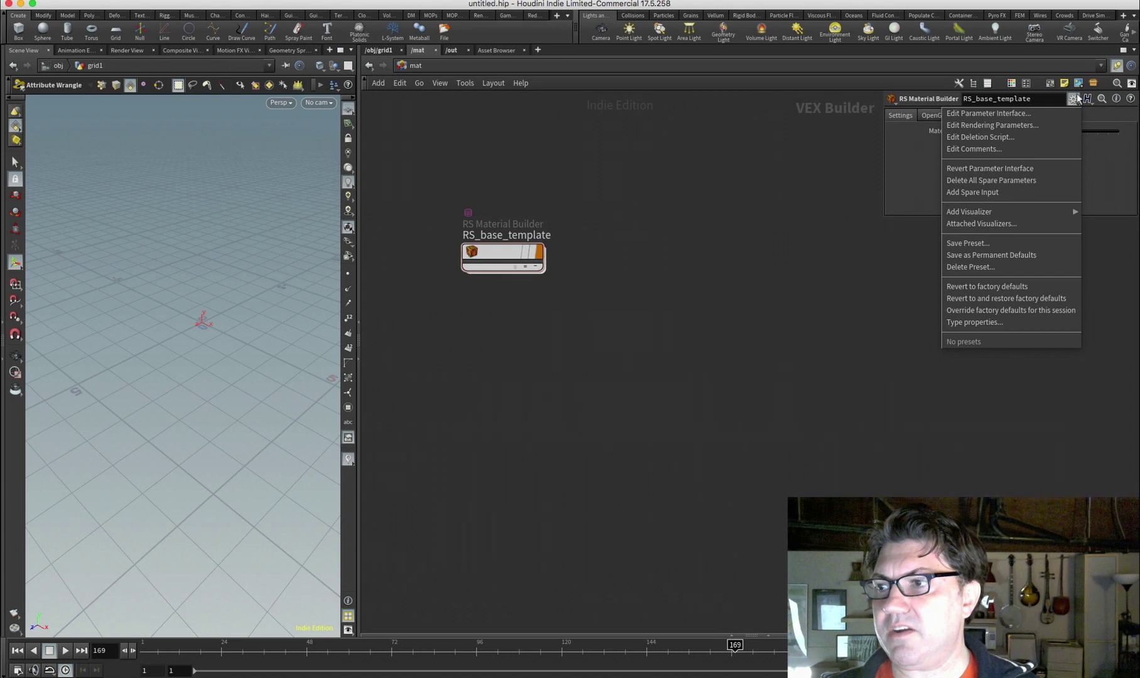
{"action": "left_click", "coordinate": [1021, 241]}
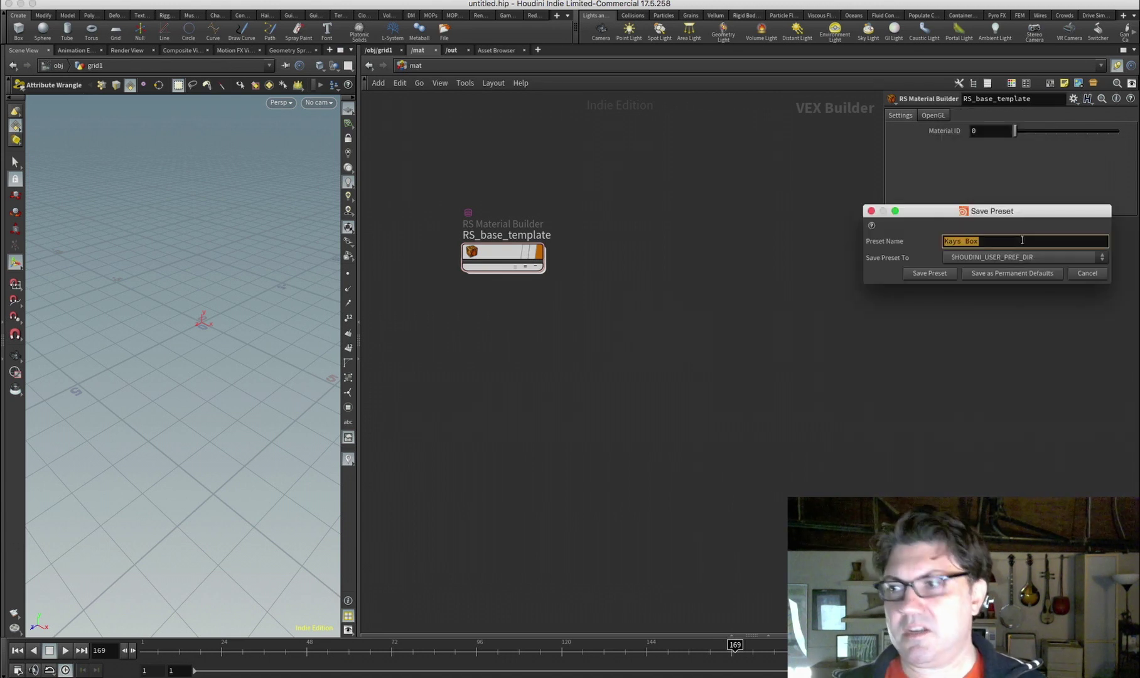
{"action": "type", "text": "RS Base Template"}
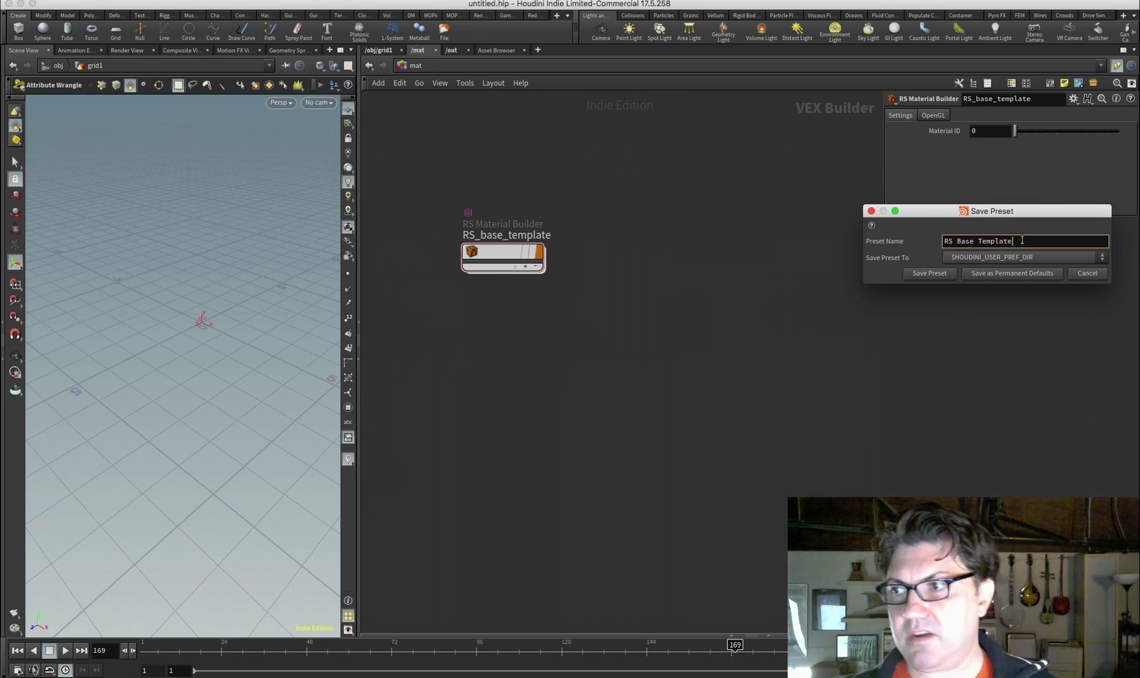
{"action": "left_click", "coordinate": [940, 274]}
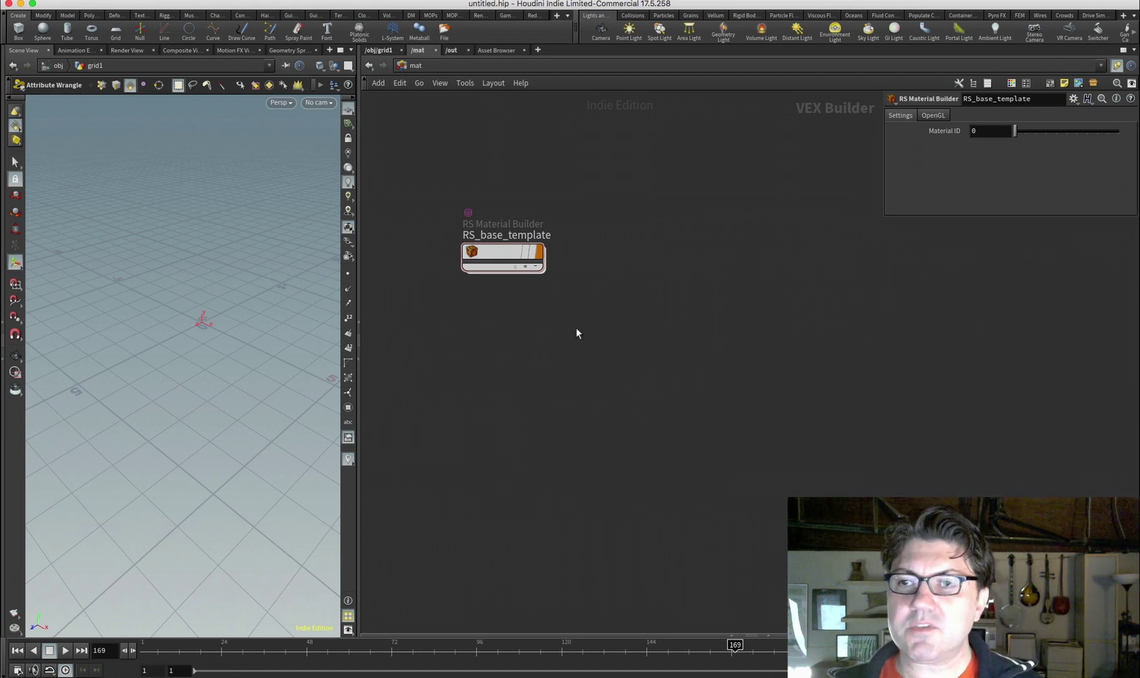
Add a new Redshift RS Material Builder node below RS_base_template
{"action": "key", "text": "Tab"}
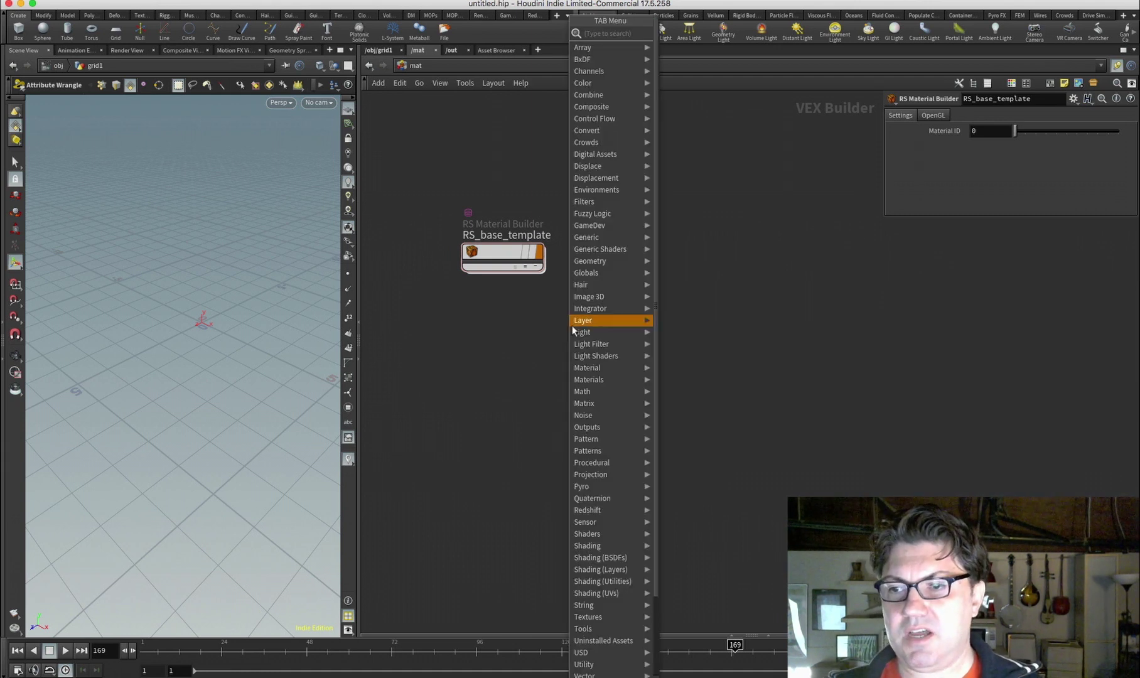
{"action": "mouse_move", "coordinate": [622, 452]}
{"action": "mouse_move", "coordinate": [615, 510]}
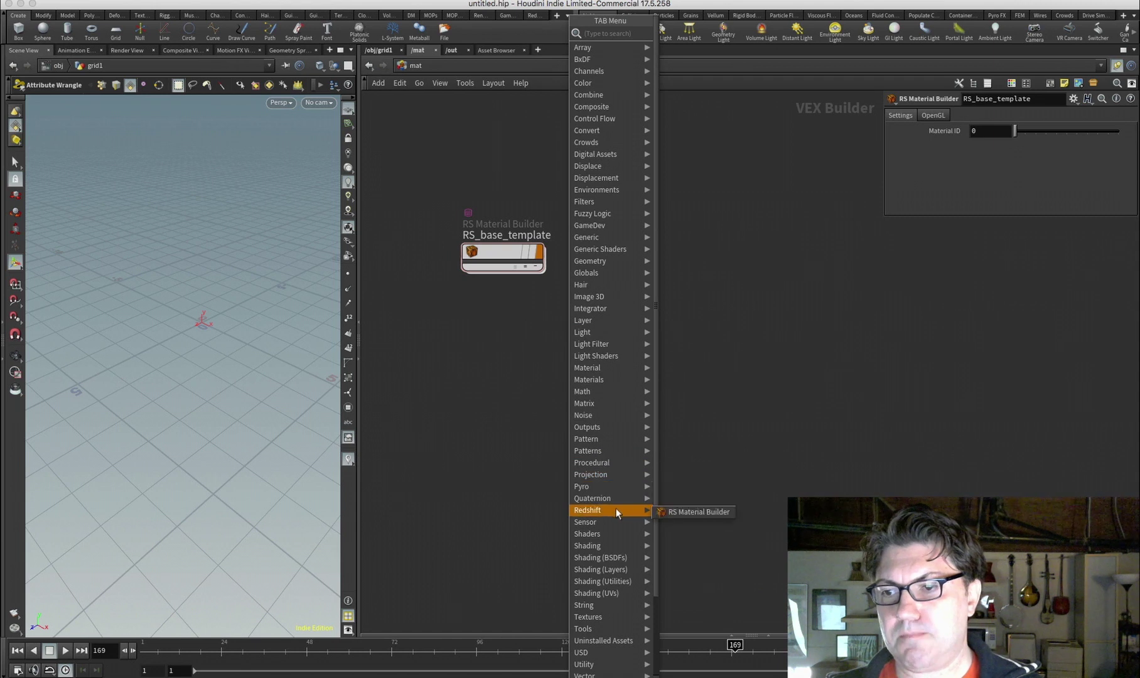
{"action": "left_click", "coordinate": [691, 511]}
{"action": "left_click", "coordinate": [660, 388]}
{"action": "left_click_drag", "start_coordinate": [634, 362], "coordinate": [600, 361]}
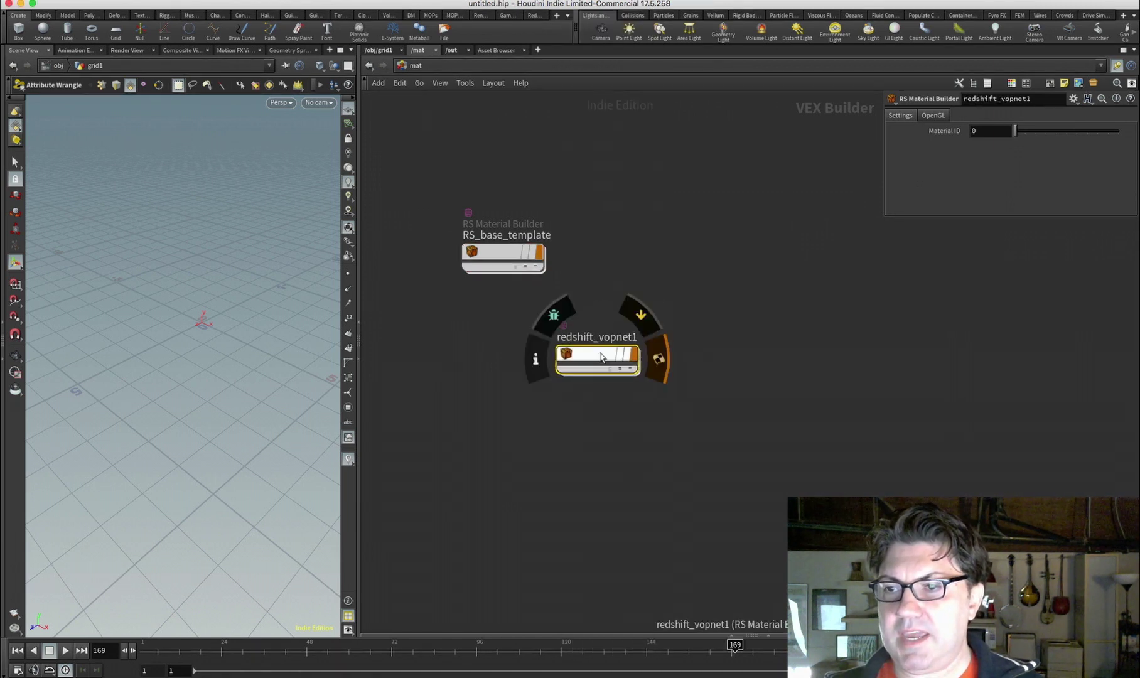
Apply the RS Base Template preset to redshift_vopnet1, inspect its inner network, and return to the mat network
{"action": "left_click", "coordinate": [1074, 99]}
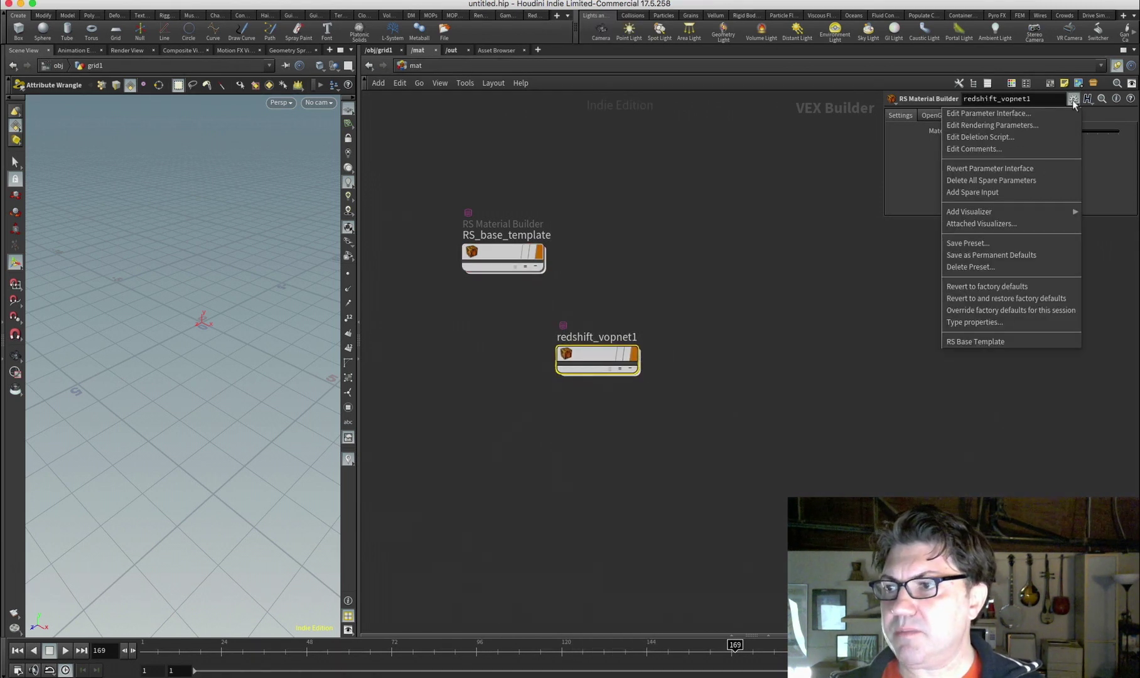
{"action": "left_click", "coordinate": [978, 341]}
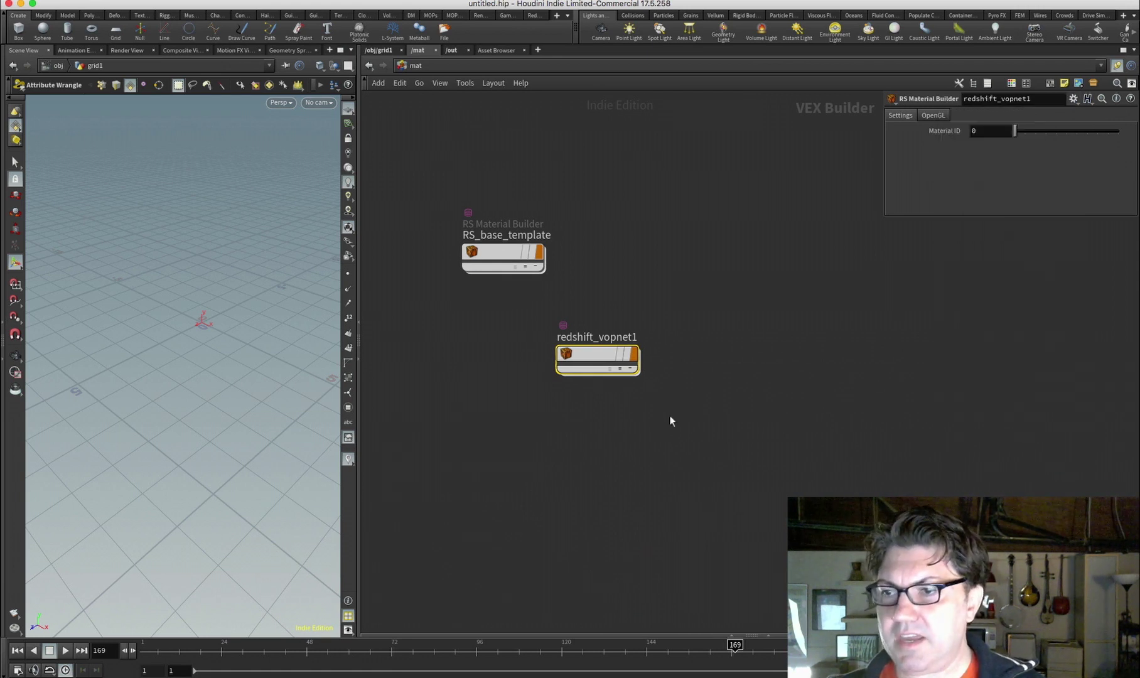
{"action": "double_click", "coordinate": [596, 359]}
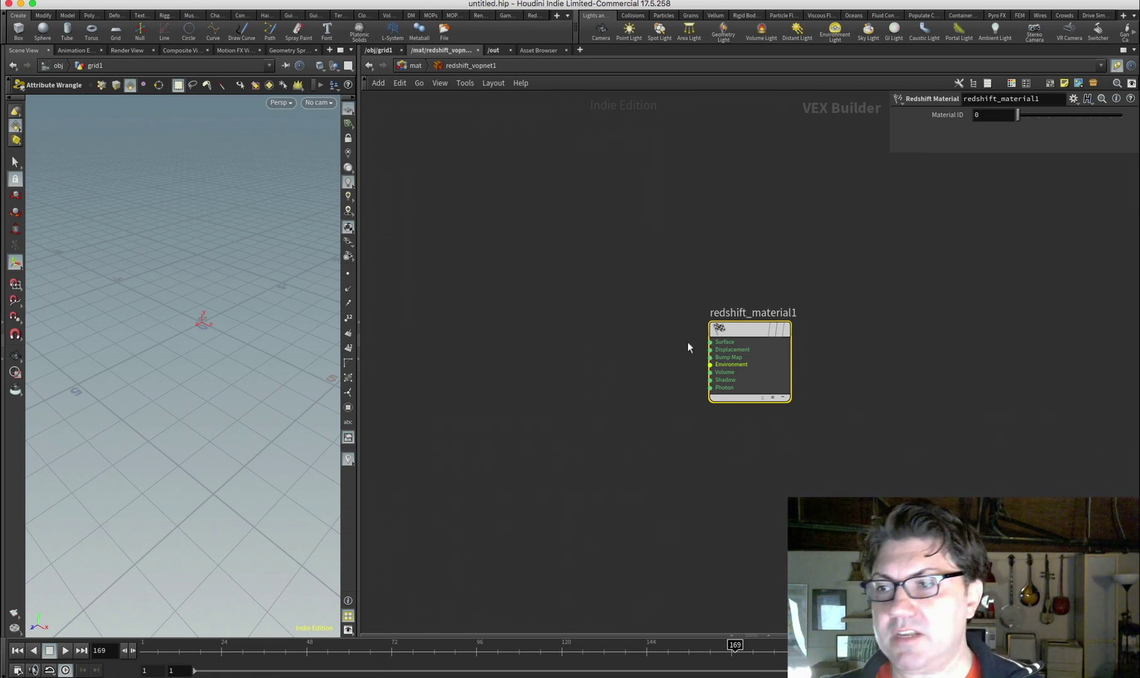
{"action": "left_click", "coordinate": [416, 65]}
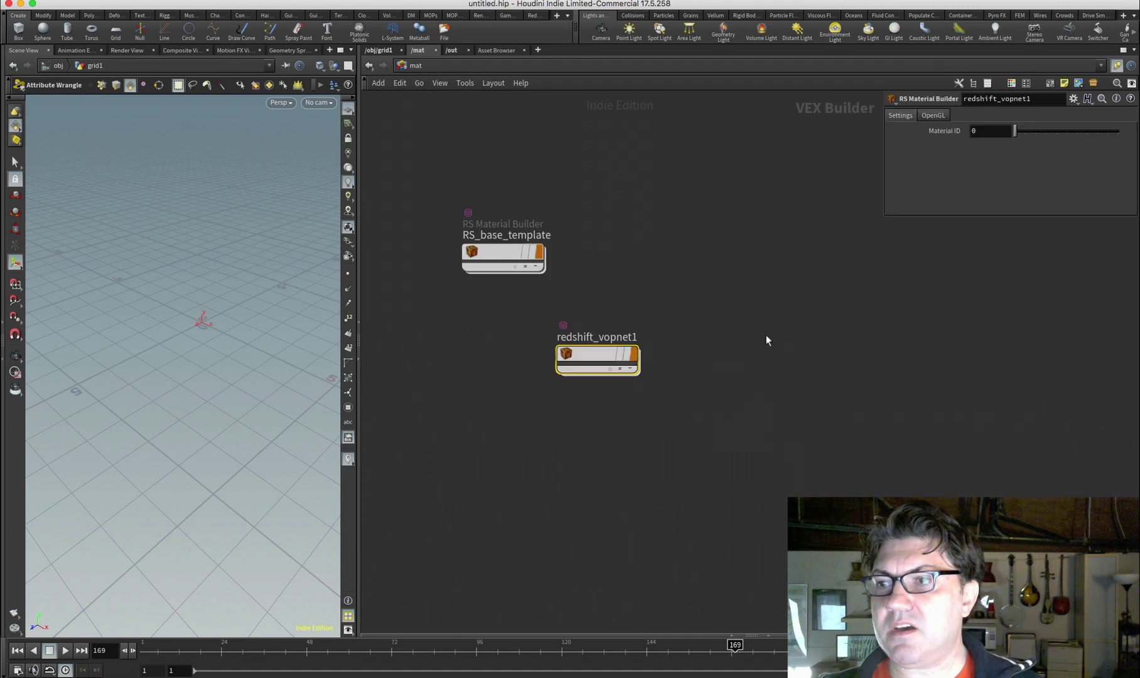
{"action": "left_click", "coordinate": [1072, 100]}
{"action": "left_click", "coordinate": [603, 350]}
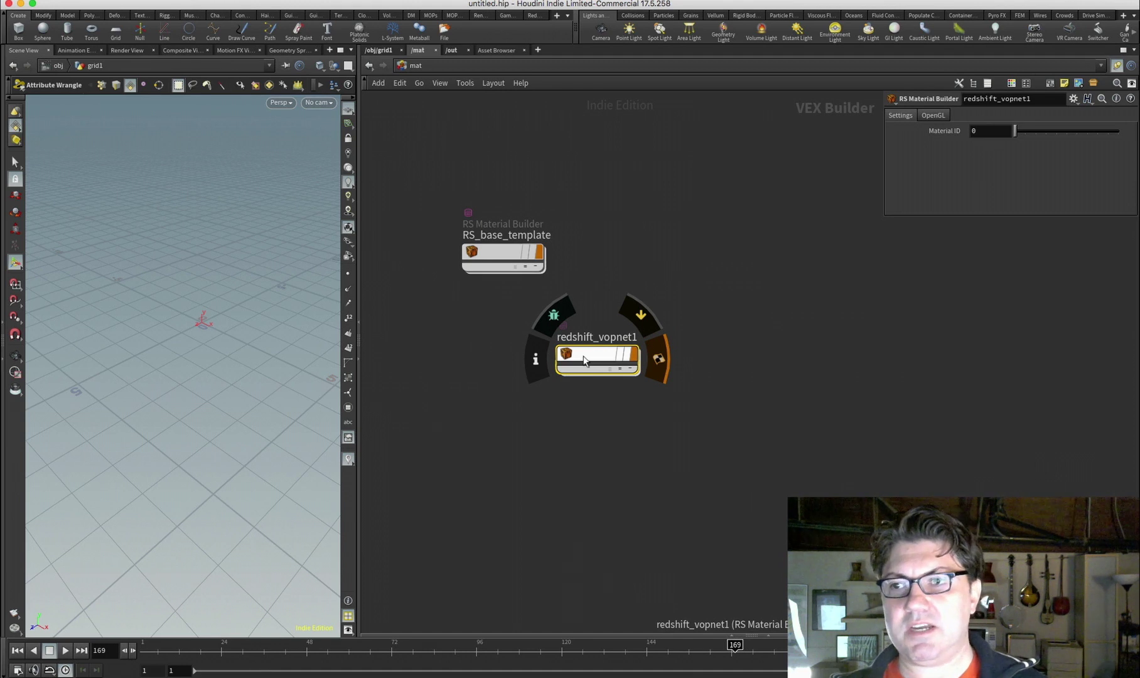
{"action": "left_click", "coordinate": [1073, 100]}
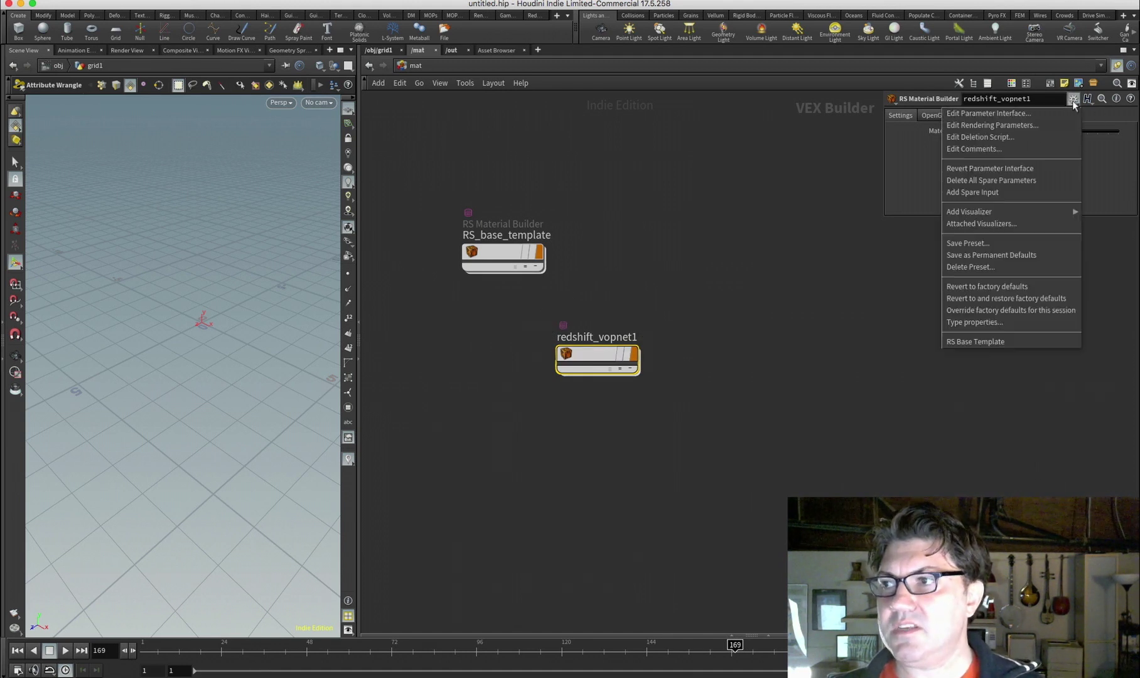
{"action": "left_click", "coordinate": [727, 397]}
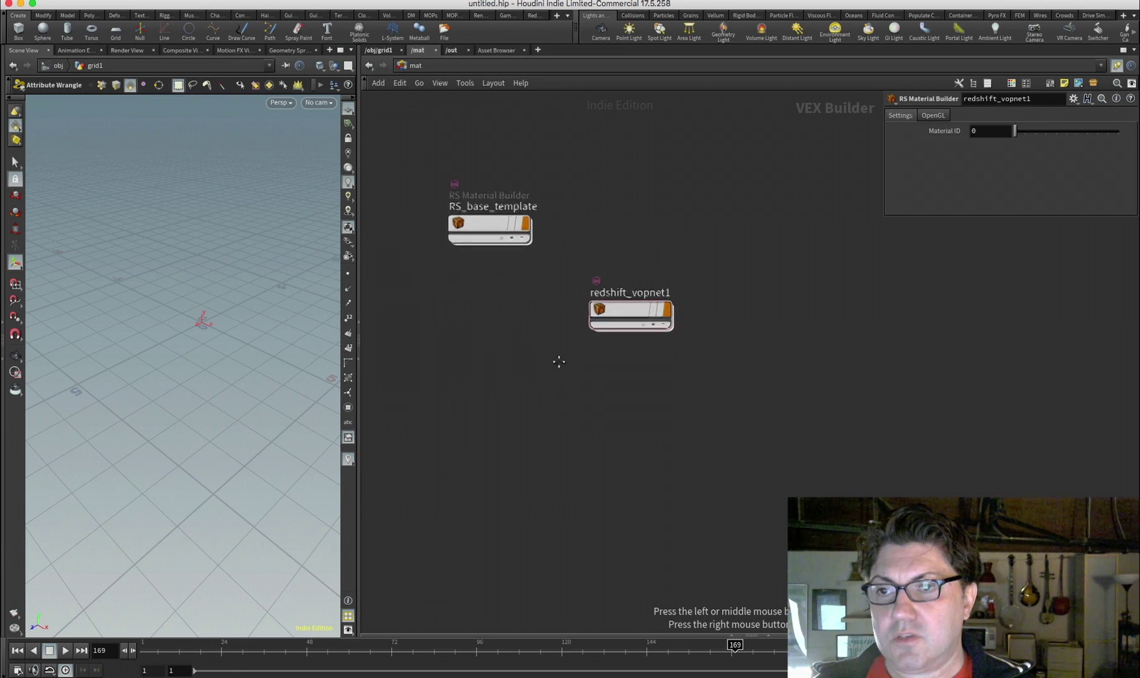
{"action": "left_click", "coordinate": [1074, 99]}
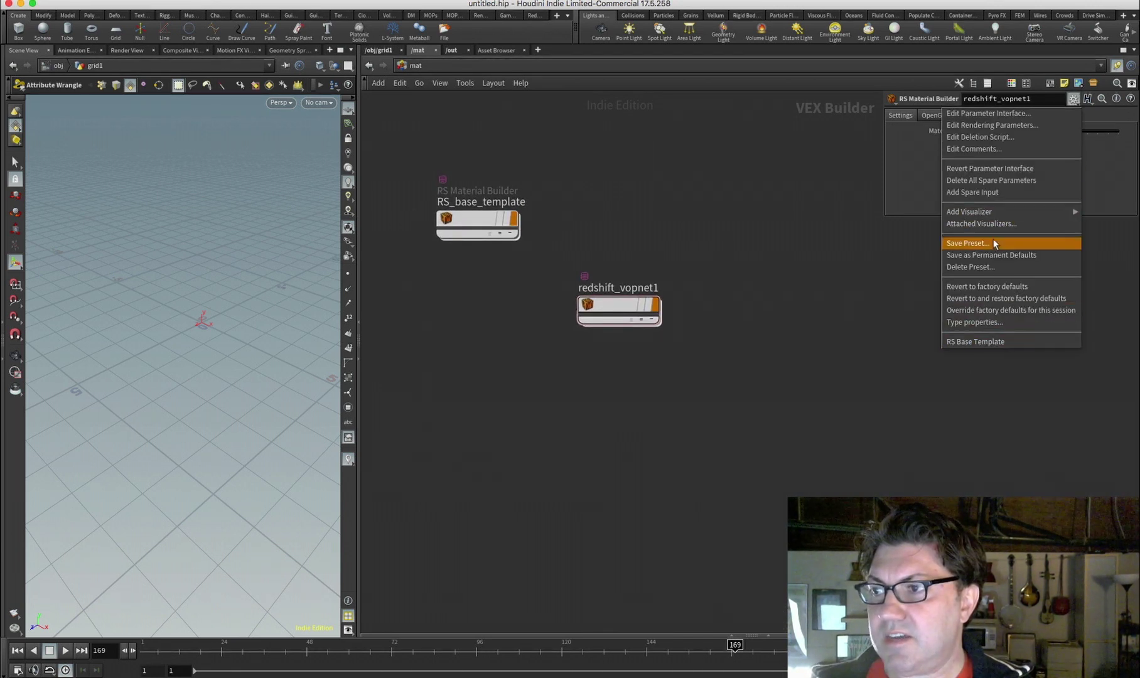
{"action": "left_click", "coordinate": [675, 375]}
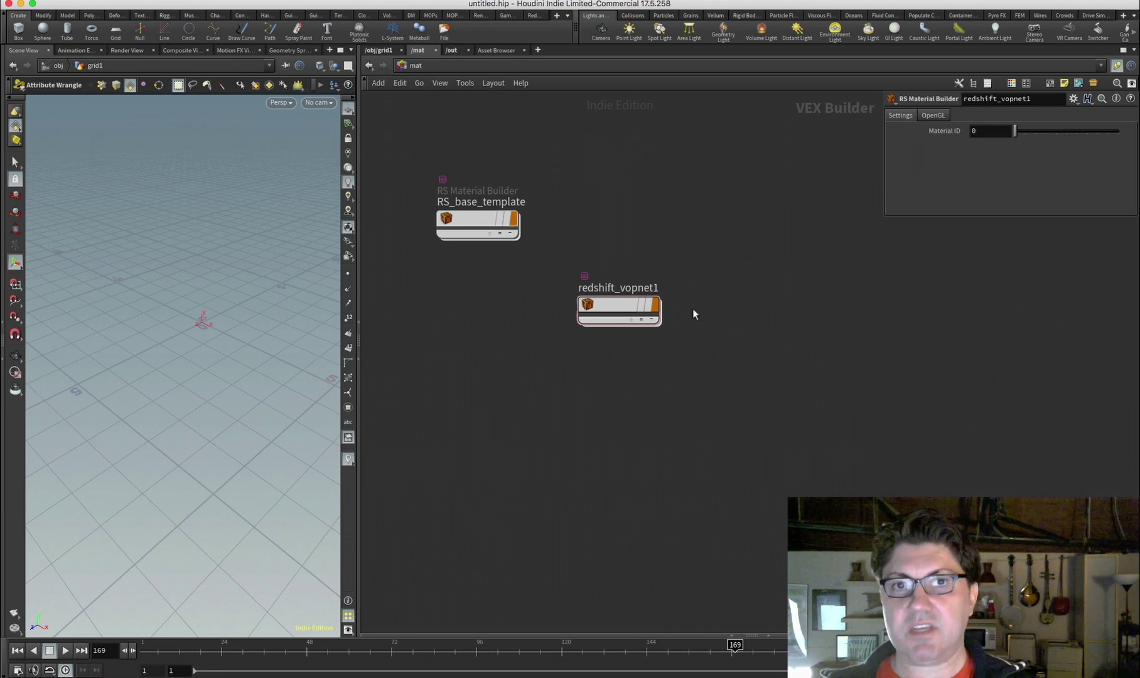
Delete the redshift_vopnet1 node from the mat network
{"action": "left_click_drag", "start_coordinate": [693, 264], "coordinate": [594, 340]}
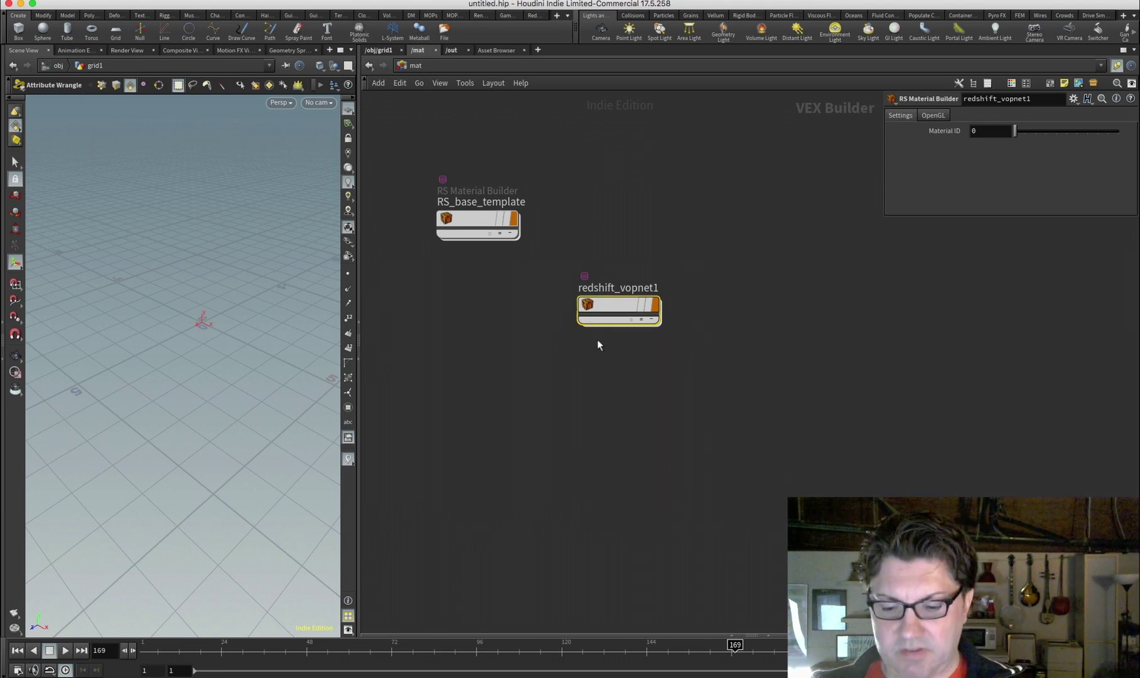
{"action": "key", "text": "Delete"}
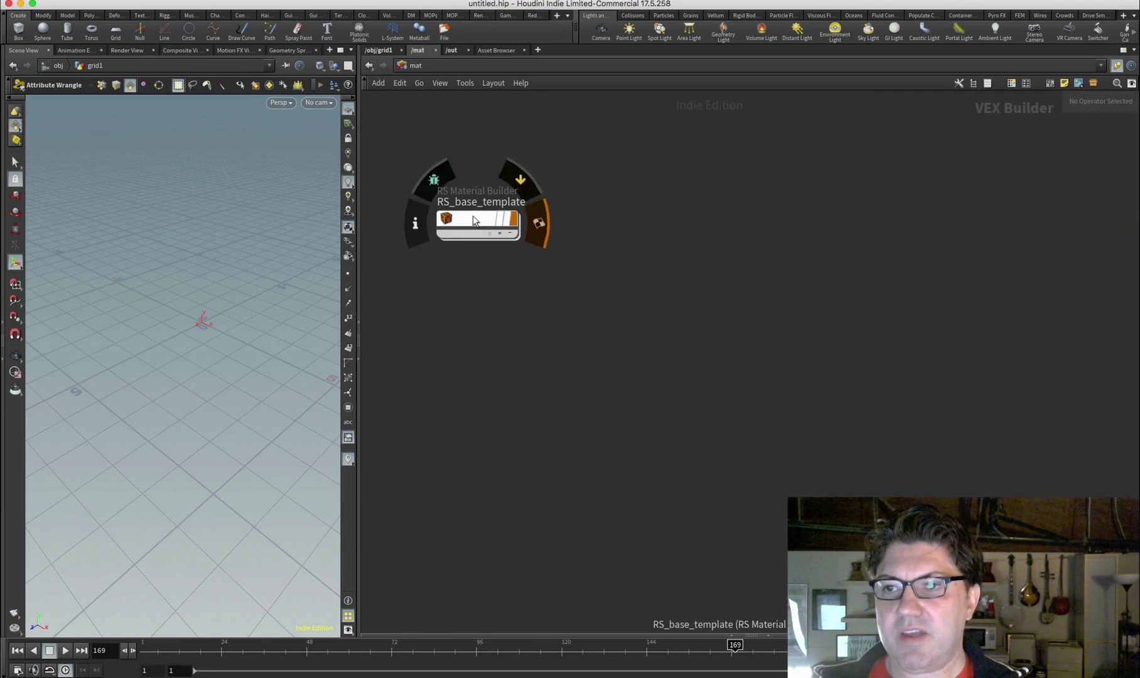
Save the RS_base_template node to the gallery, accepting the default entry settings
{"action": "left_click_drag", "start_coordinate": [474, 219], "coordinate": [517, 199]}
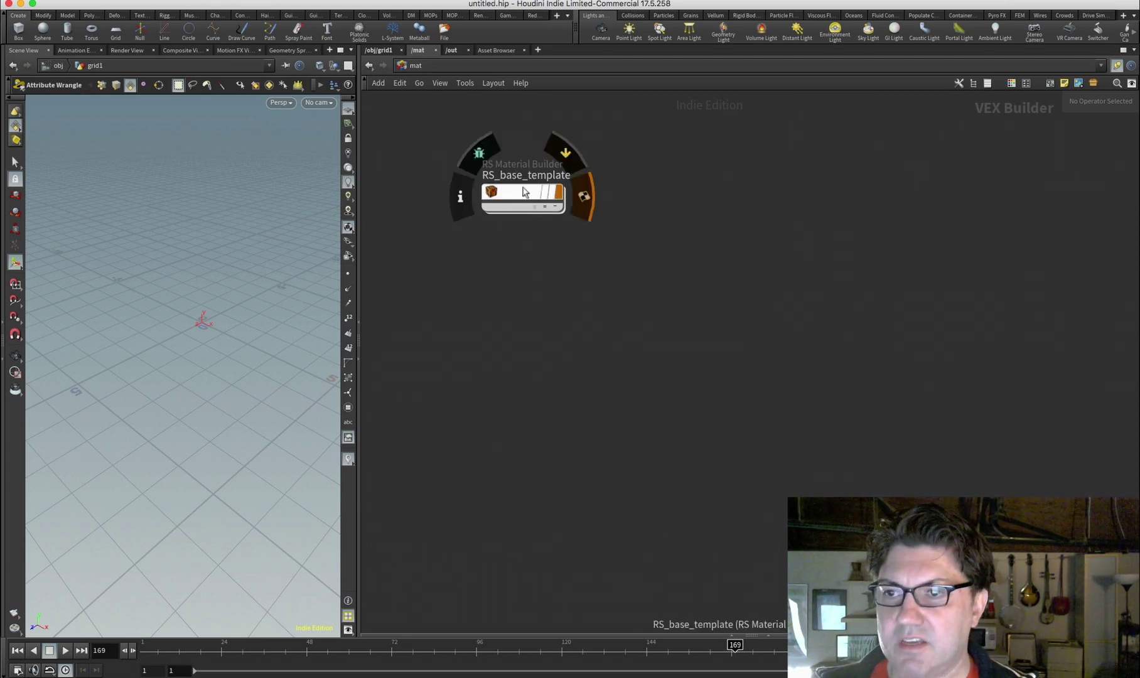
{"action": "right_click", "coordinate": [520, 198]}
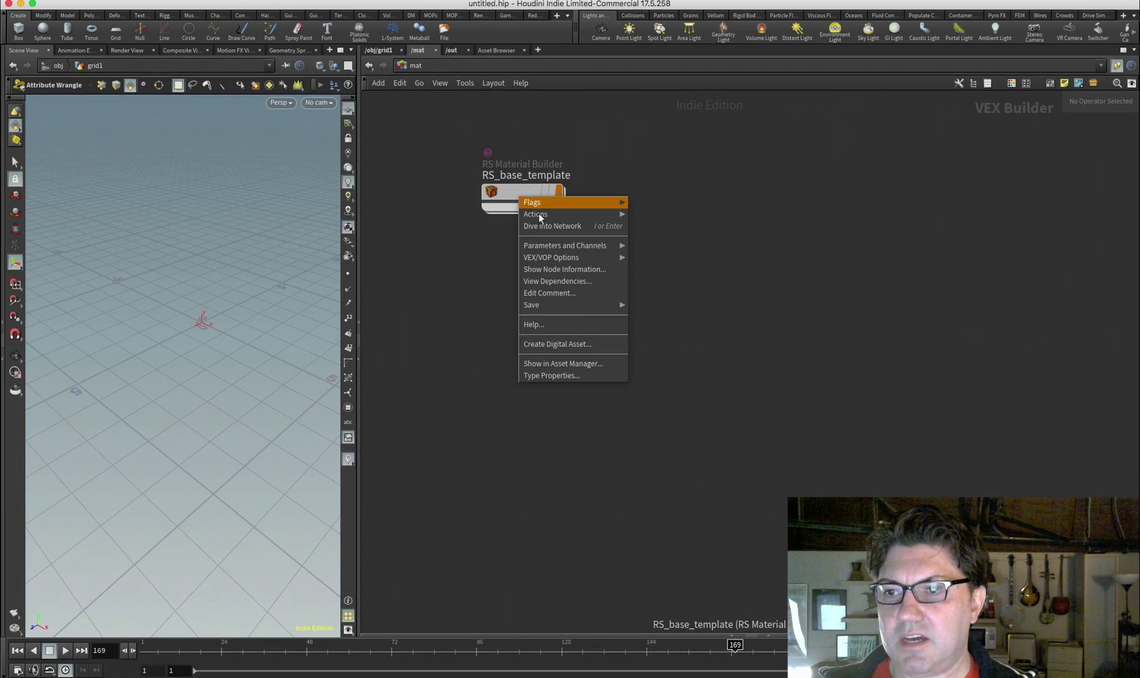
{"action": "mouse_move", "coordinate": [555, 306]}
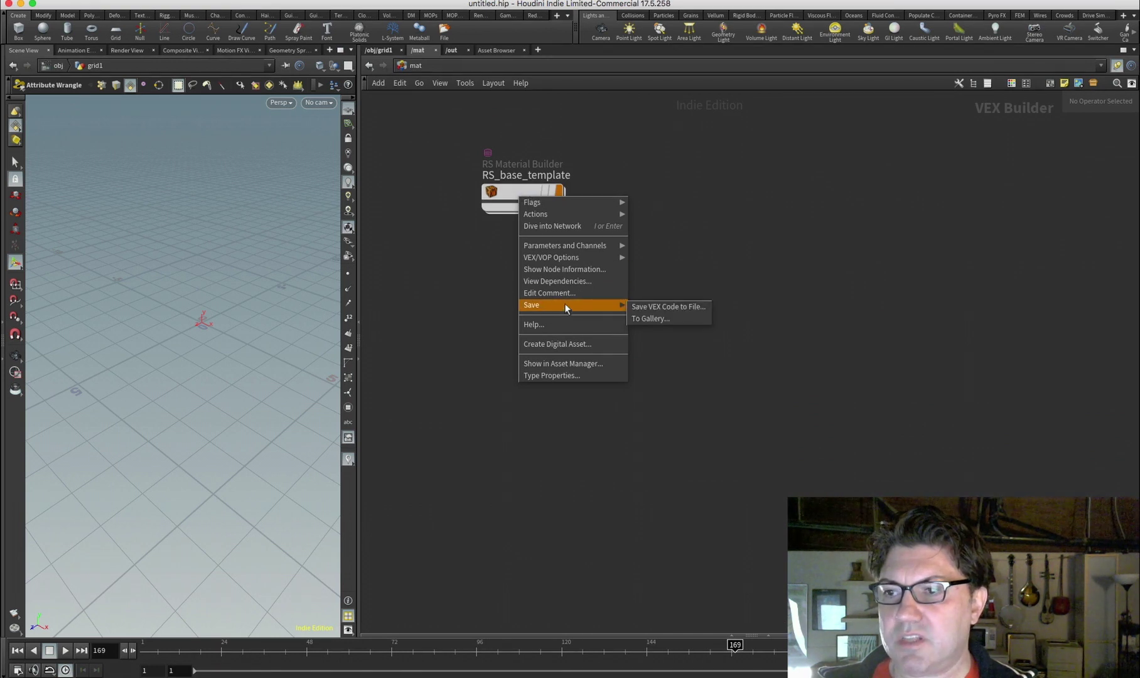
{"action": "left_click", "coordinate": [653, 319]}
{"action": "left_click_drag", "start_coordinate": [674, 189], "coordinate": [499, 152]}
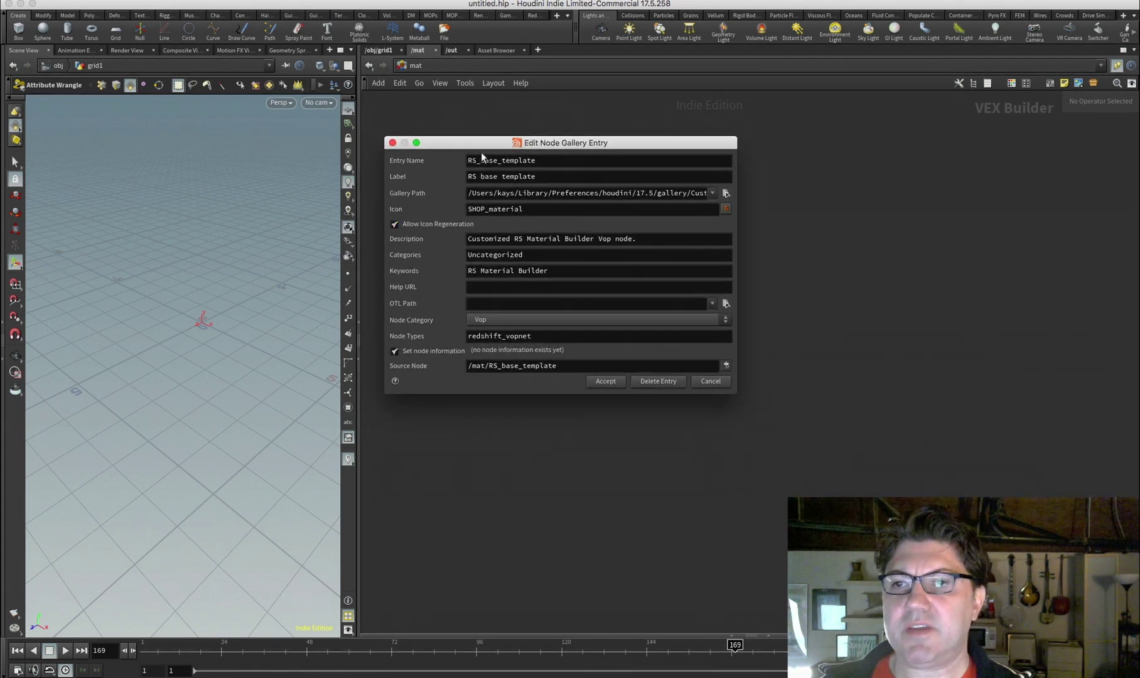
{"action": "left_click", "coordinate": [608, 382]}
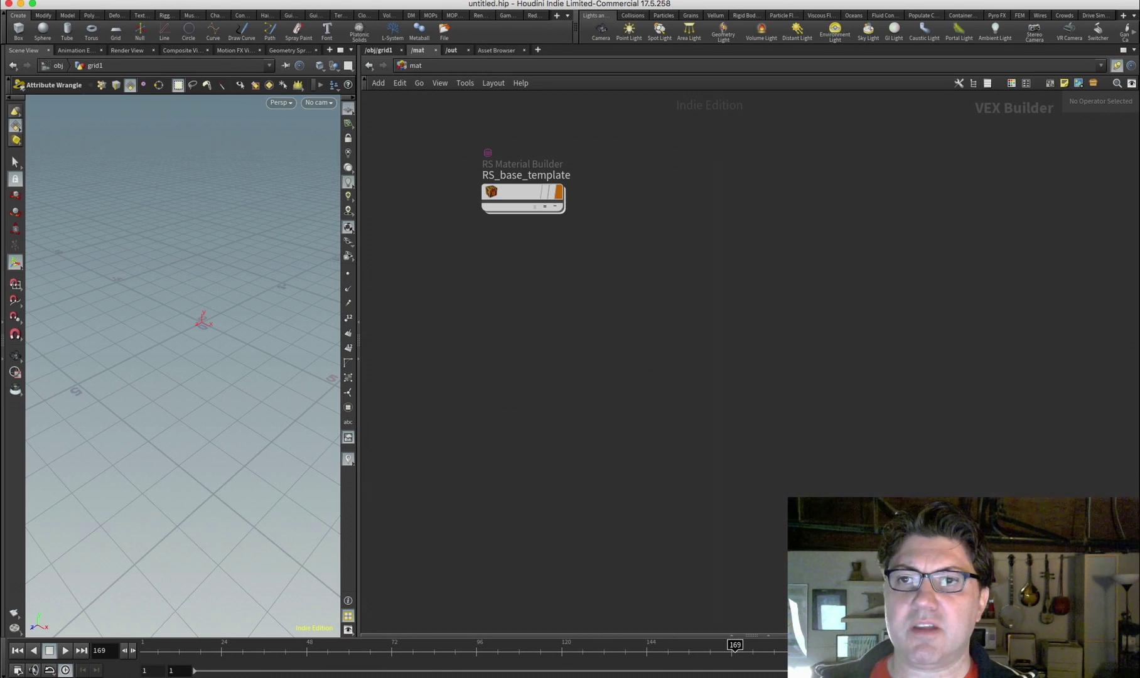
Open the Gallery Manager beside the network and filter its entries by RS
{"action": "left_click", "coordinate": [343, 0]}
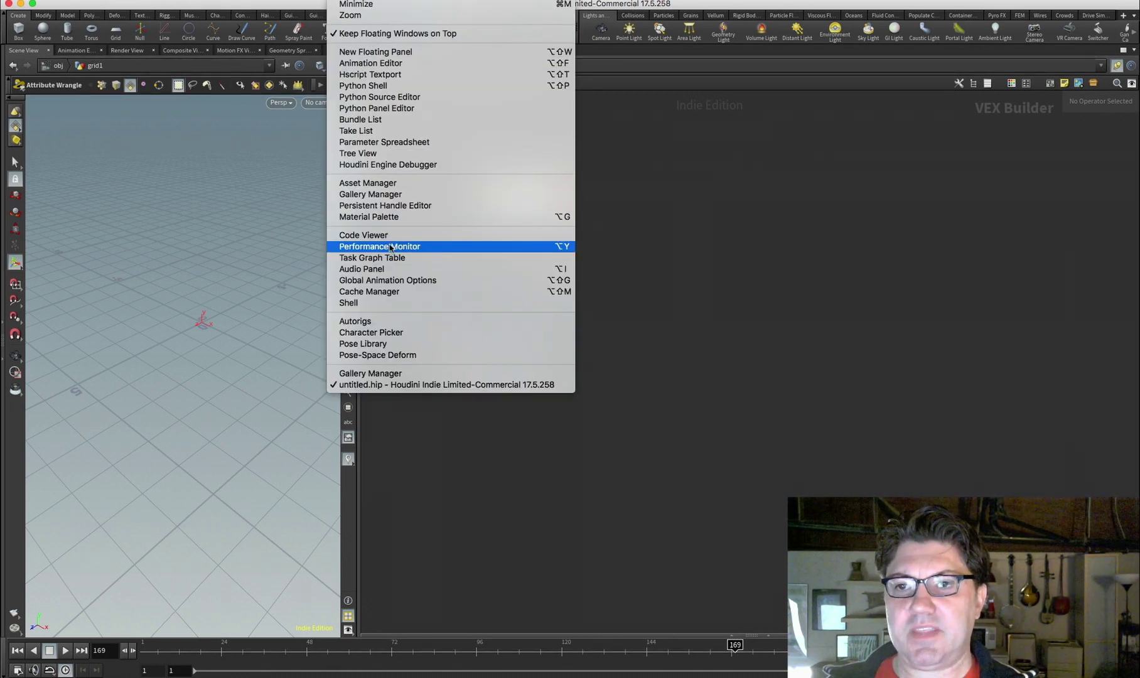
{"action": "left_click", "coordinate": [392, 195]}
{"action": "left_click_drag", "start_coordinate": [297, 51], "coordinate": [241, 103]}
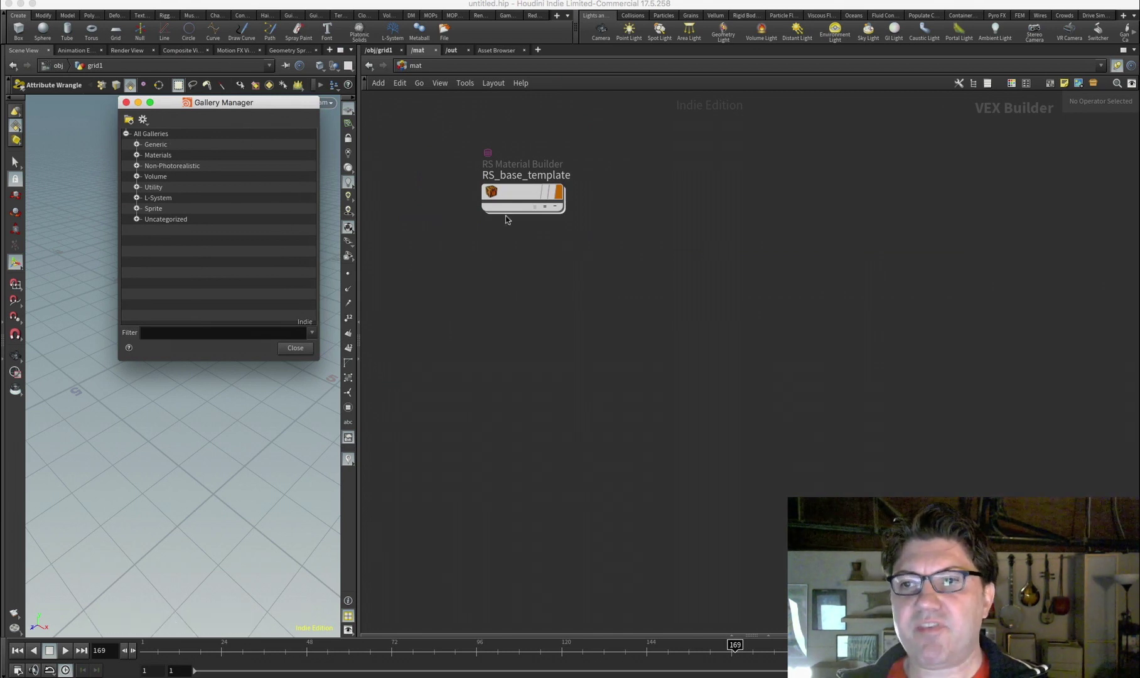
{"action": "mouse_move", "coordinate": [526, 188]}
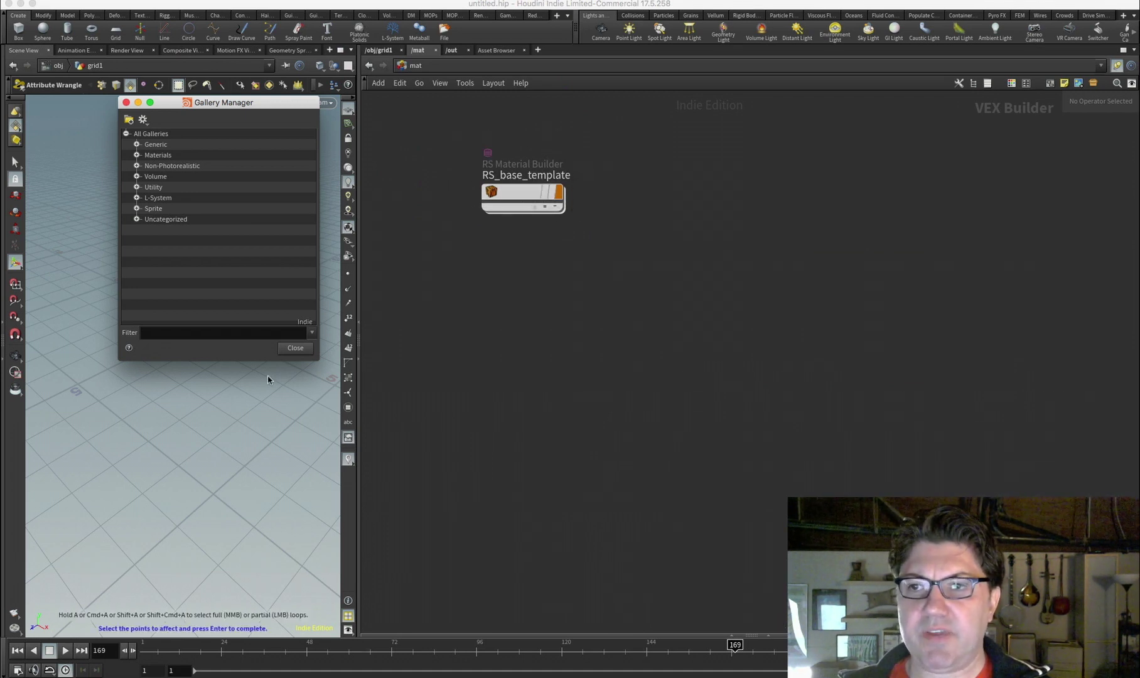
{"action": "type", "text": "RS"}
{"action": "key", "text": "Return"}
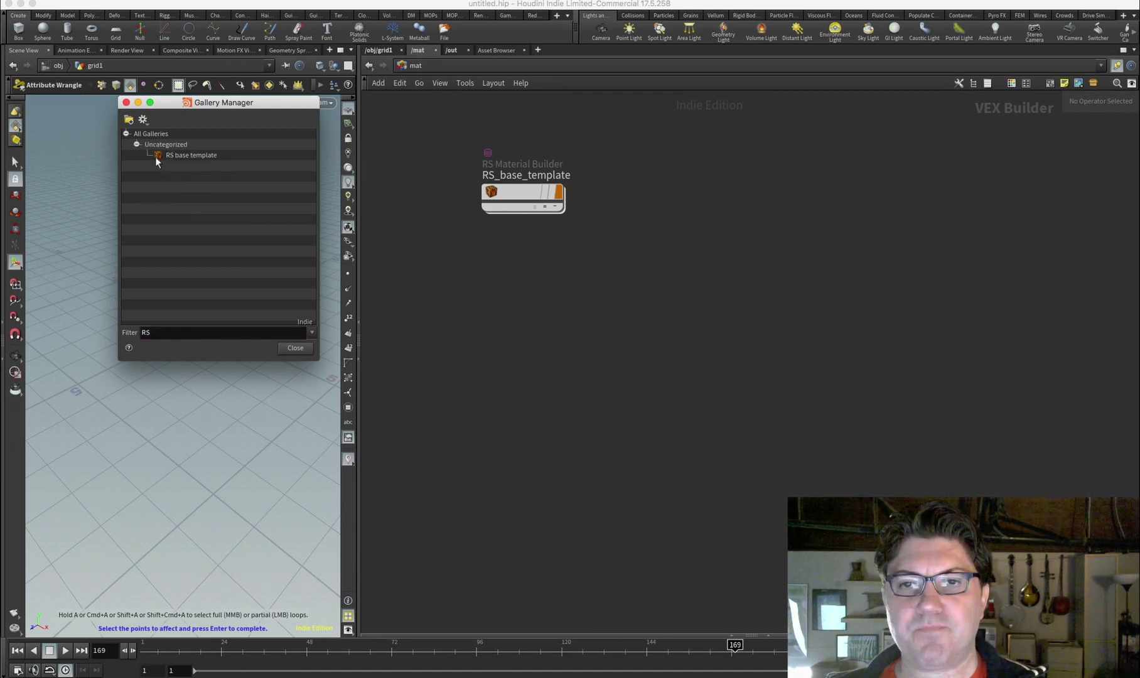
Place the RS base template gallery entry in the mat network below the original and open the new node's network
{"action": "left_click", "coordinate": [159, 156]}
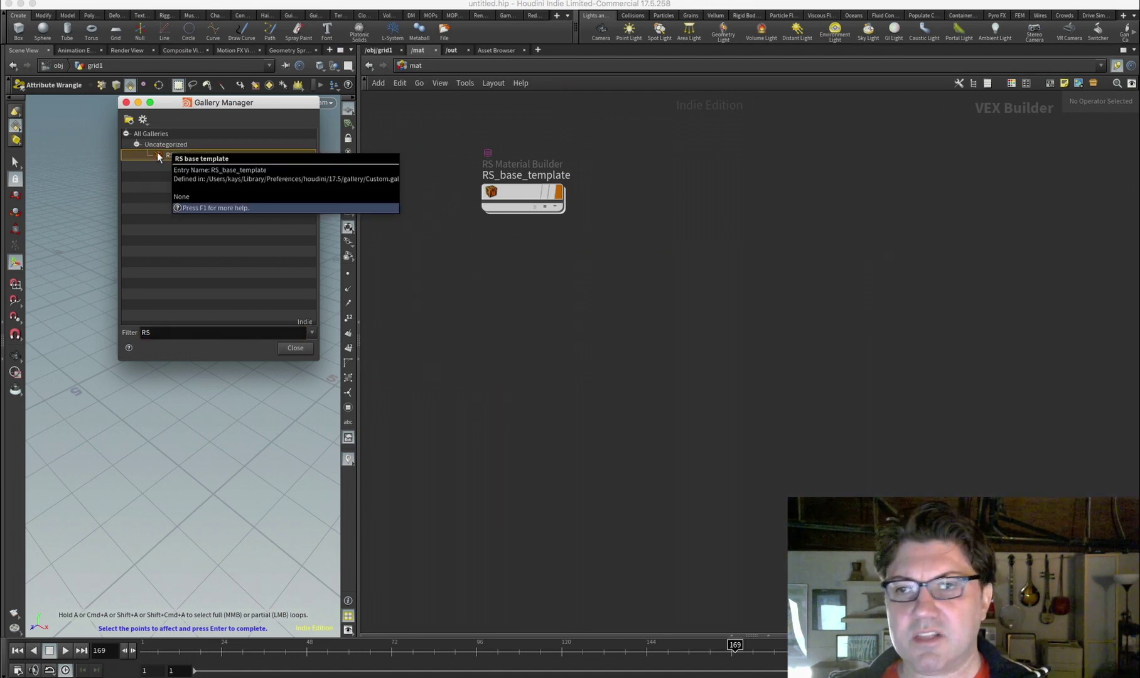
{"action": "left_click_drag", "start_coordinate": [626, 279], "coordinate": [641, 296]}
{"action": "double_click", "coordinate": [641, 296]}
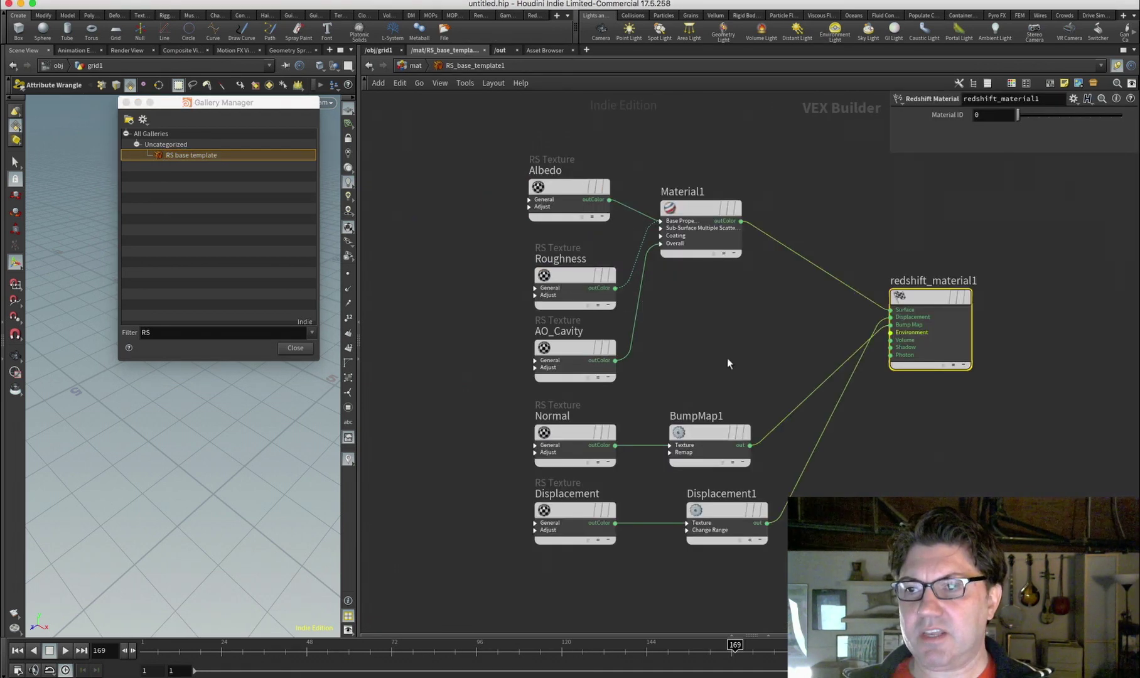